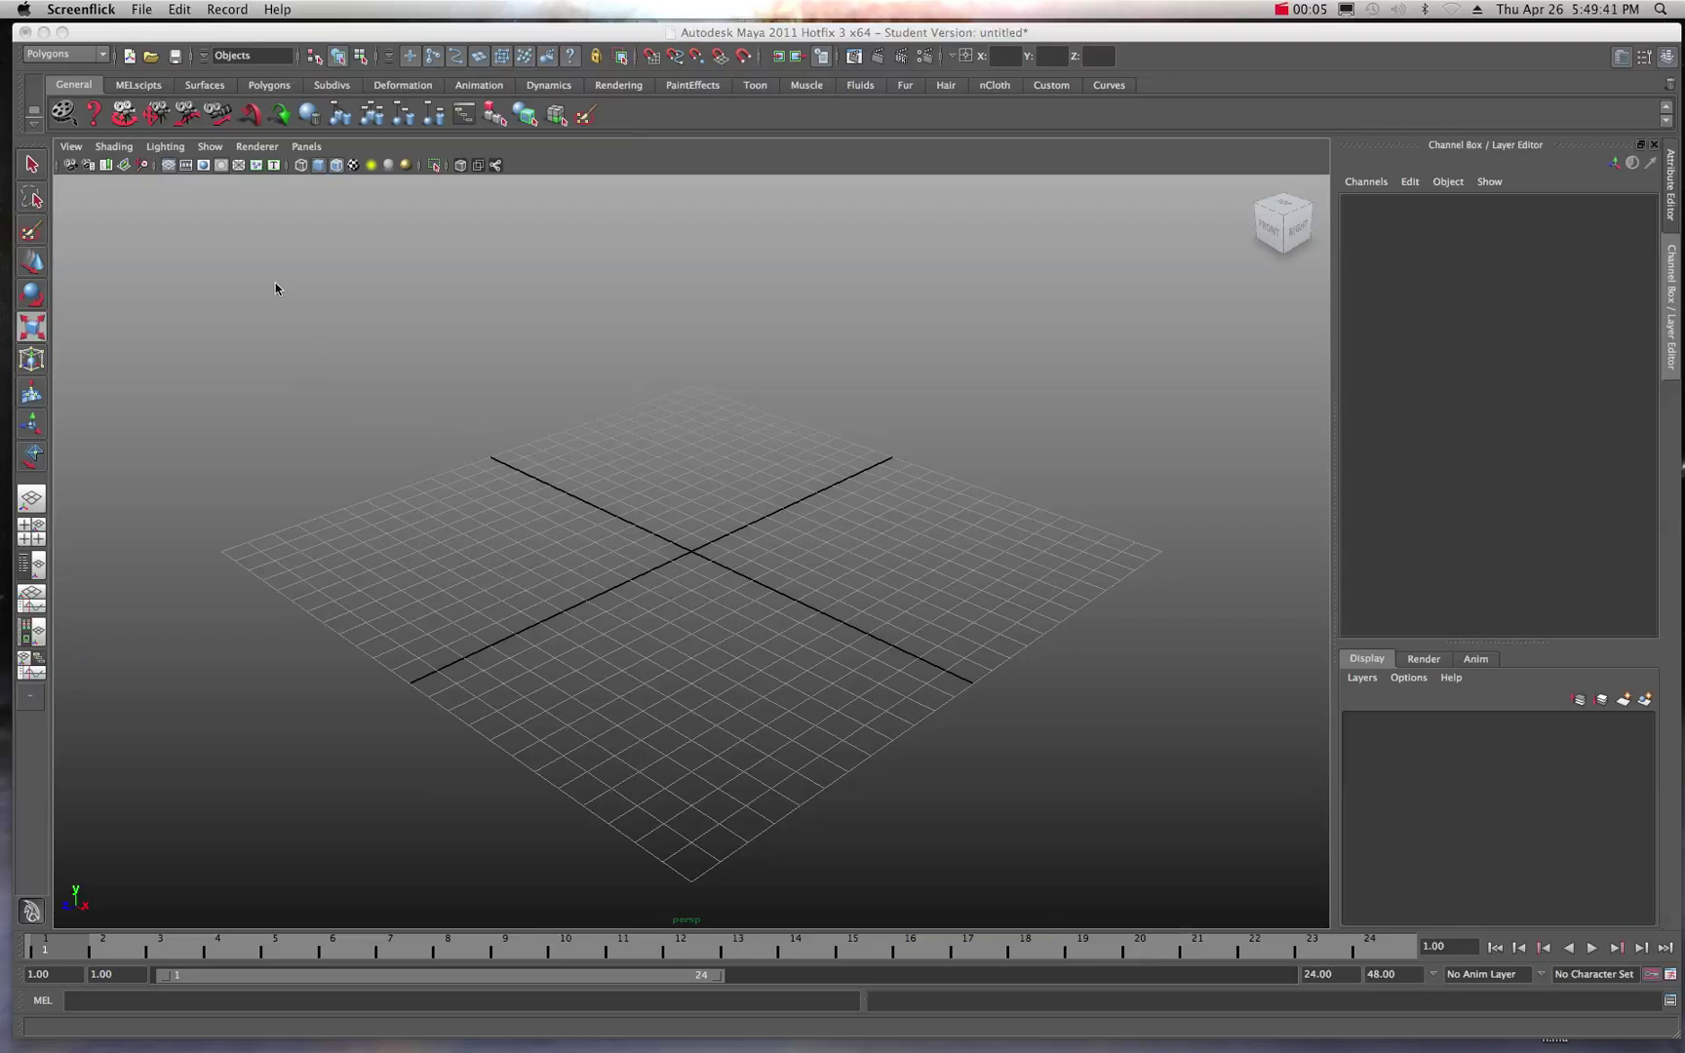
Step: Activate the Maya 2011 window showing the empty untitled scene
click(122, 35)
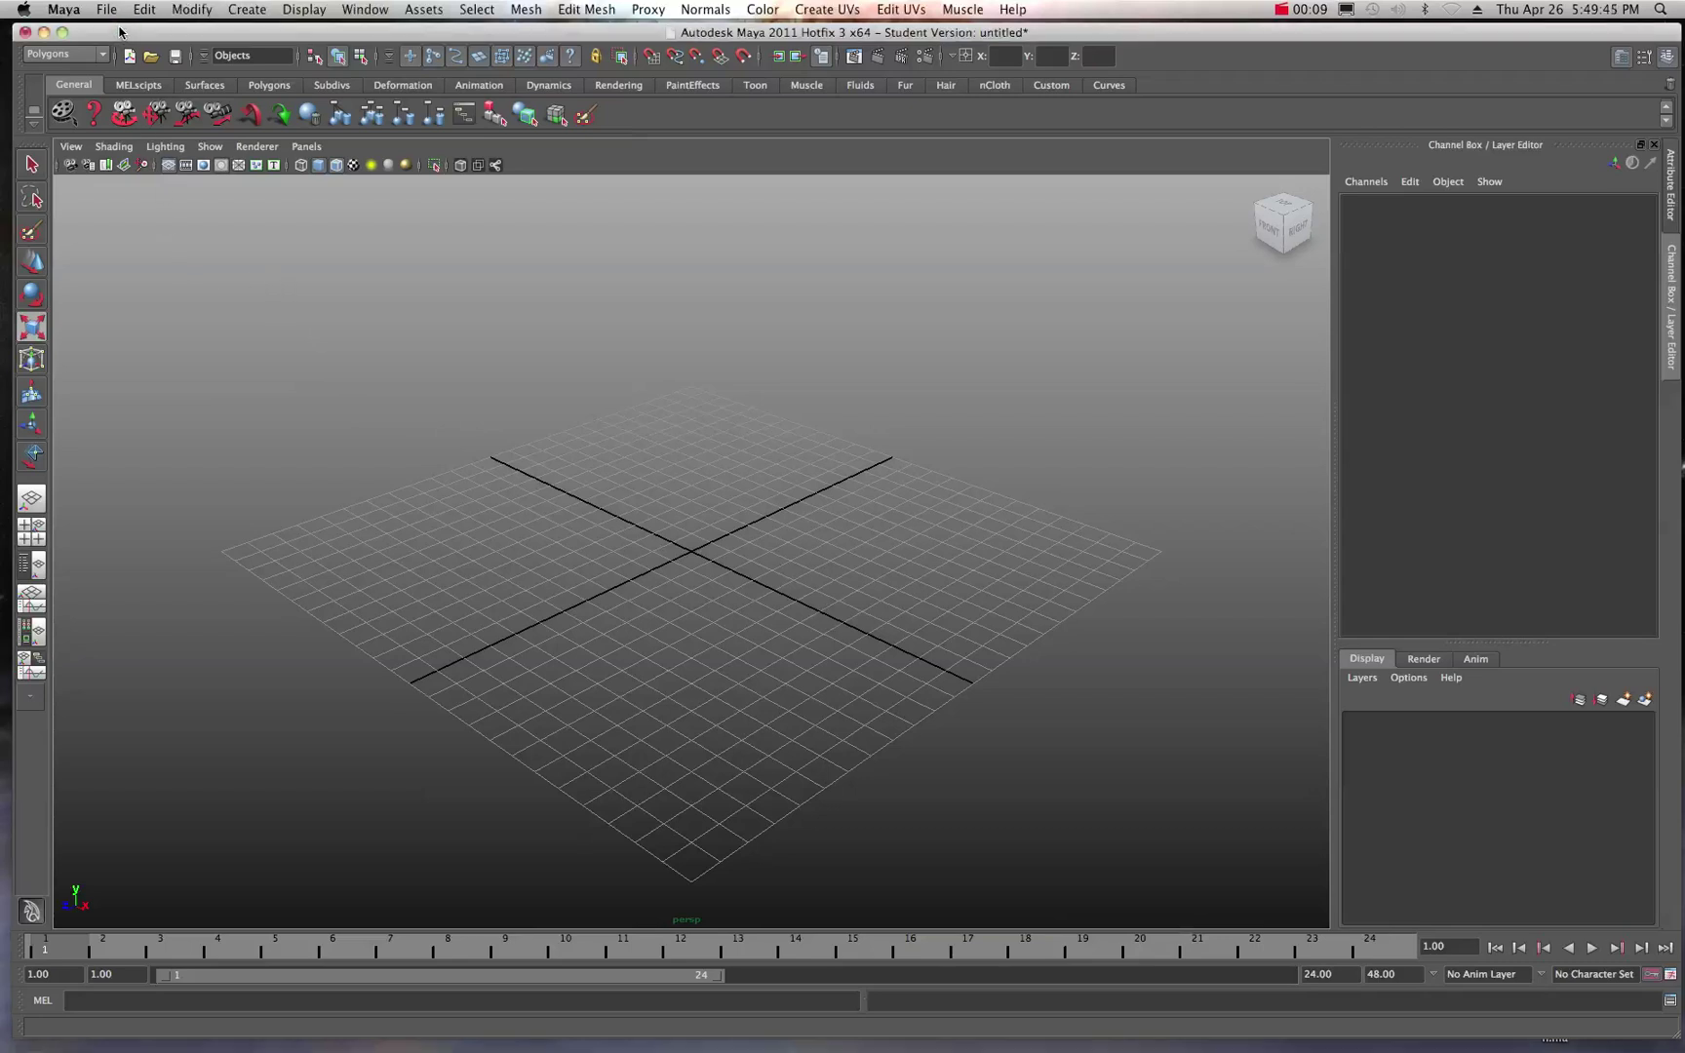
Step: Bring up the Import Options dialog from the File menu's Import option box
click(107, 8)
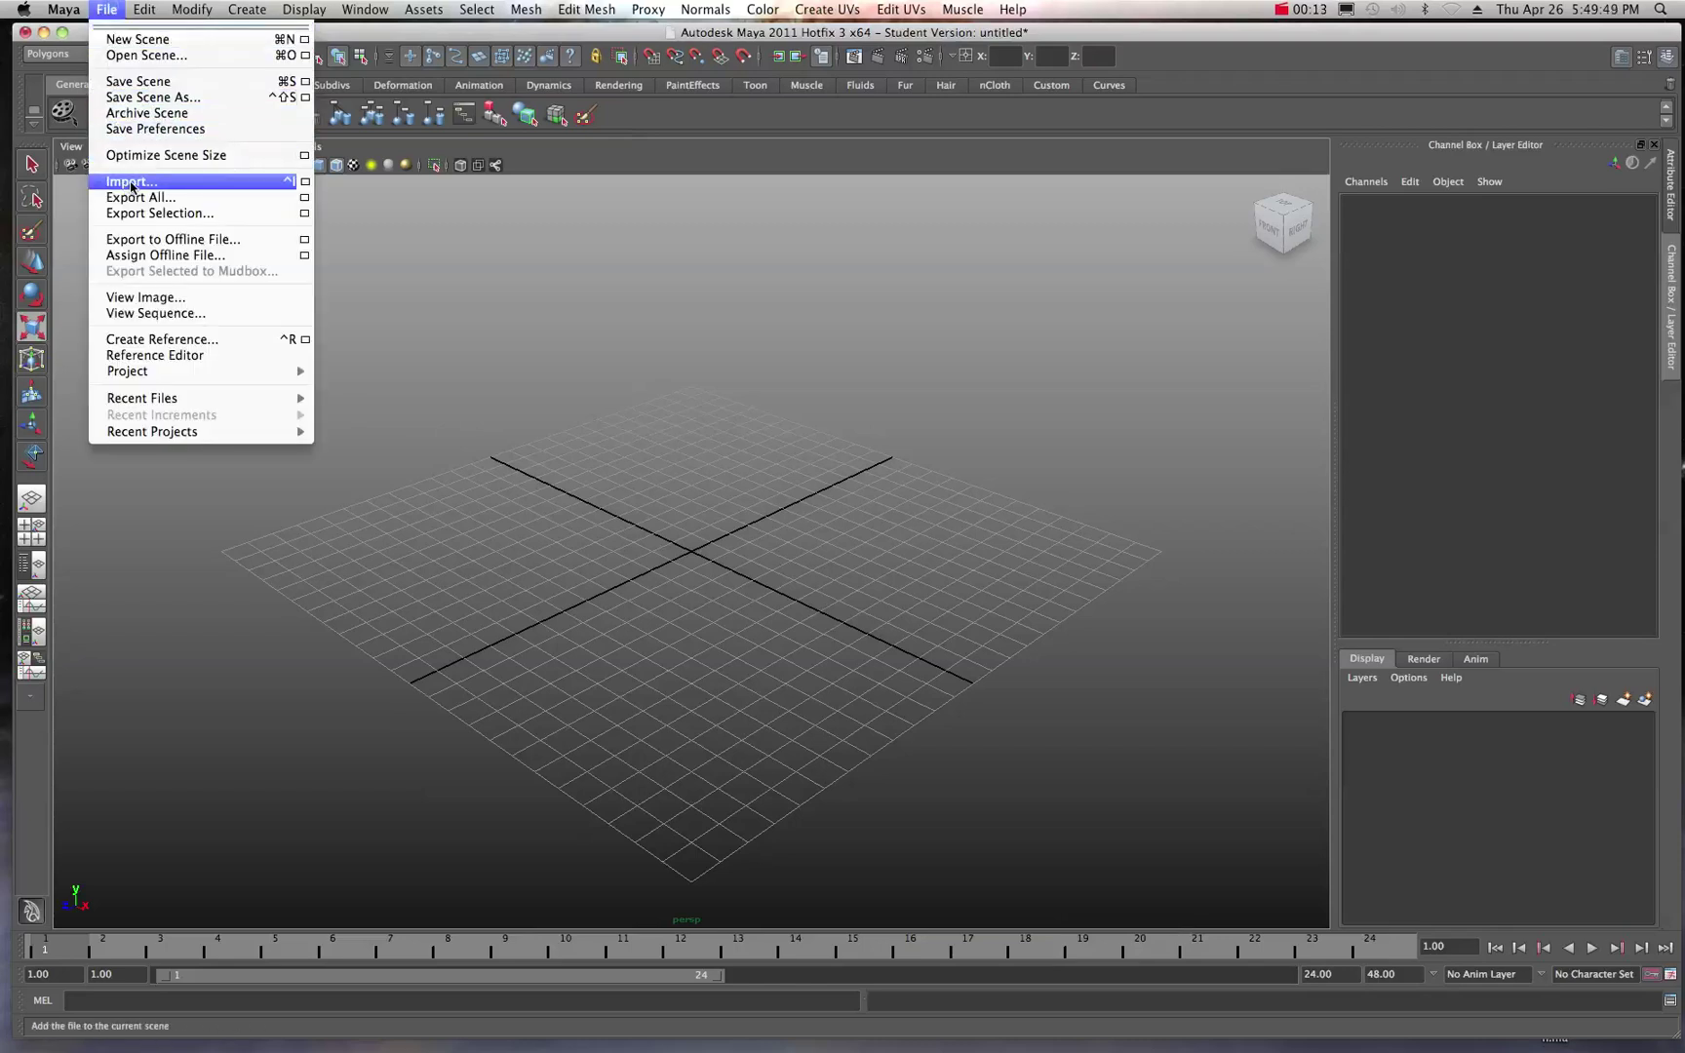
click(305, 182)
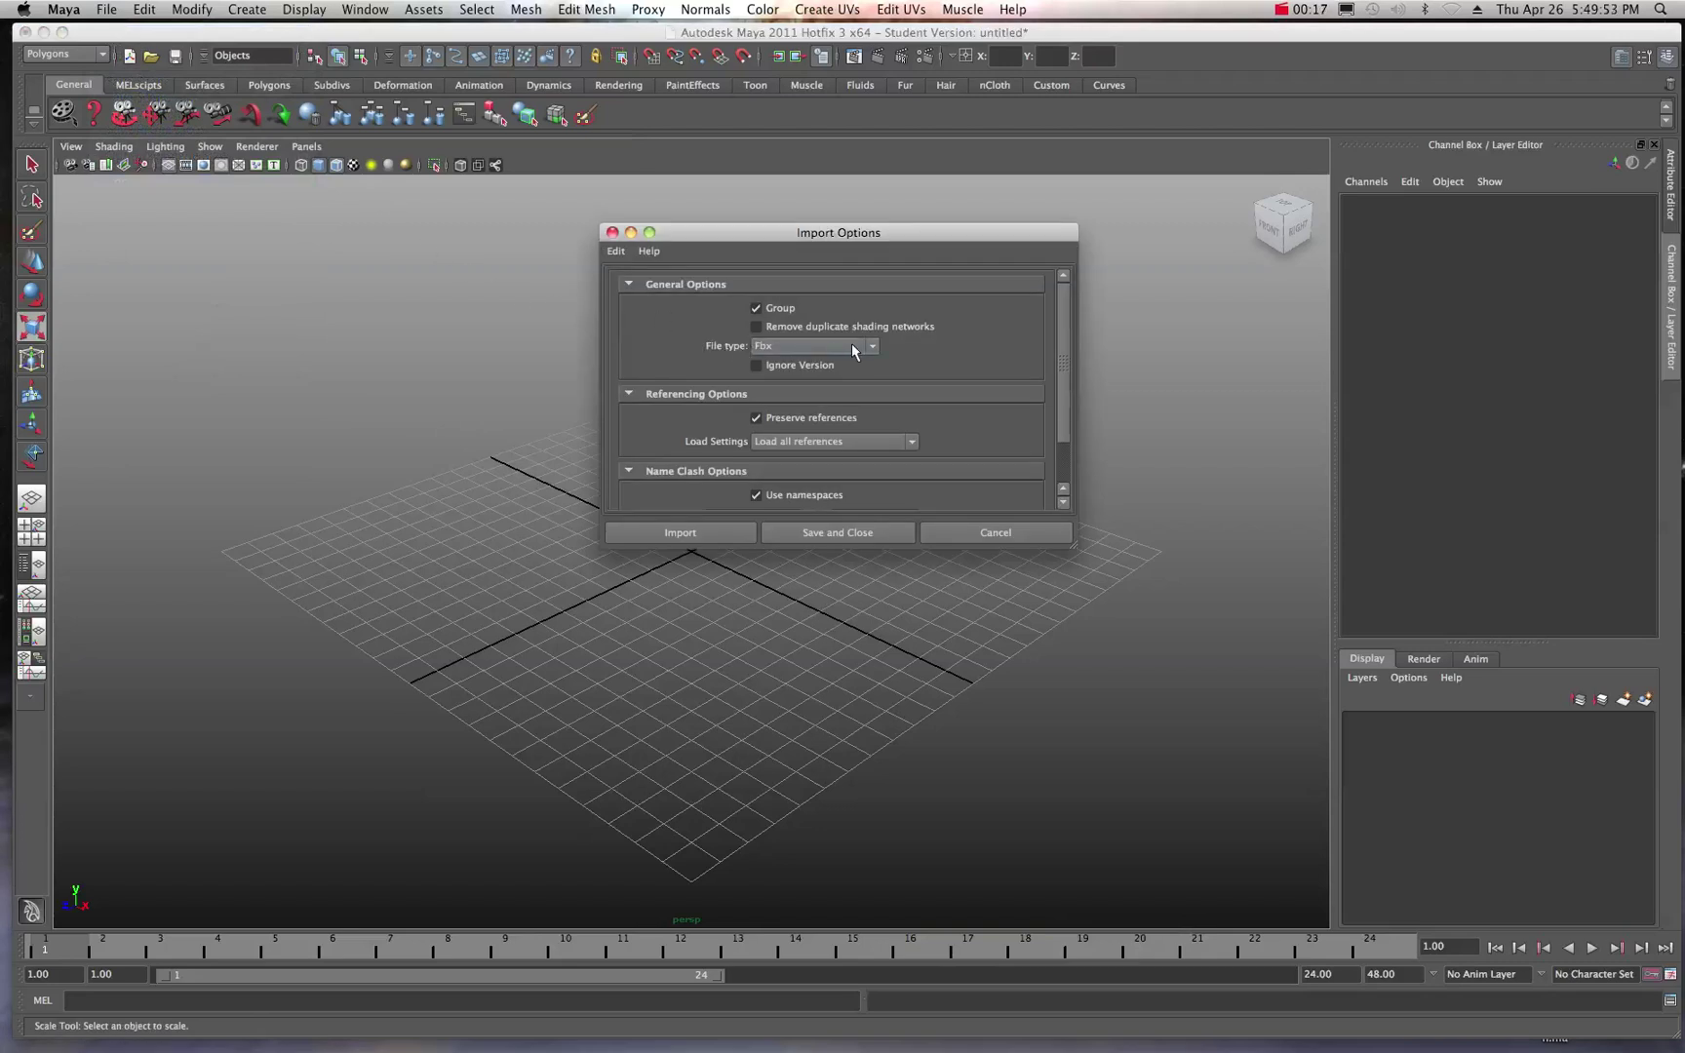
Step: Filter the file browser to Fbx and choose AMNOTBOT.fbx for import
click(686, 535)
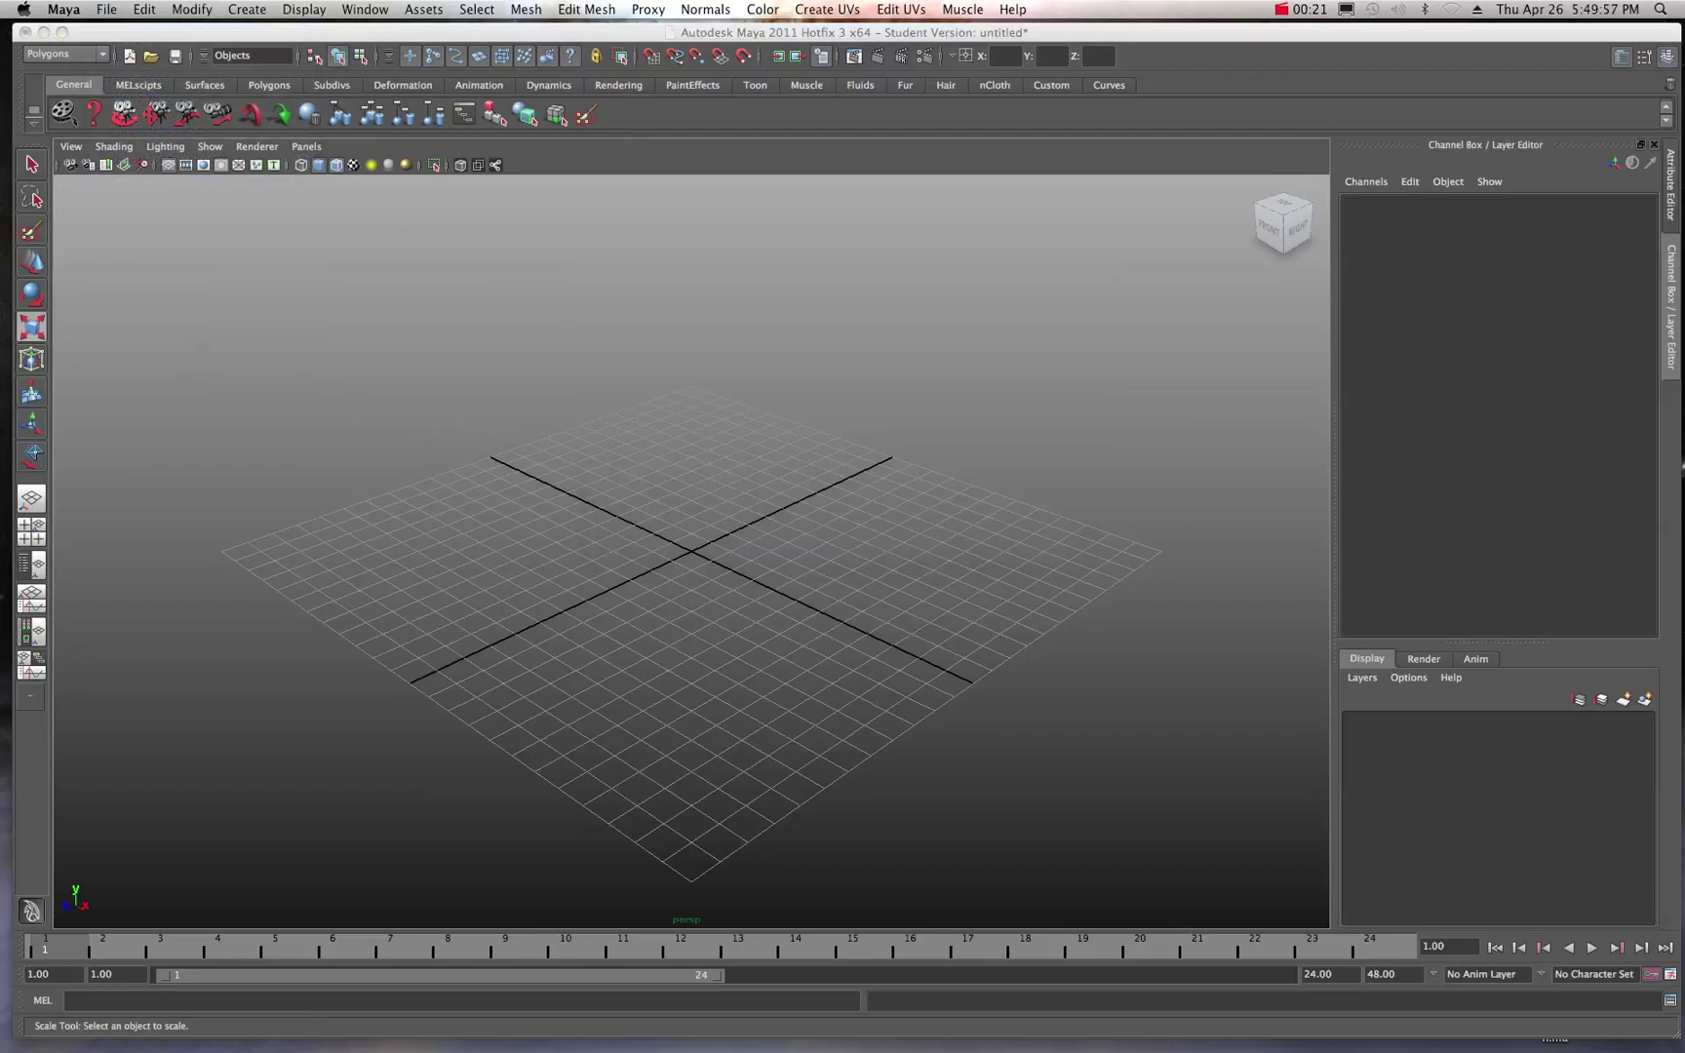
drag(782, 271, 482, 274)
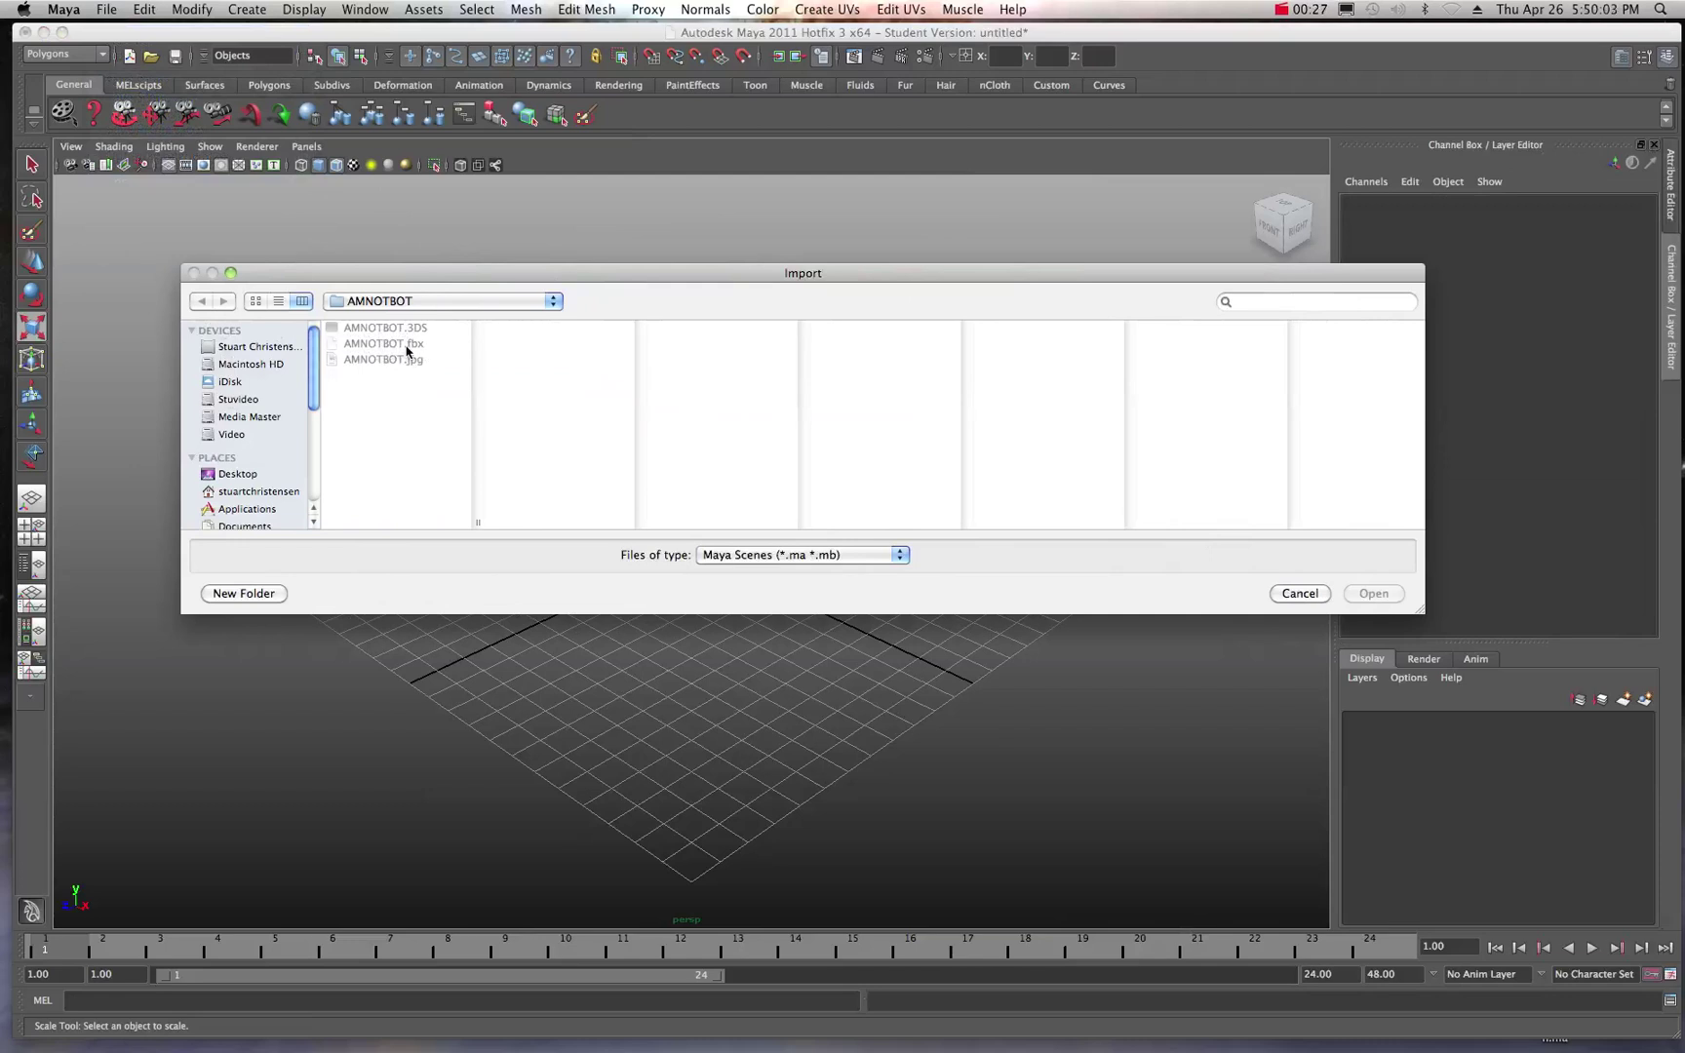
click(904, 555)
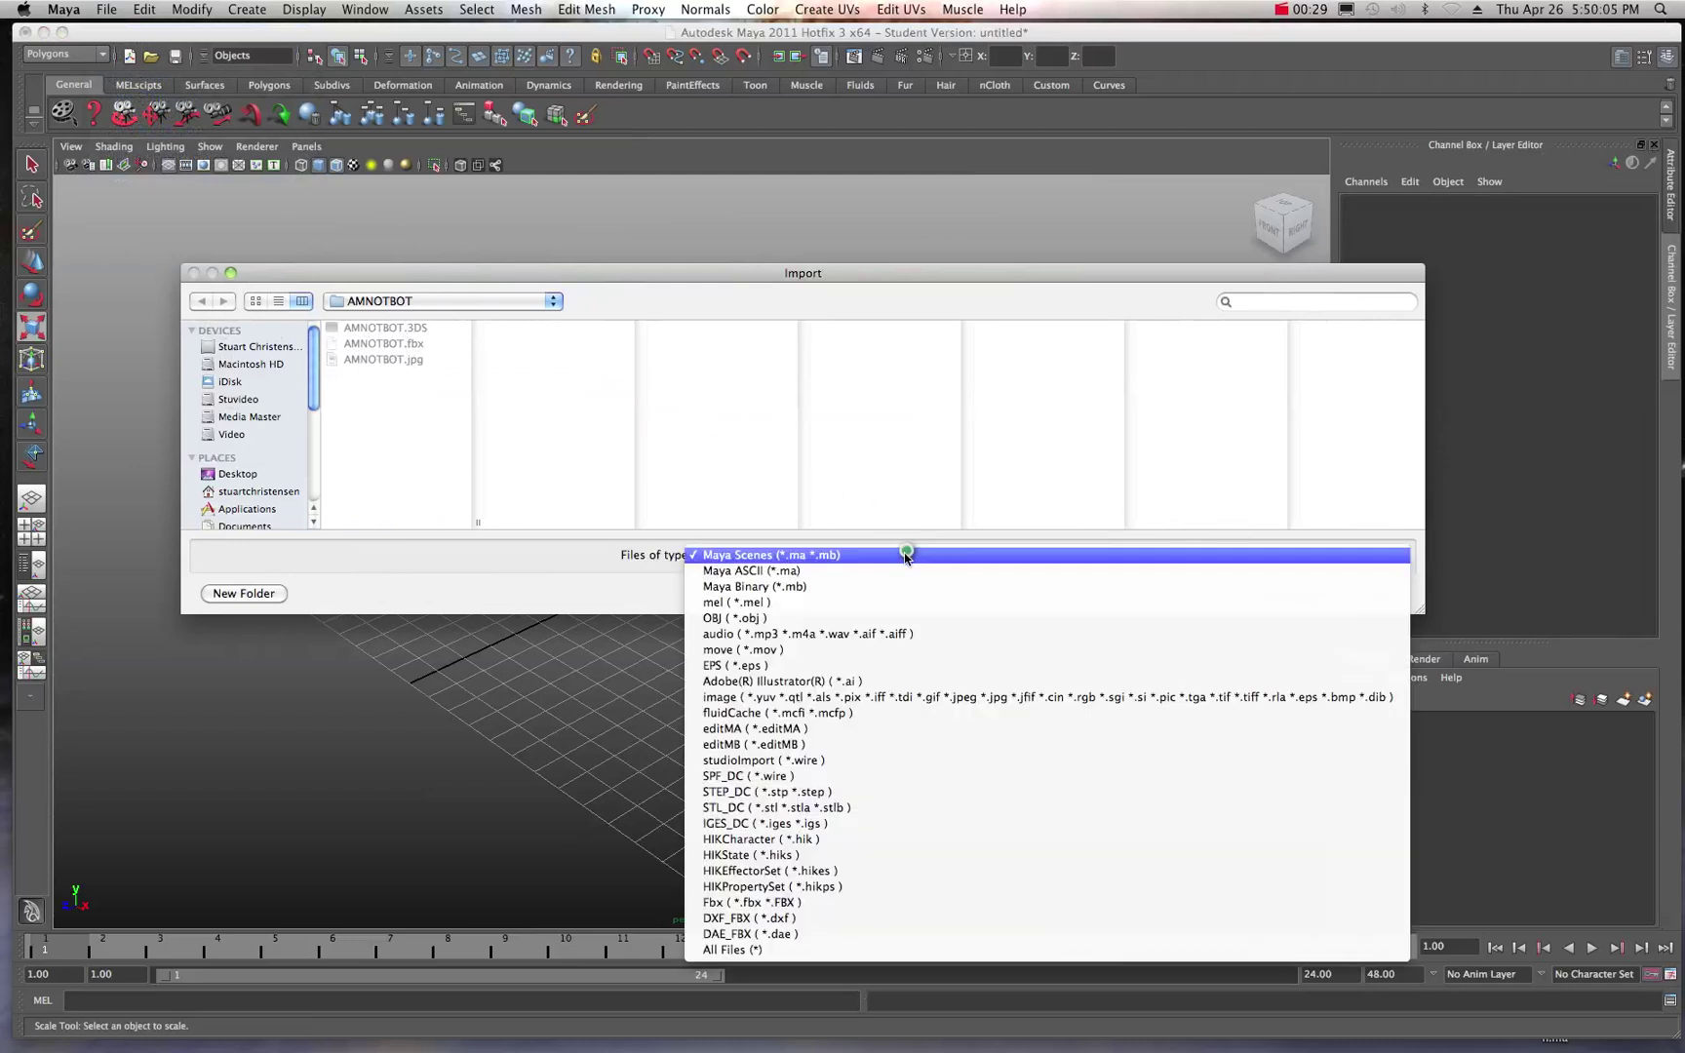
click(750, 903)
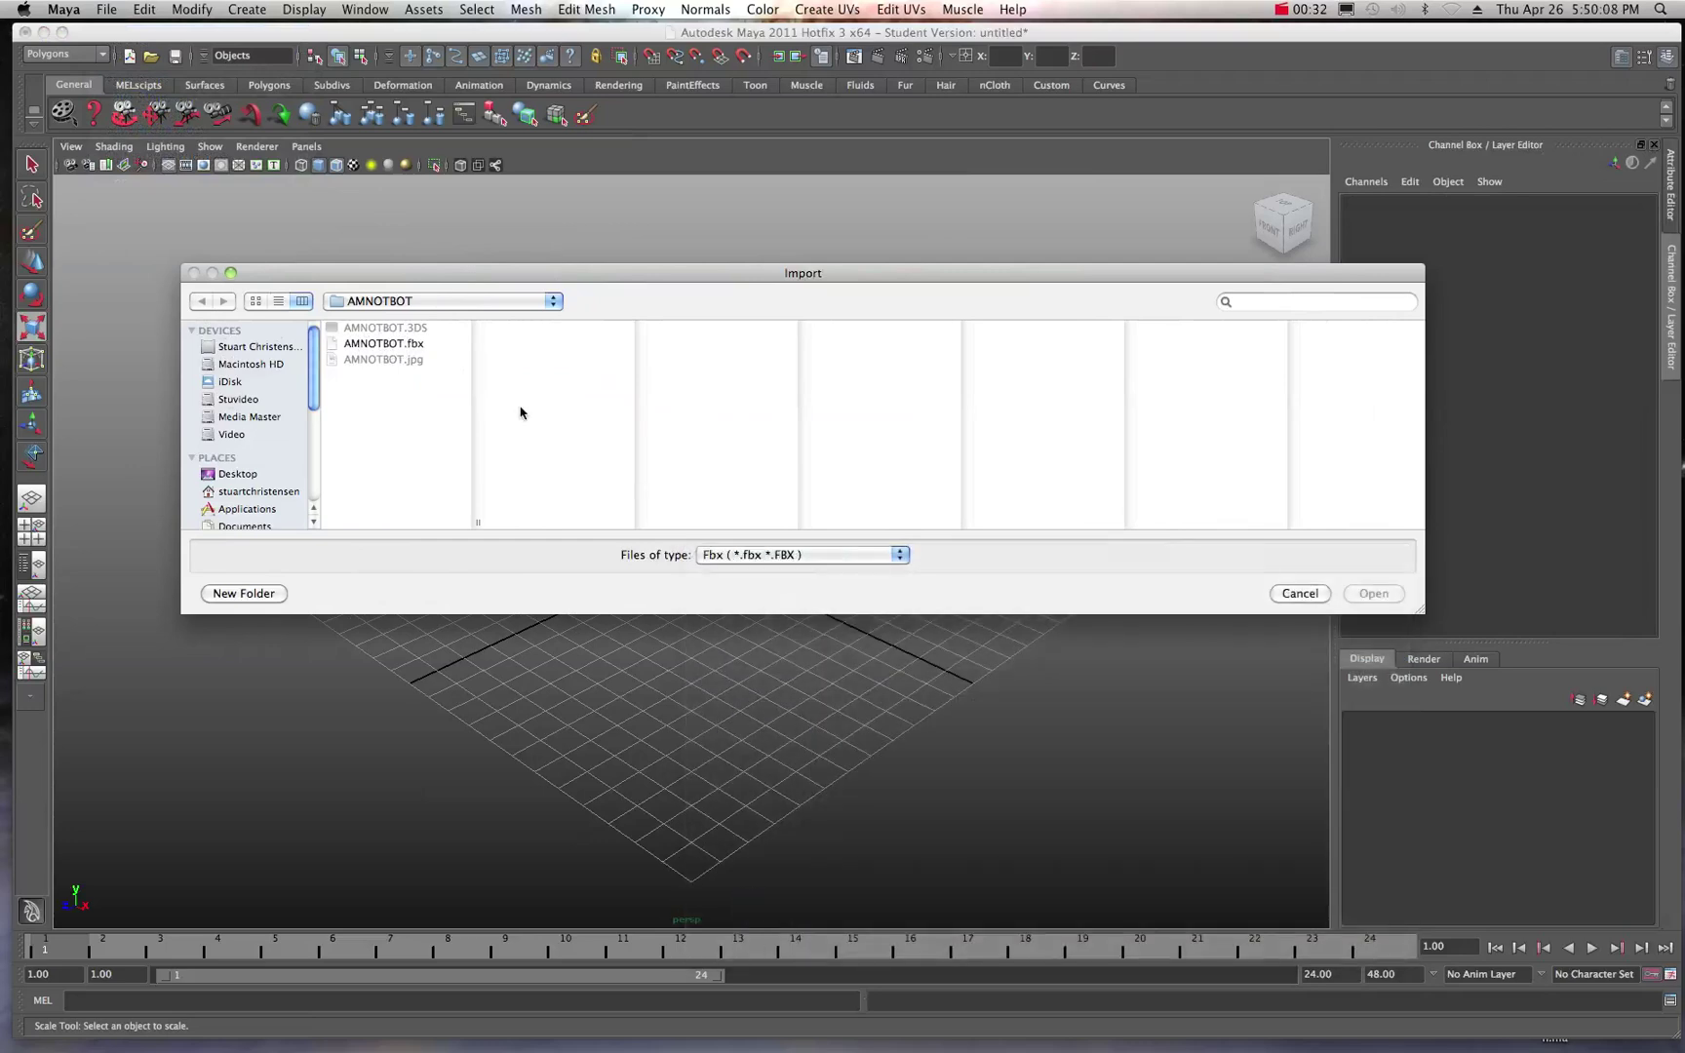
click(385, 347)
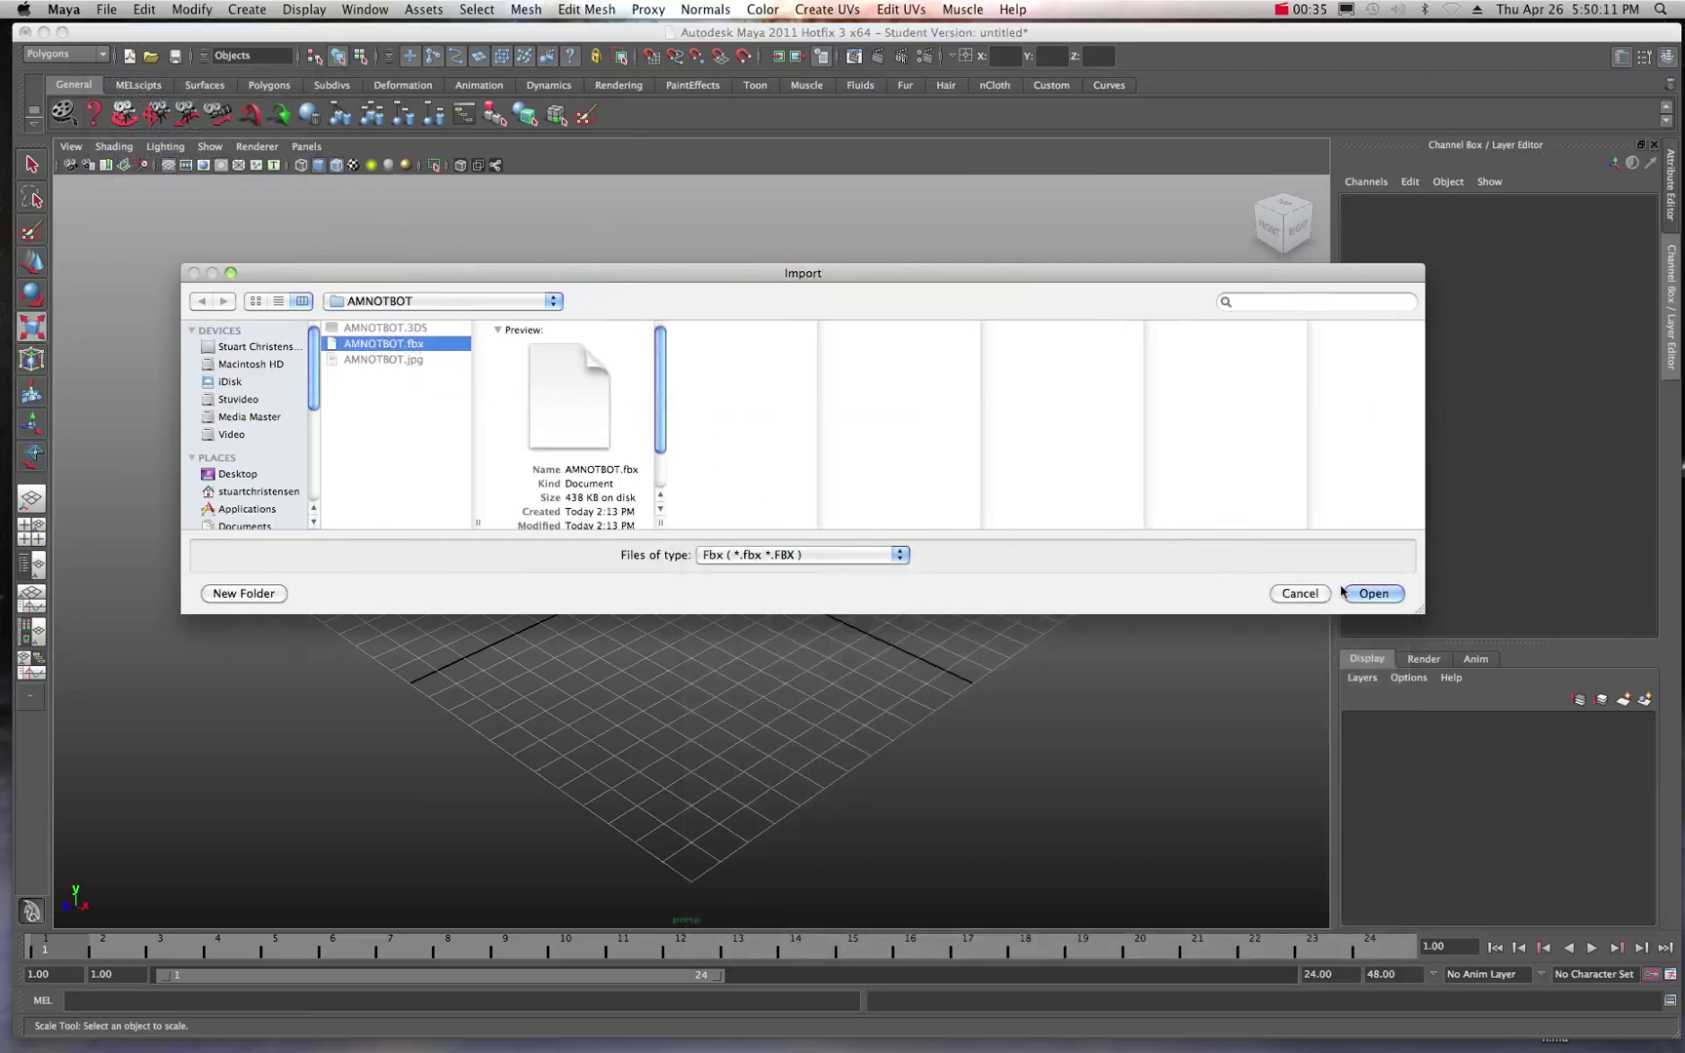
click(1373, 594)
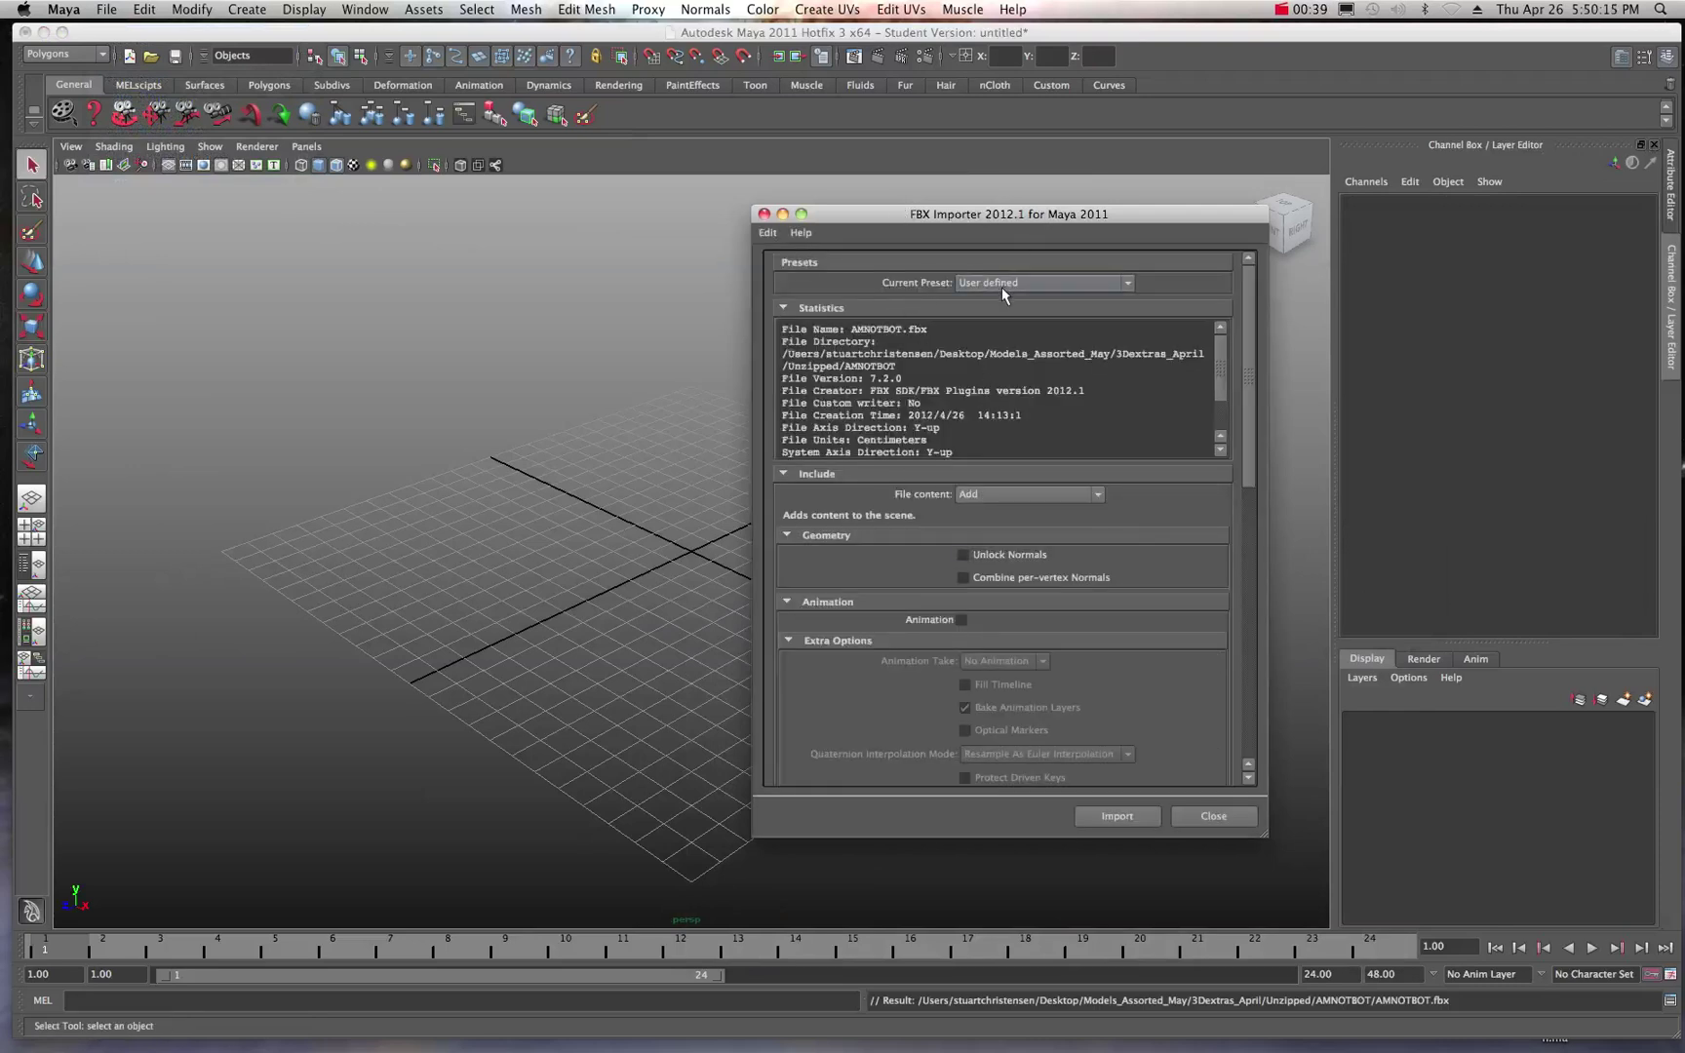
Step: Import the AMNOTBOT robot using the default FBX Importer 2012.1 settings
scroll(953, 469, down, 8)
scroll(952, 489, down, 8)
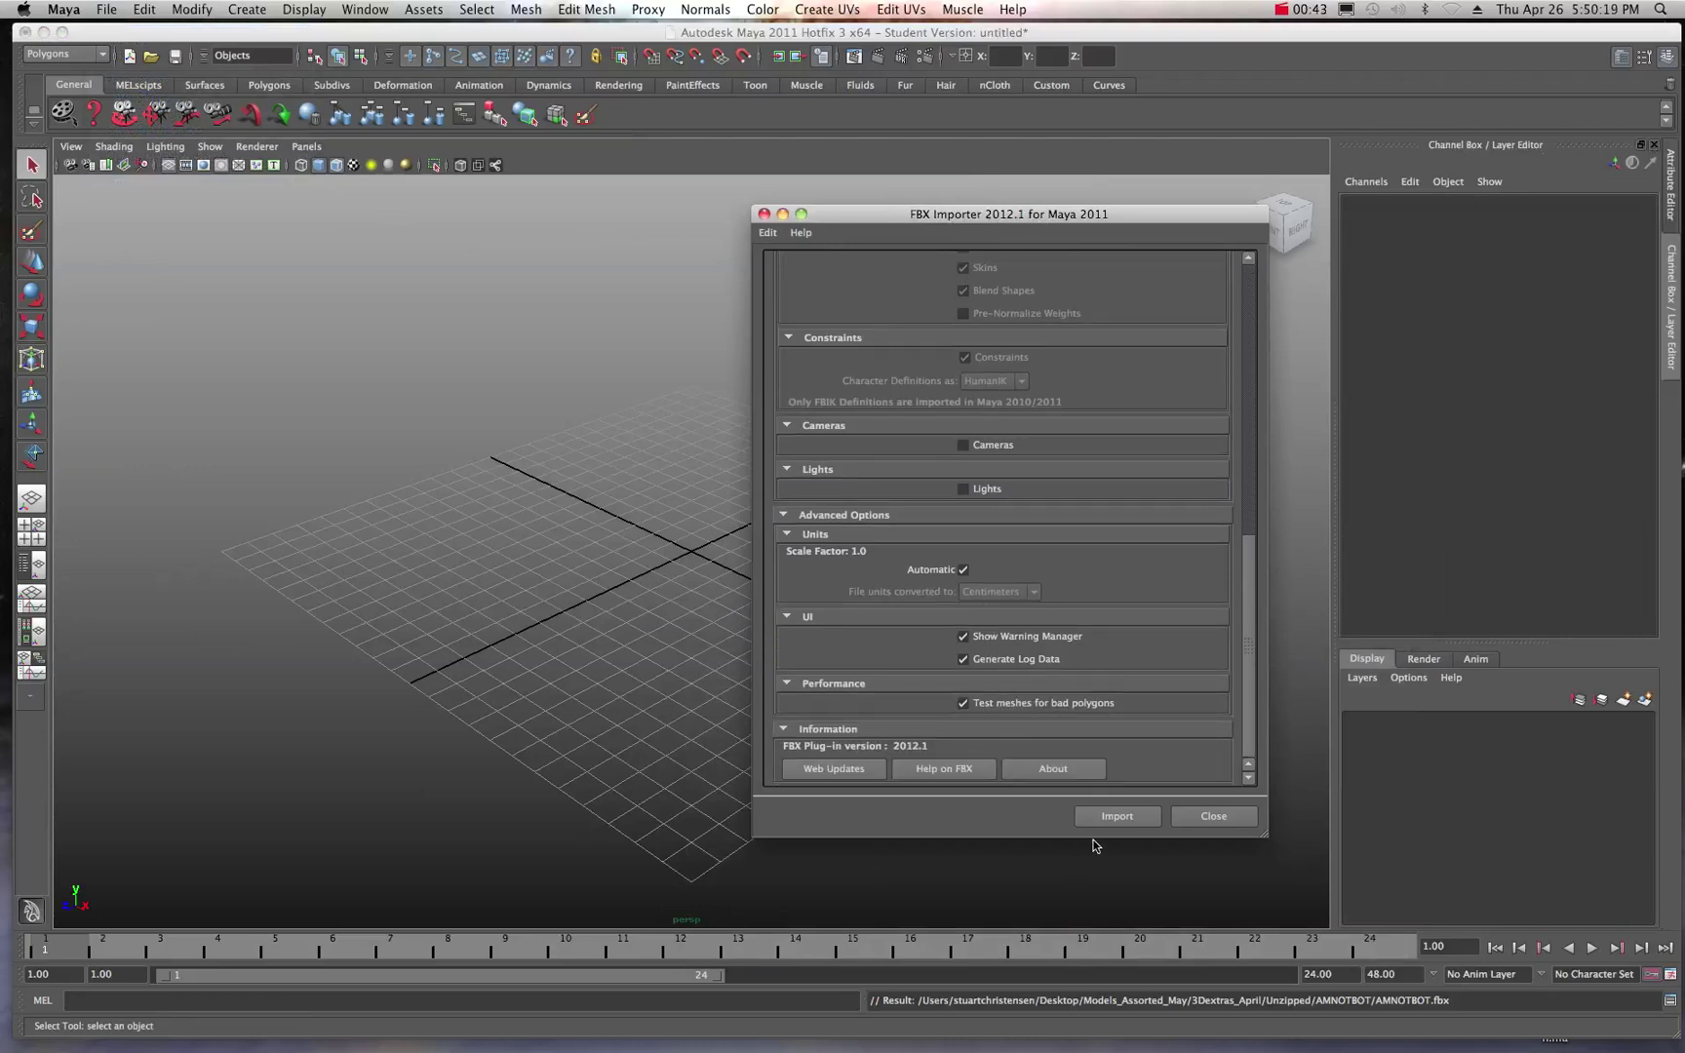
click(1119, 819)
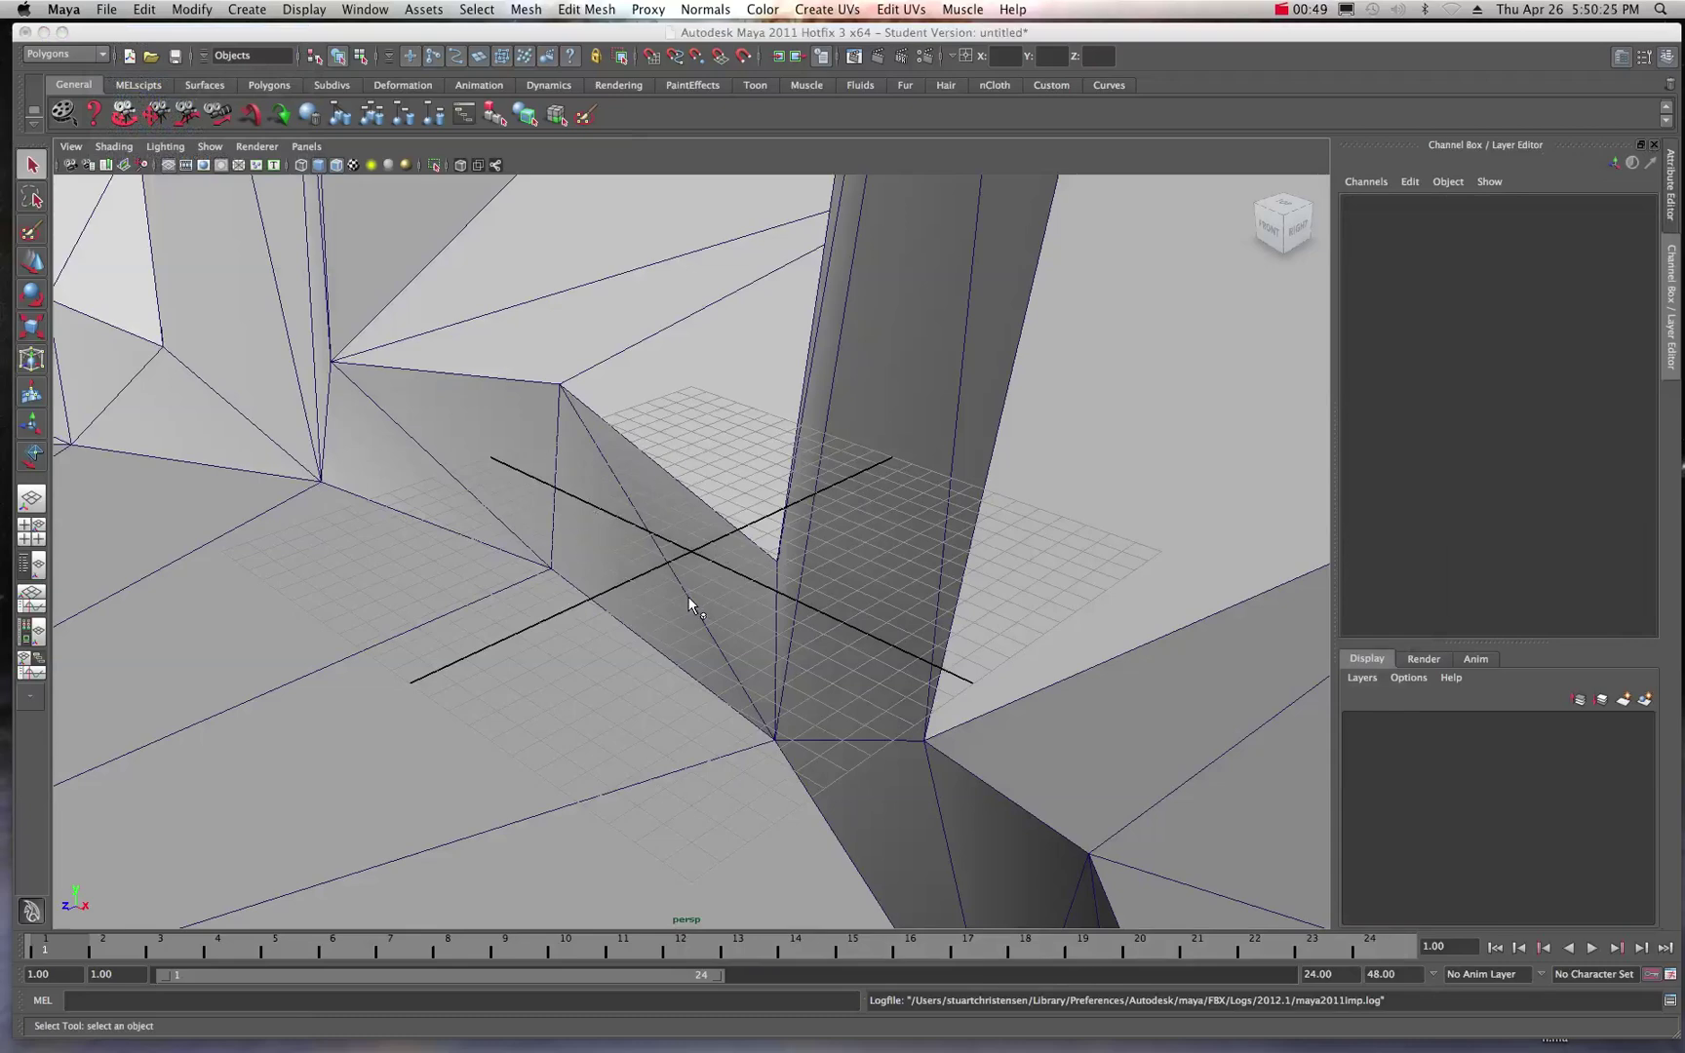
Step: Dolly out and tumble the perspective view to see the whole robot wireframe
scroll(688, 597, down, 10)
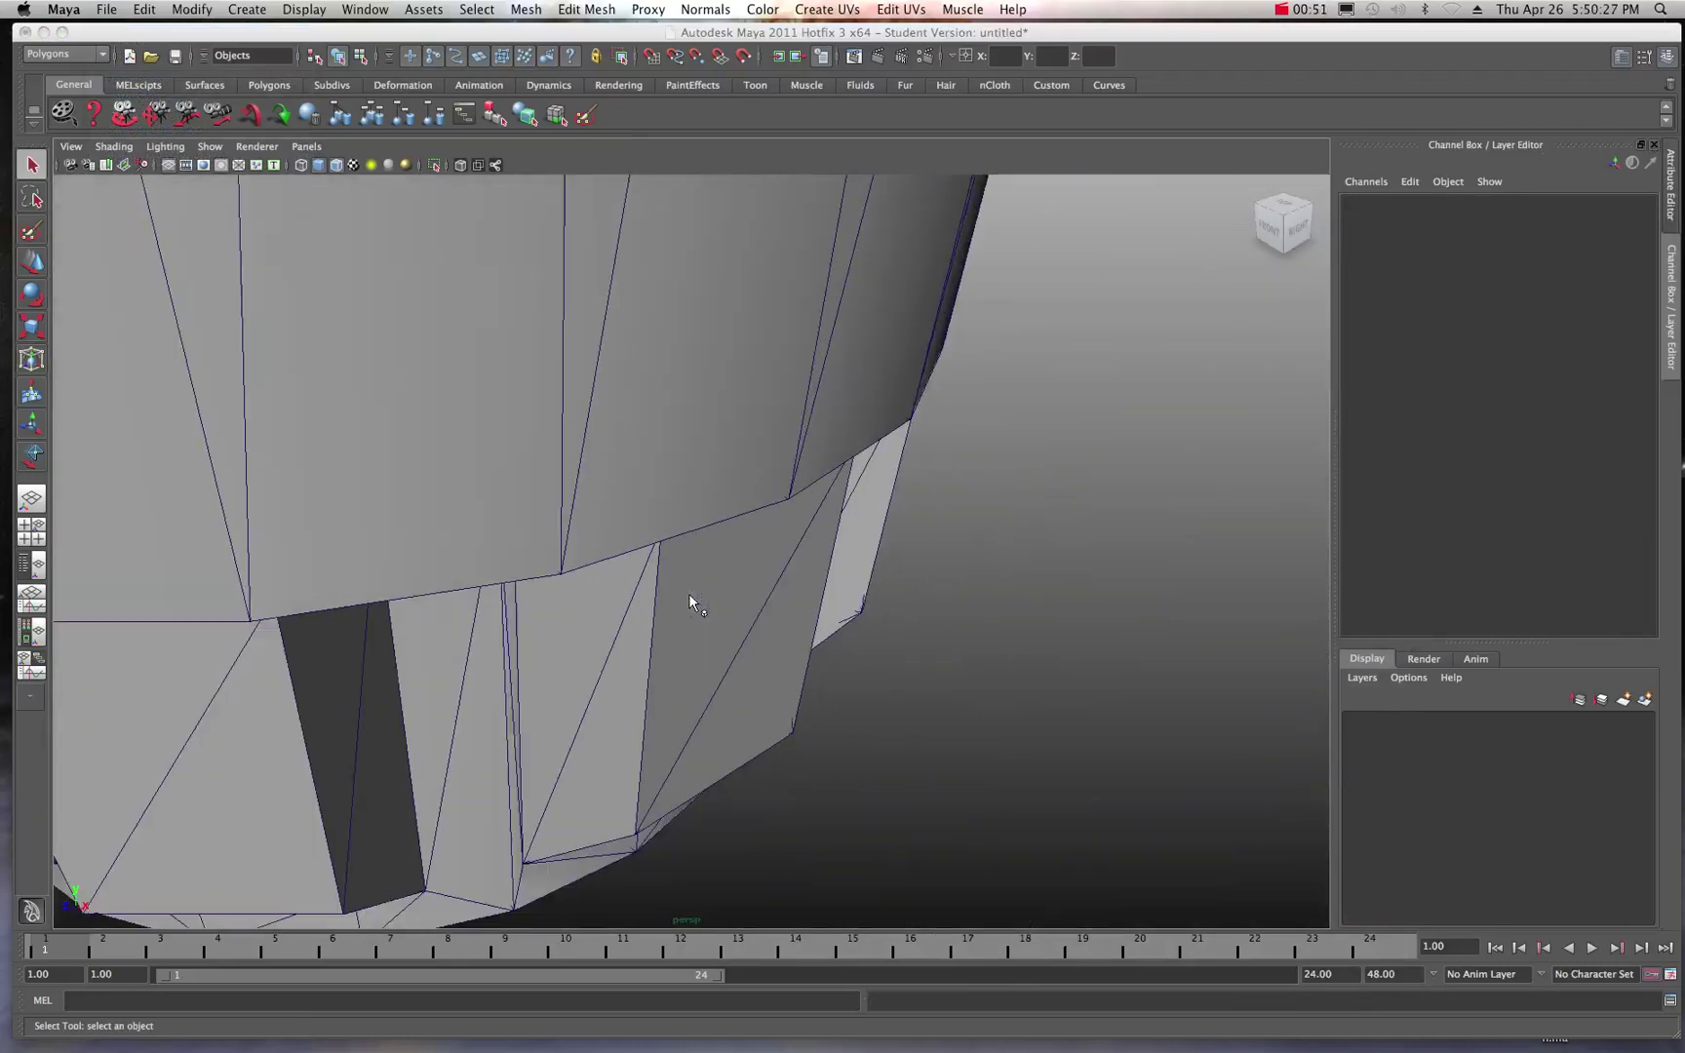
scroll(688, 593, down, 15)
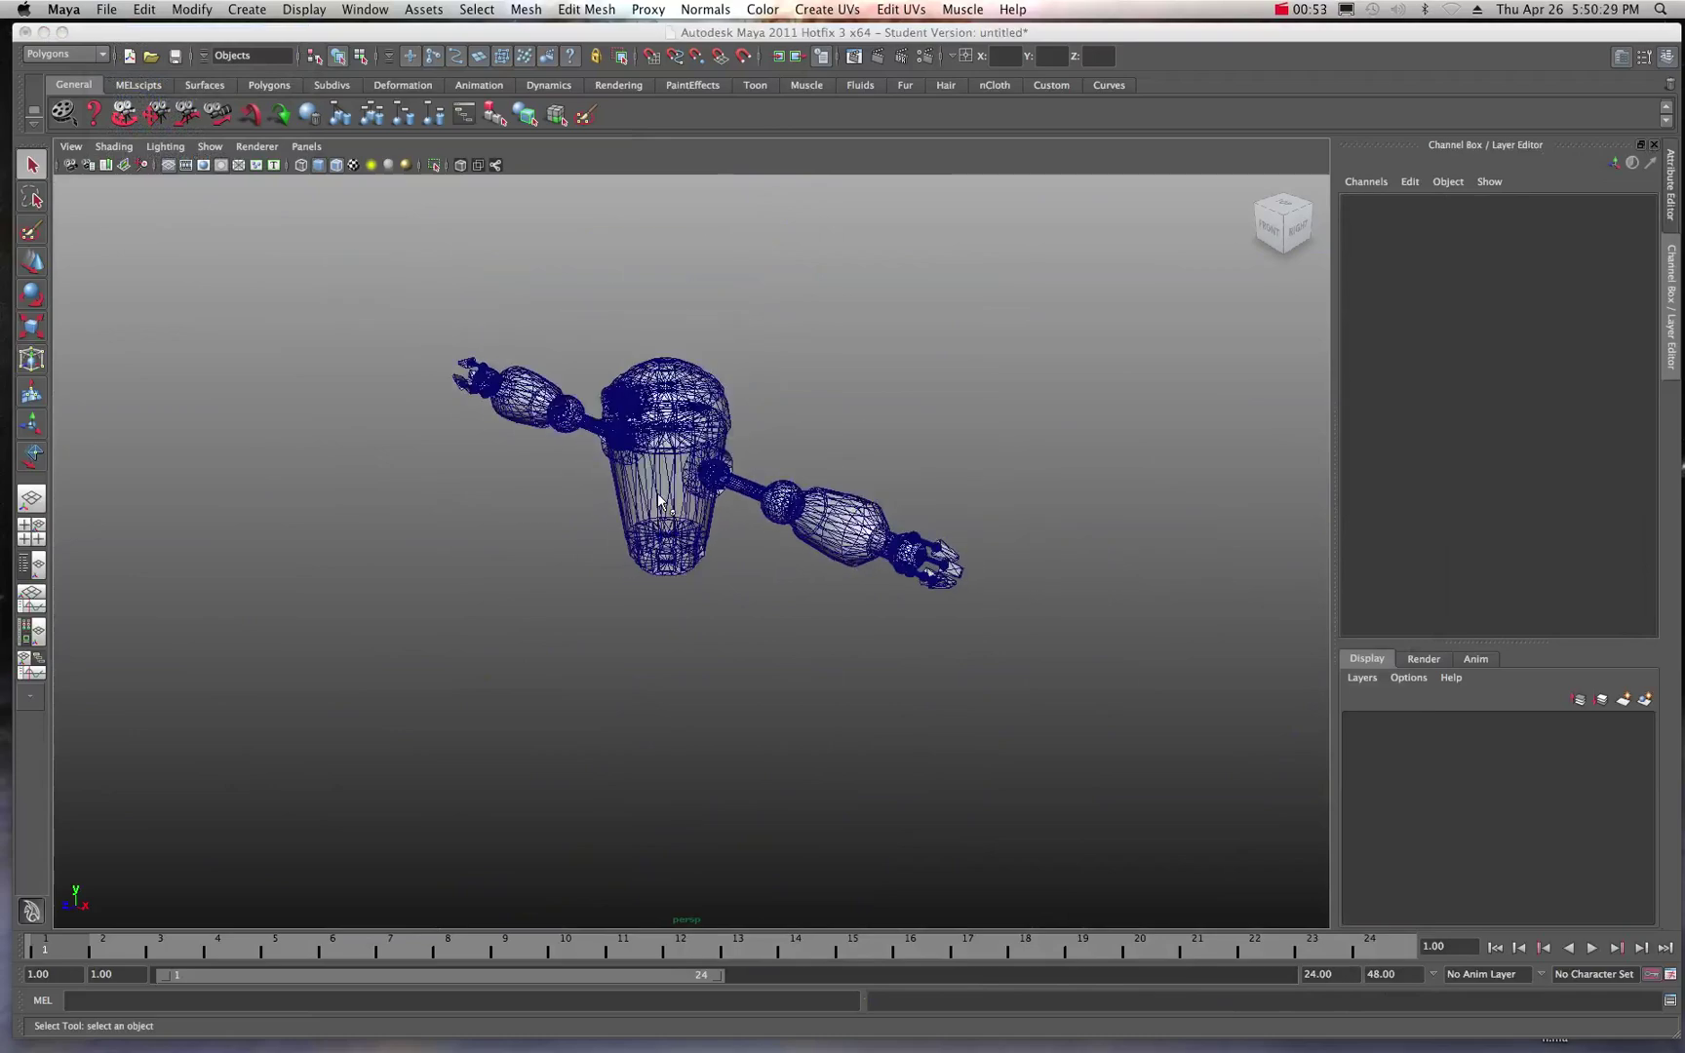
scroll(662, 414, up, 5)
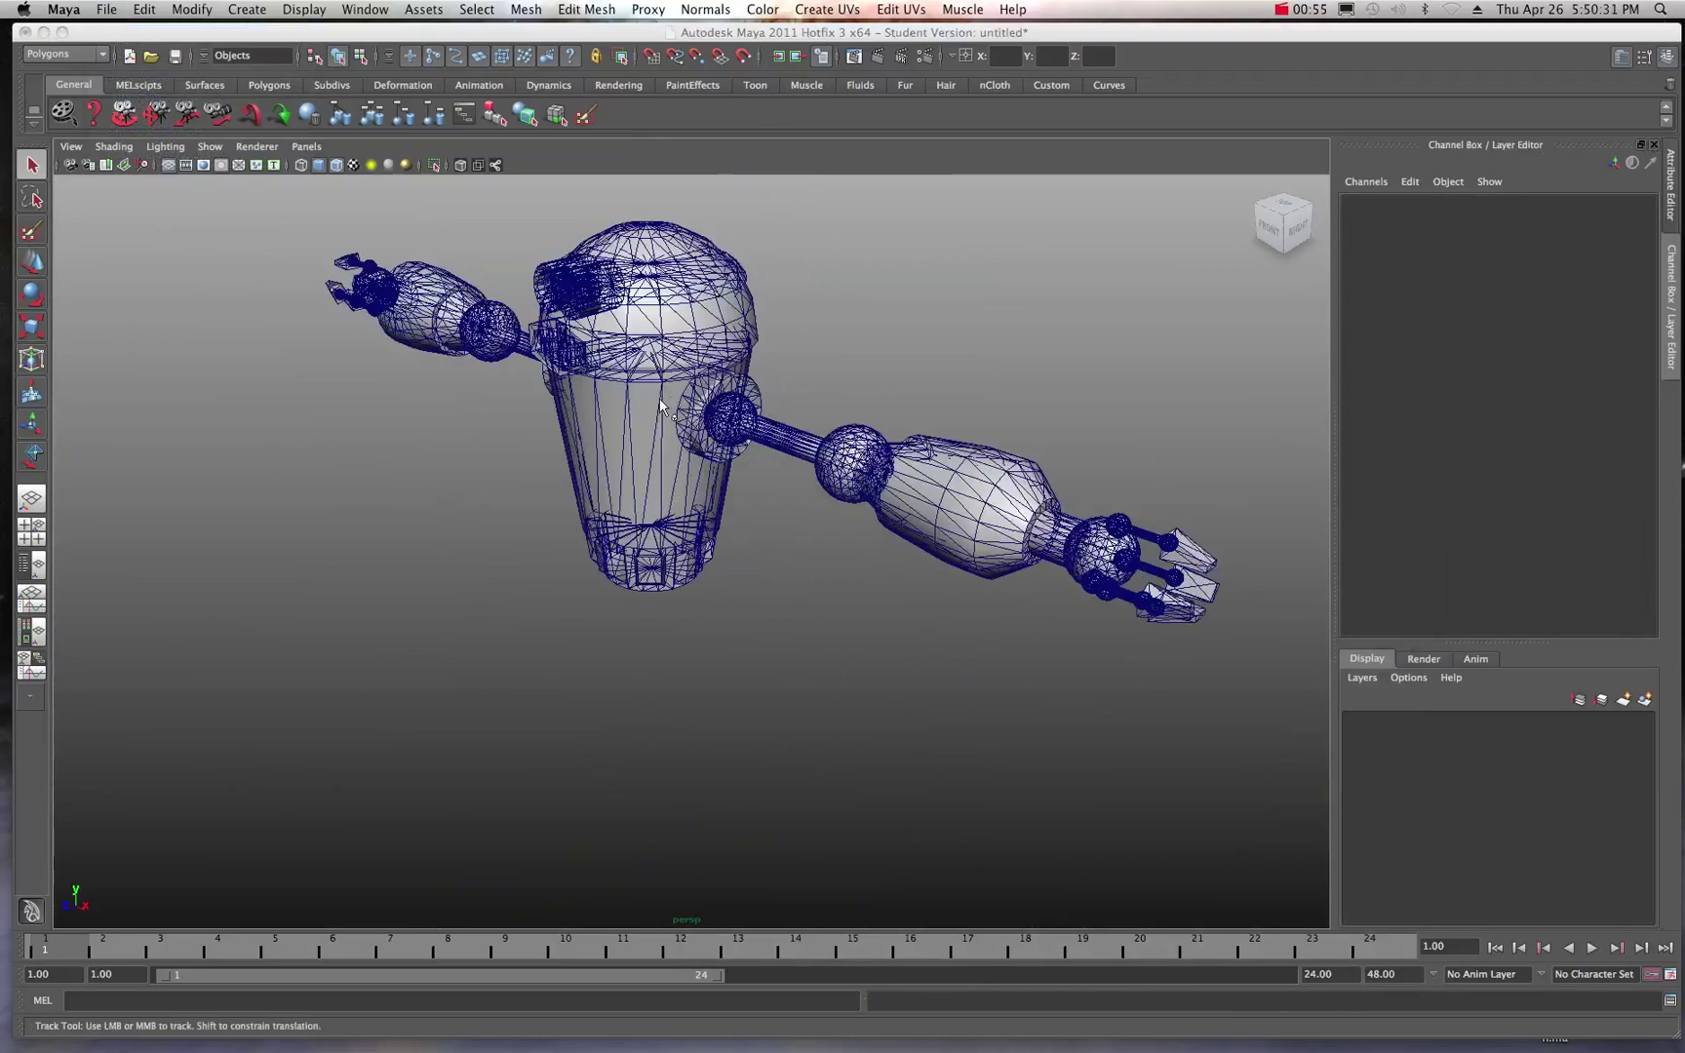
alt+drag(660, 399, 682, 459)
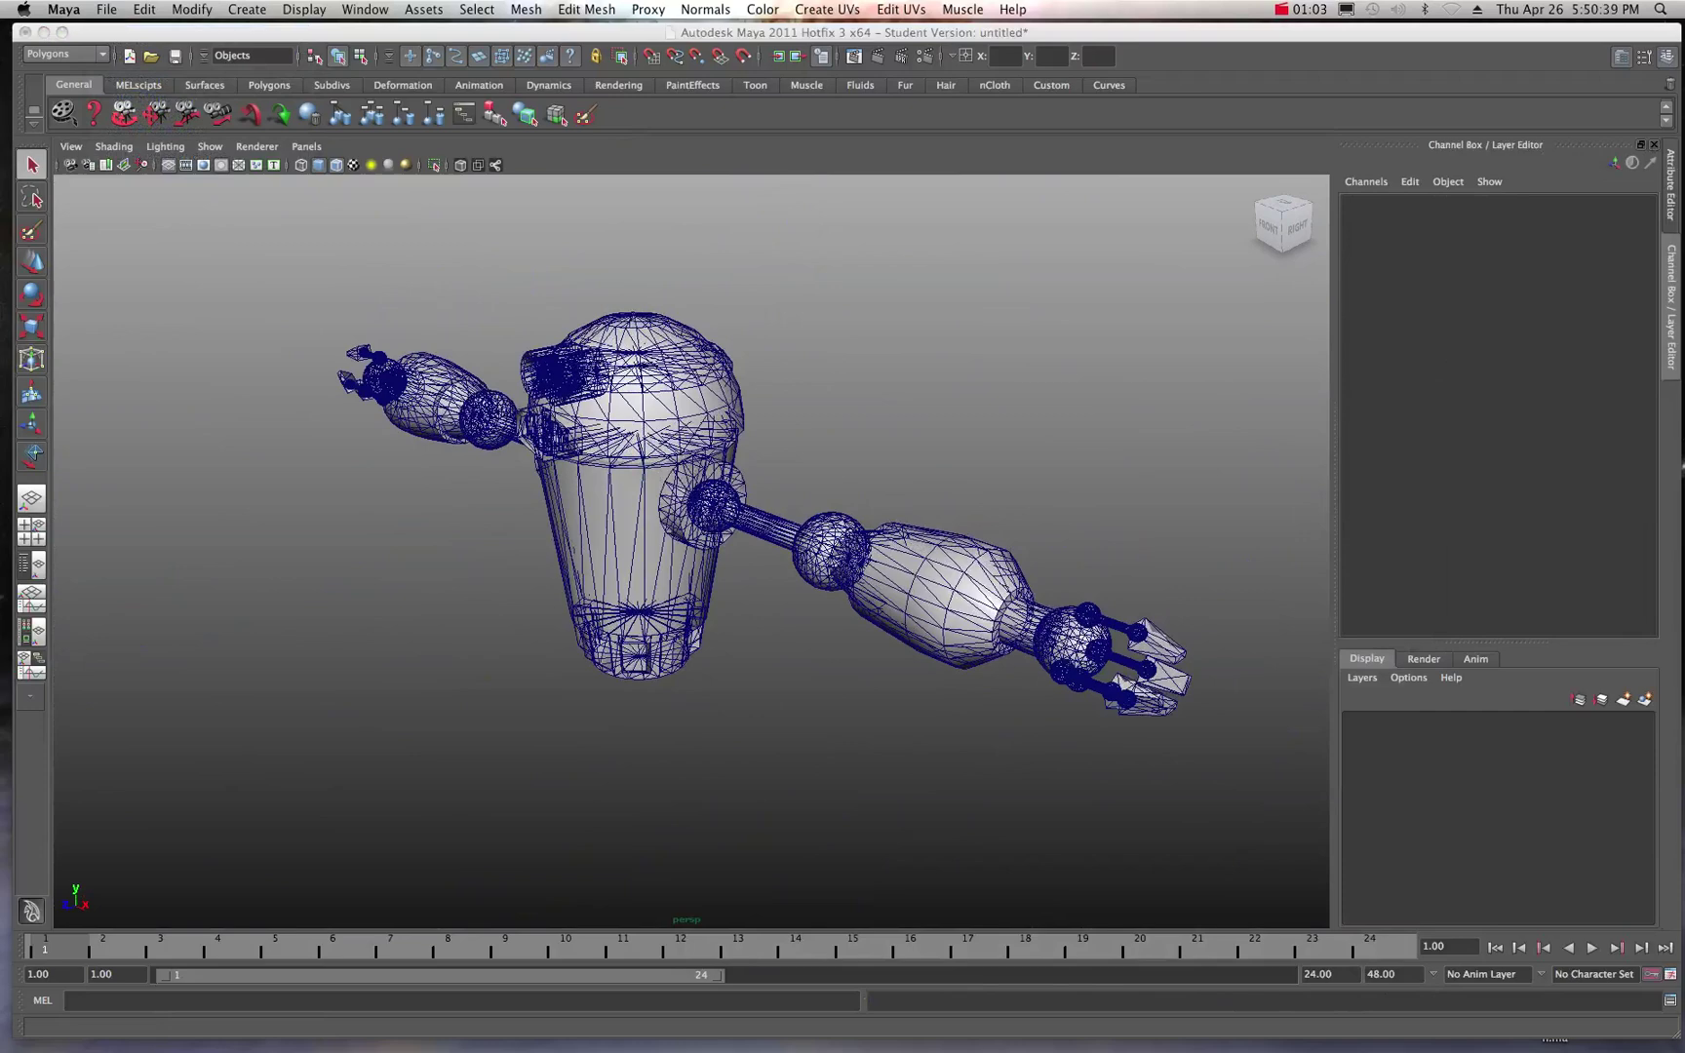
Step: Inspect AmNotShape, AmNotShldr, AmNot01, AmNotNeck and AmNotShl01, then select the AmNot group
click(1170, 337)
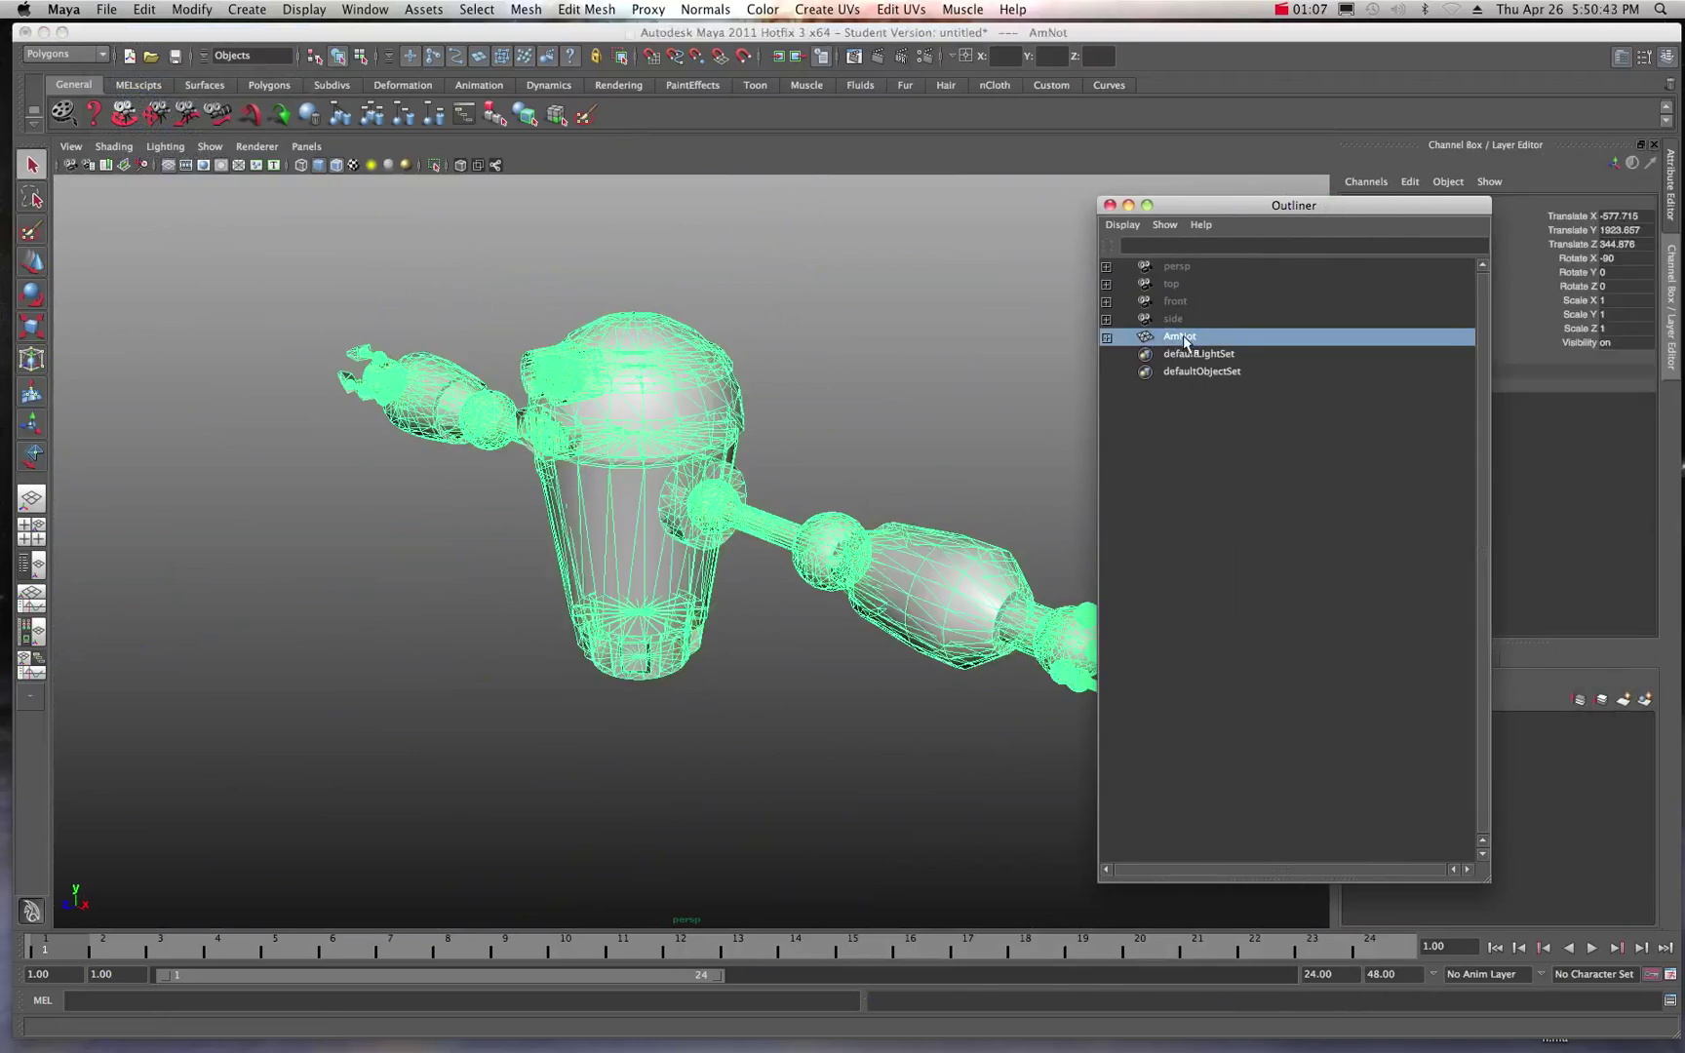
click(1106, 336)
click(1192, 353)
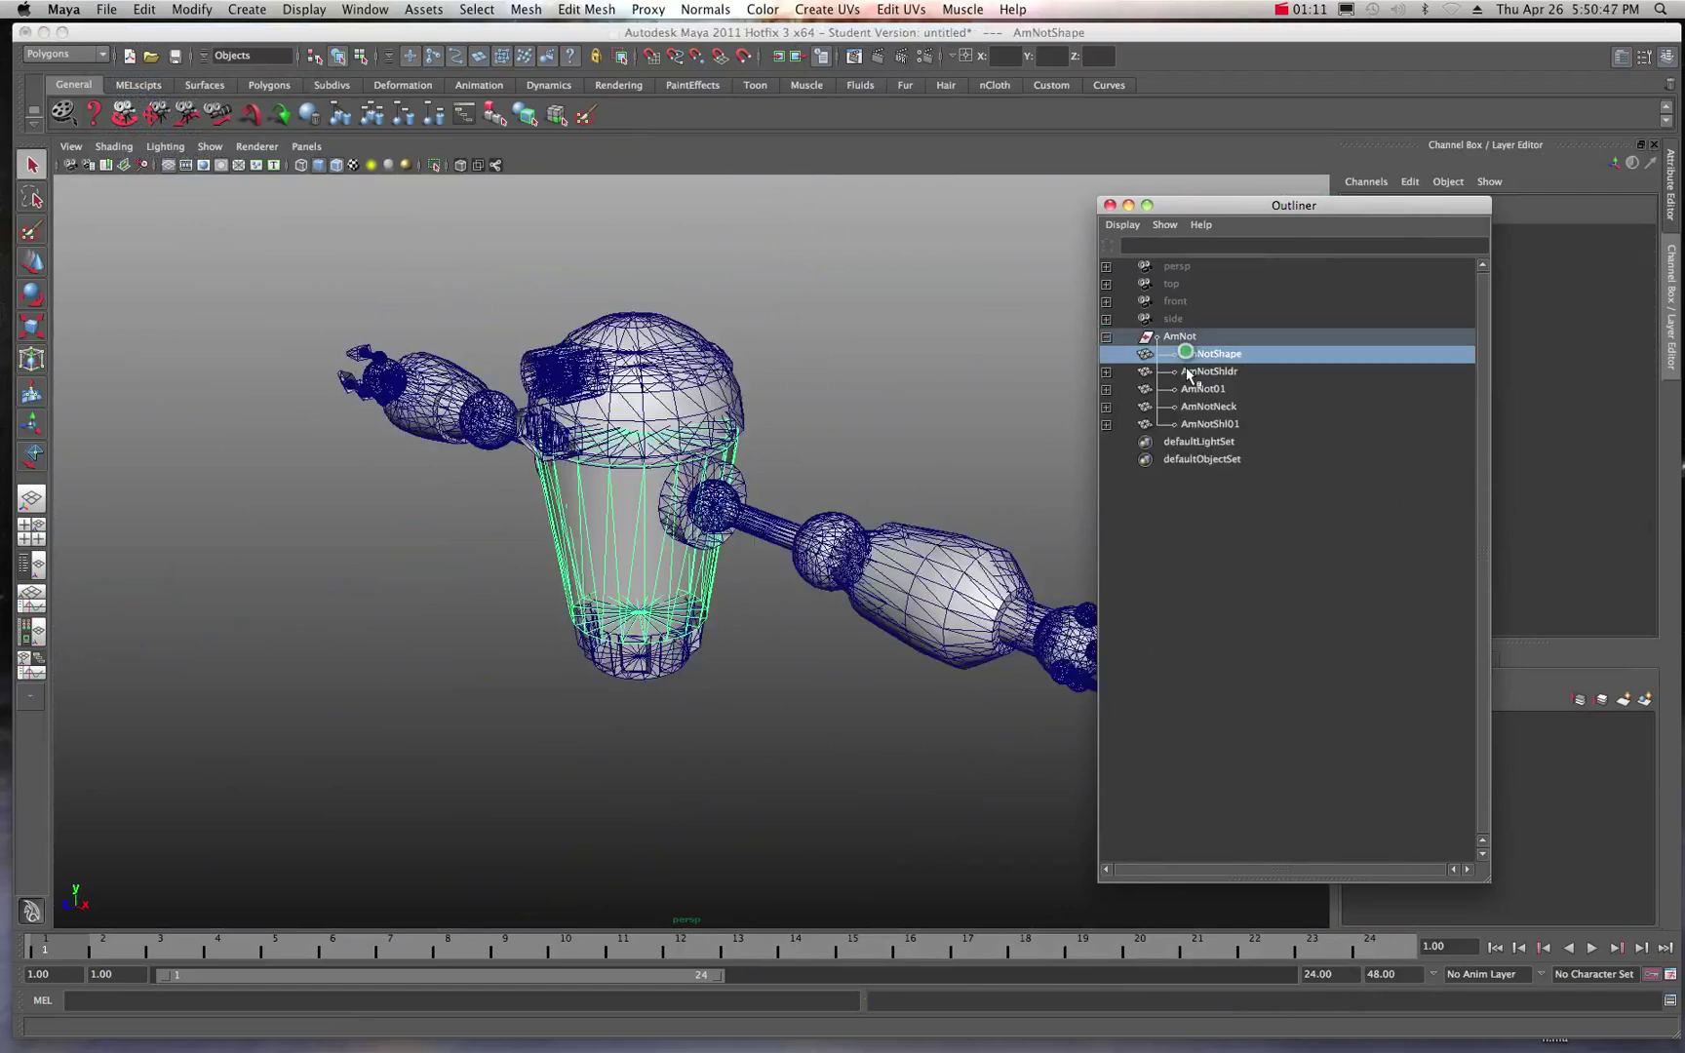
click(1190, 371)
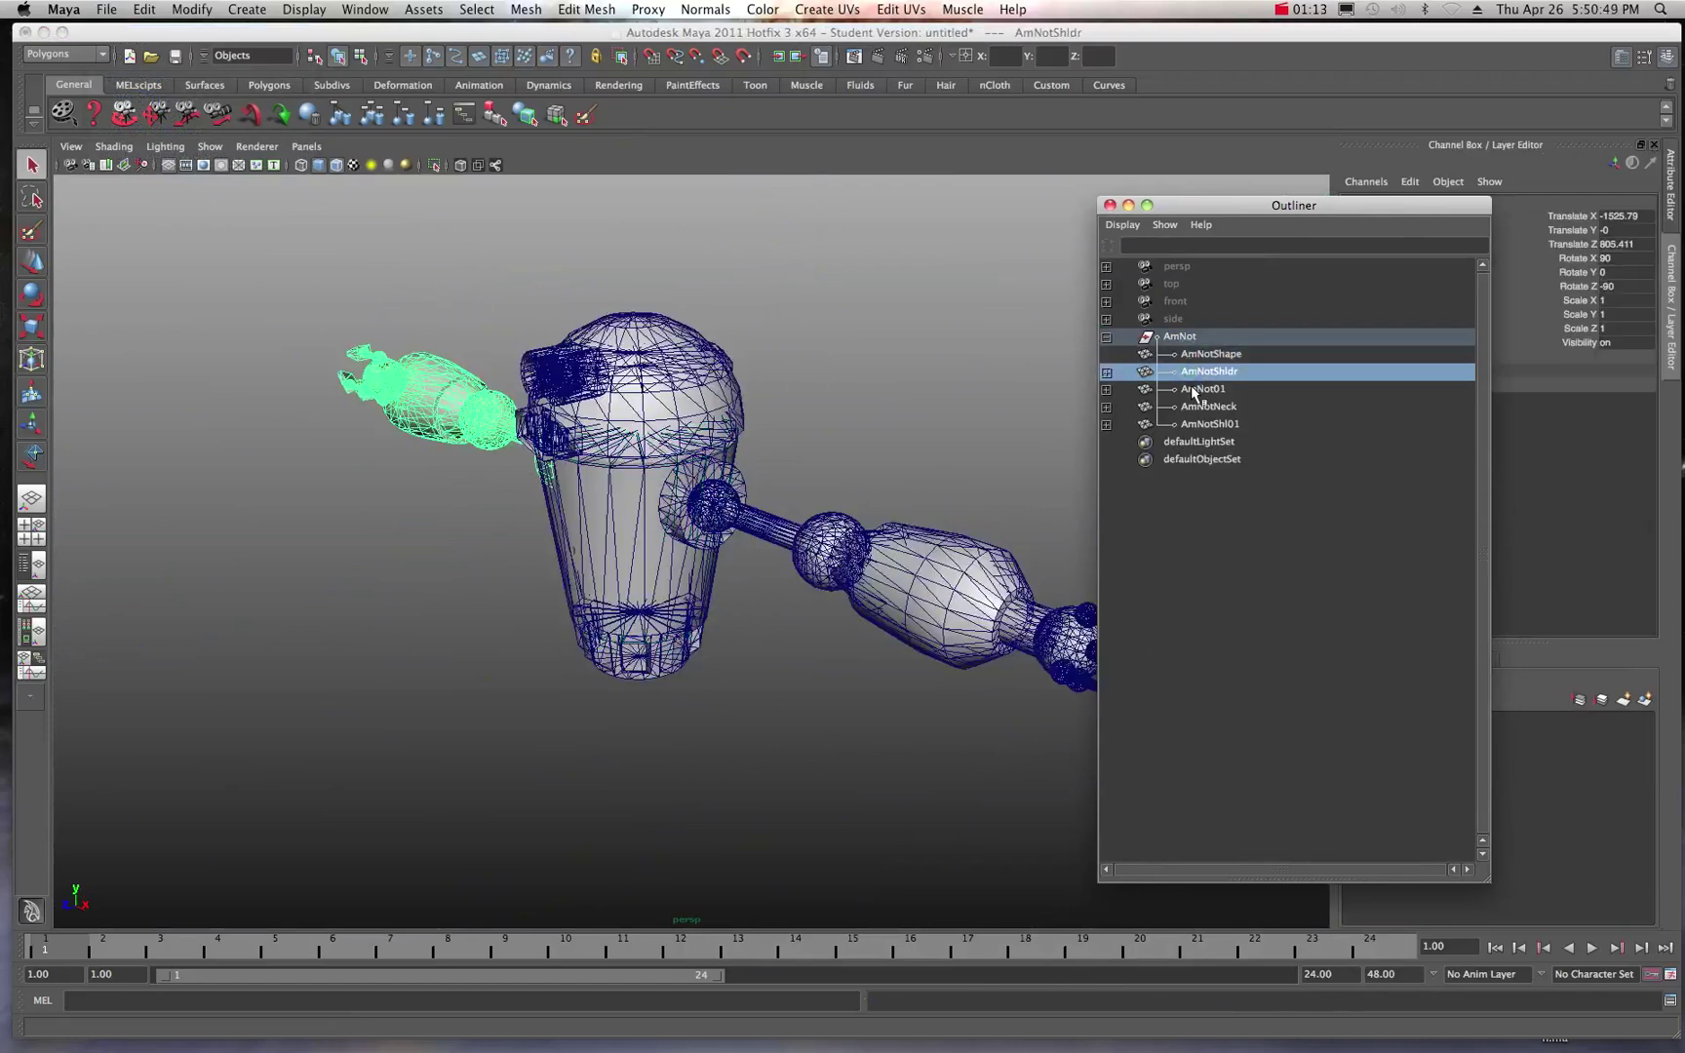
click(1191, 388)
click(1194, 405)
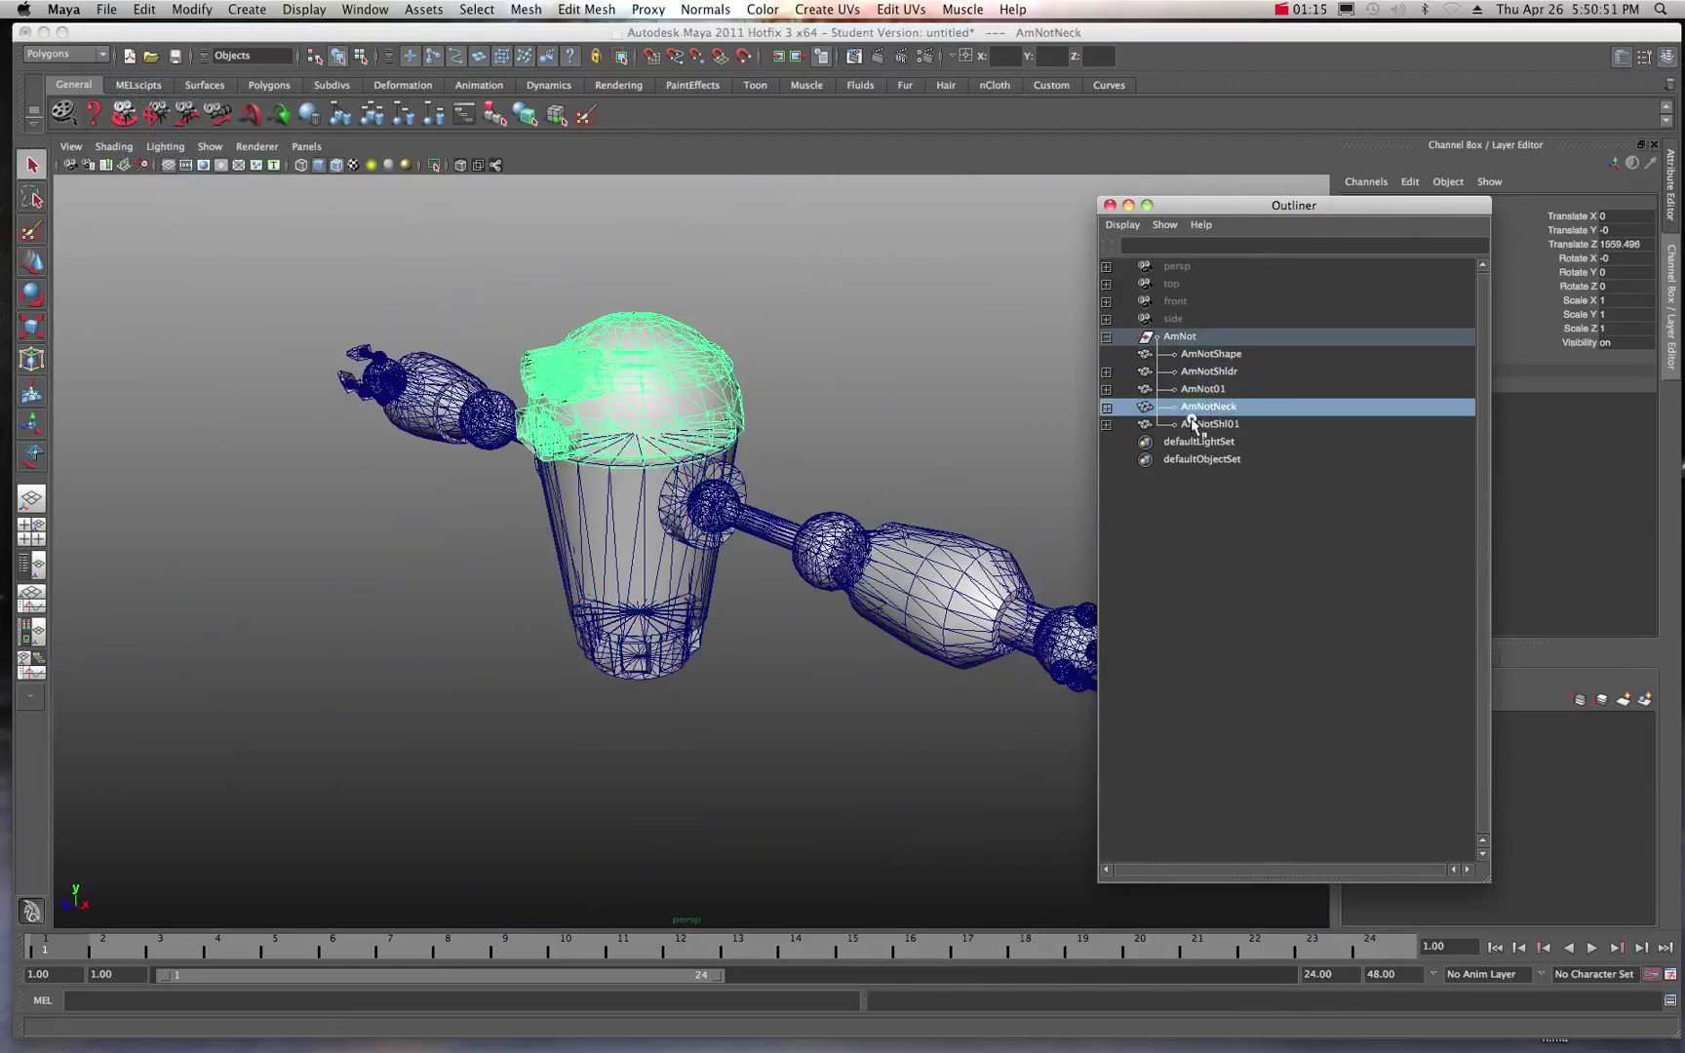
click(1193, 424)
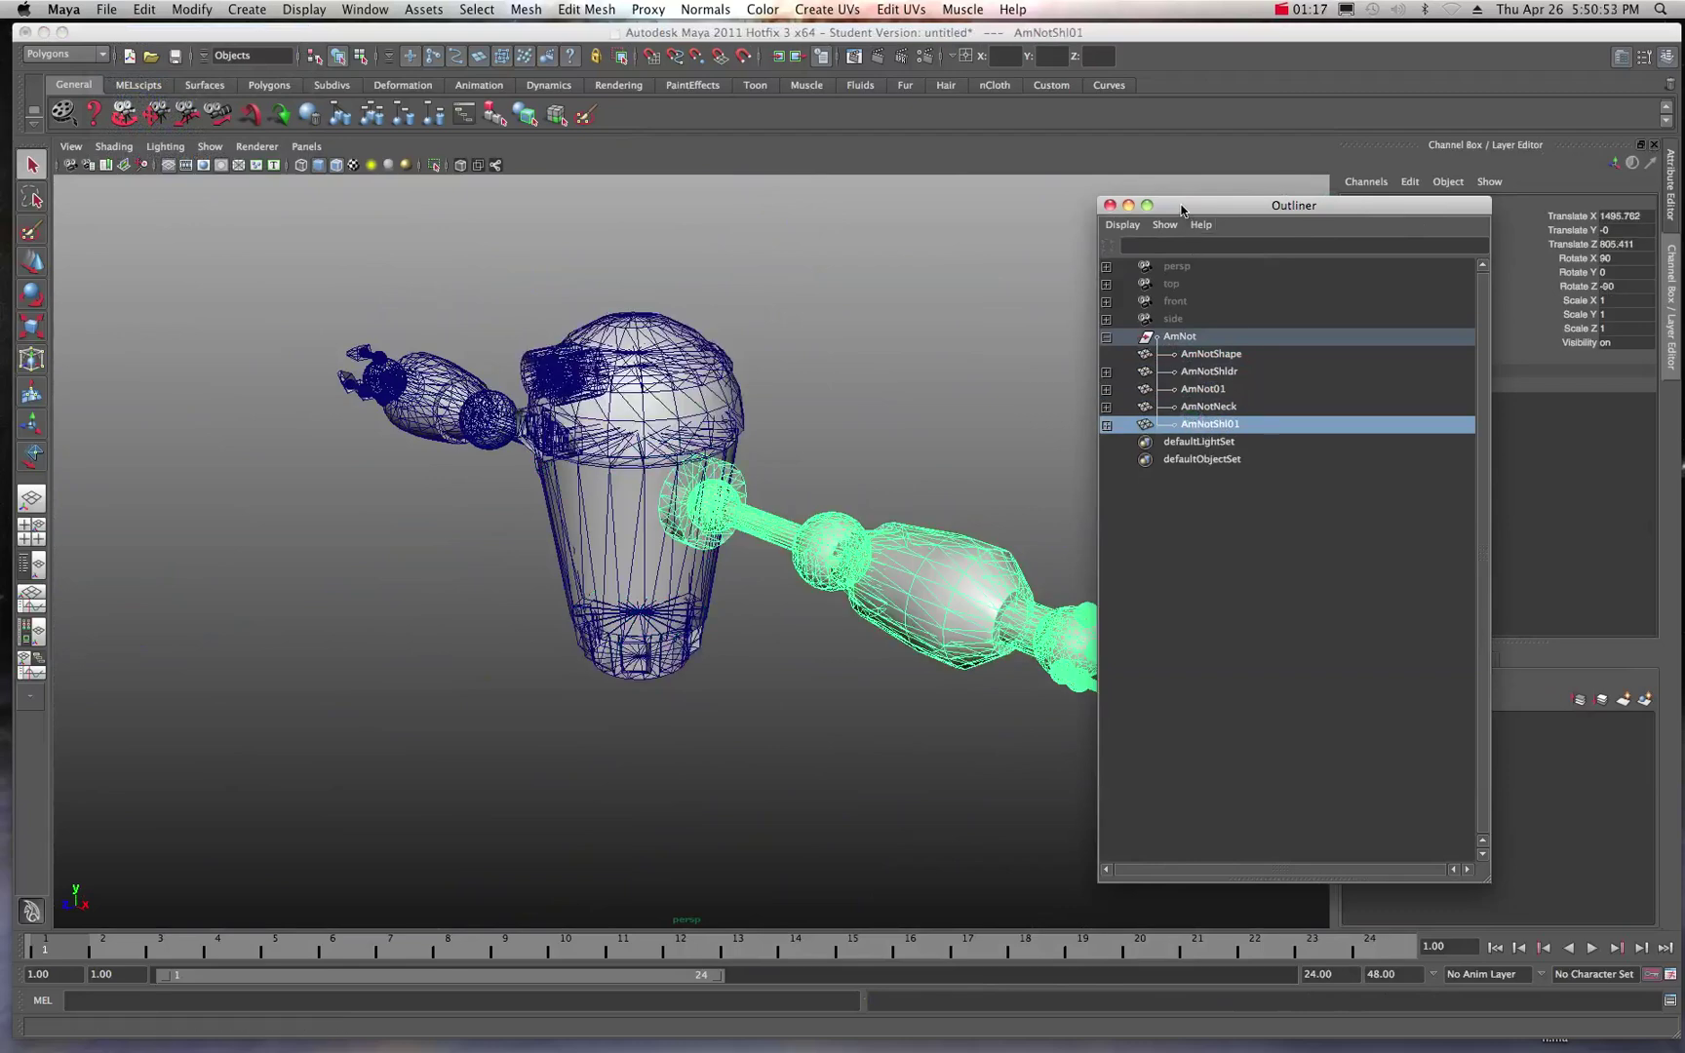
click(1109, 205)
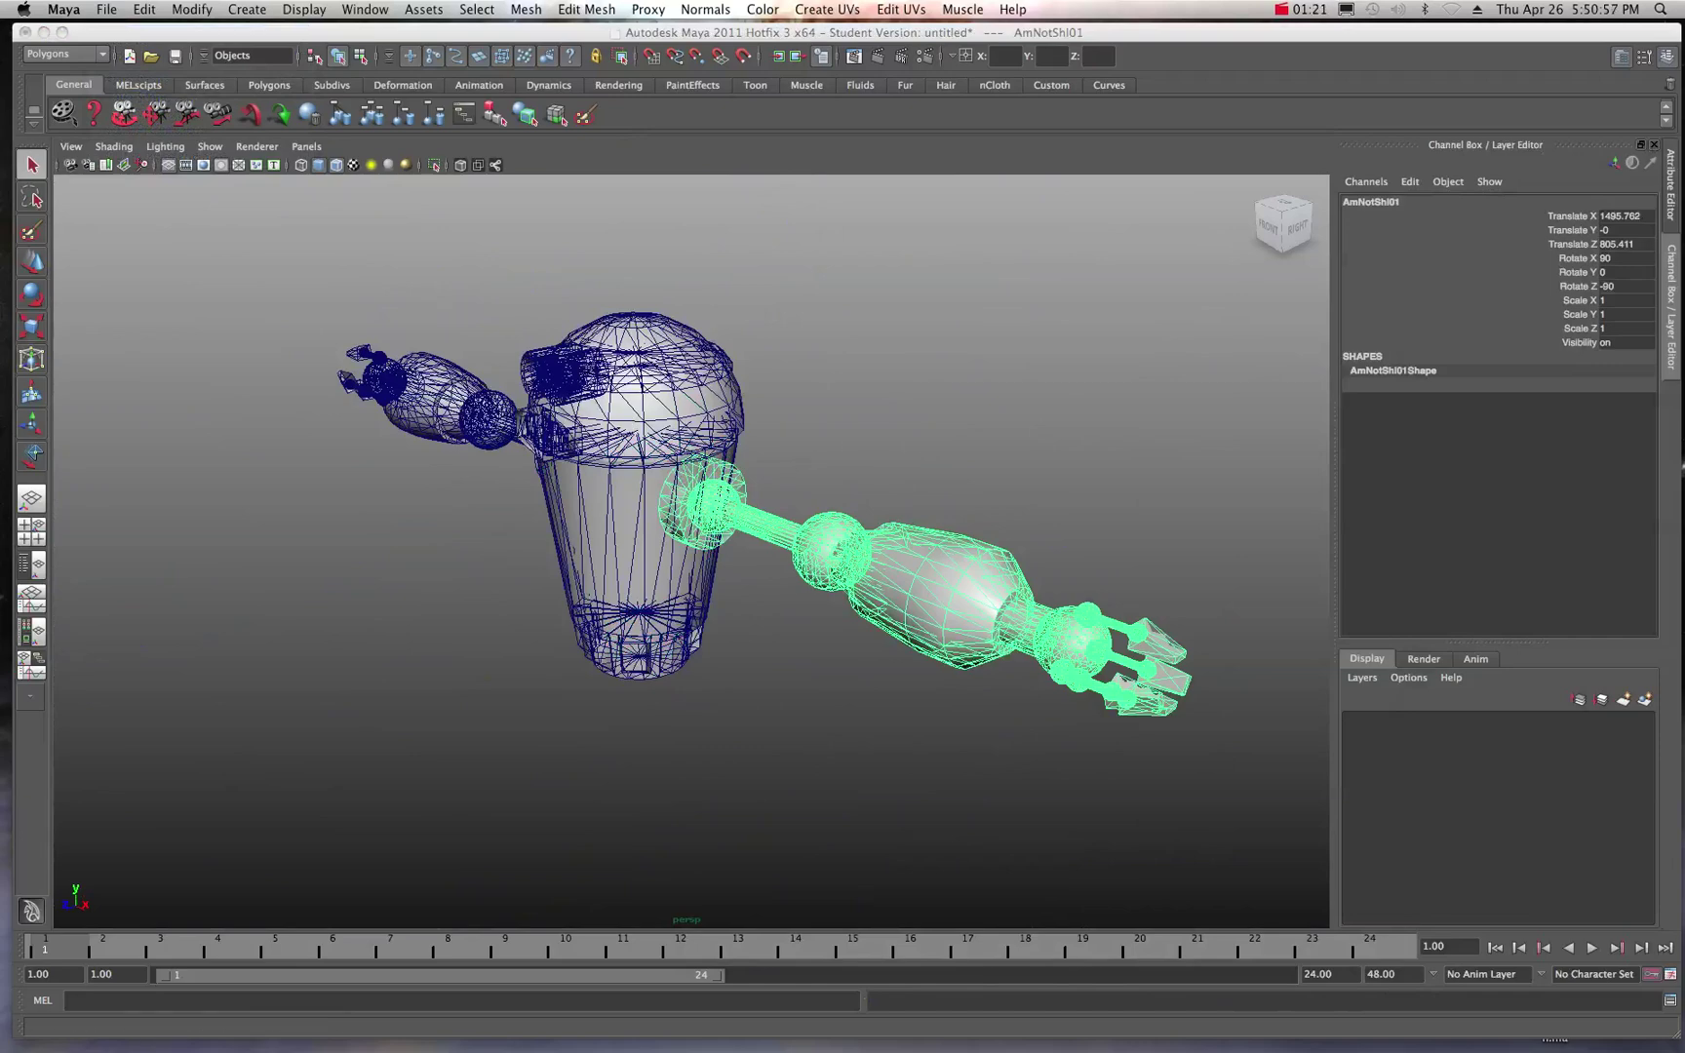
click(1150, 491)
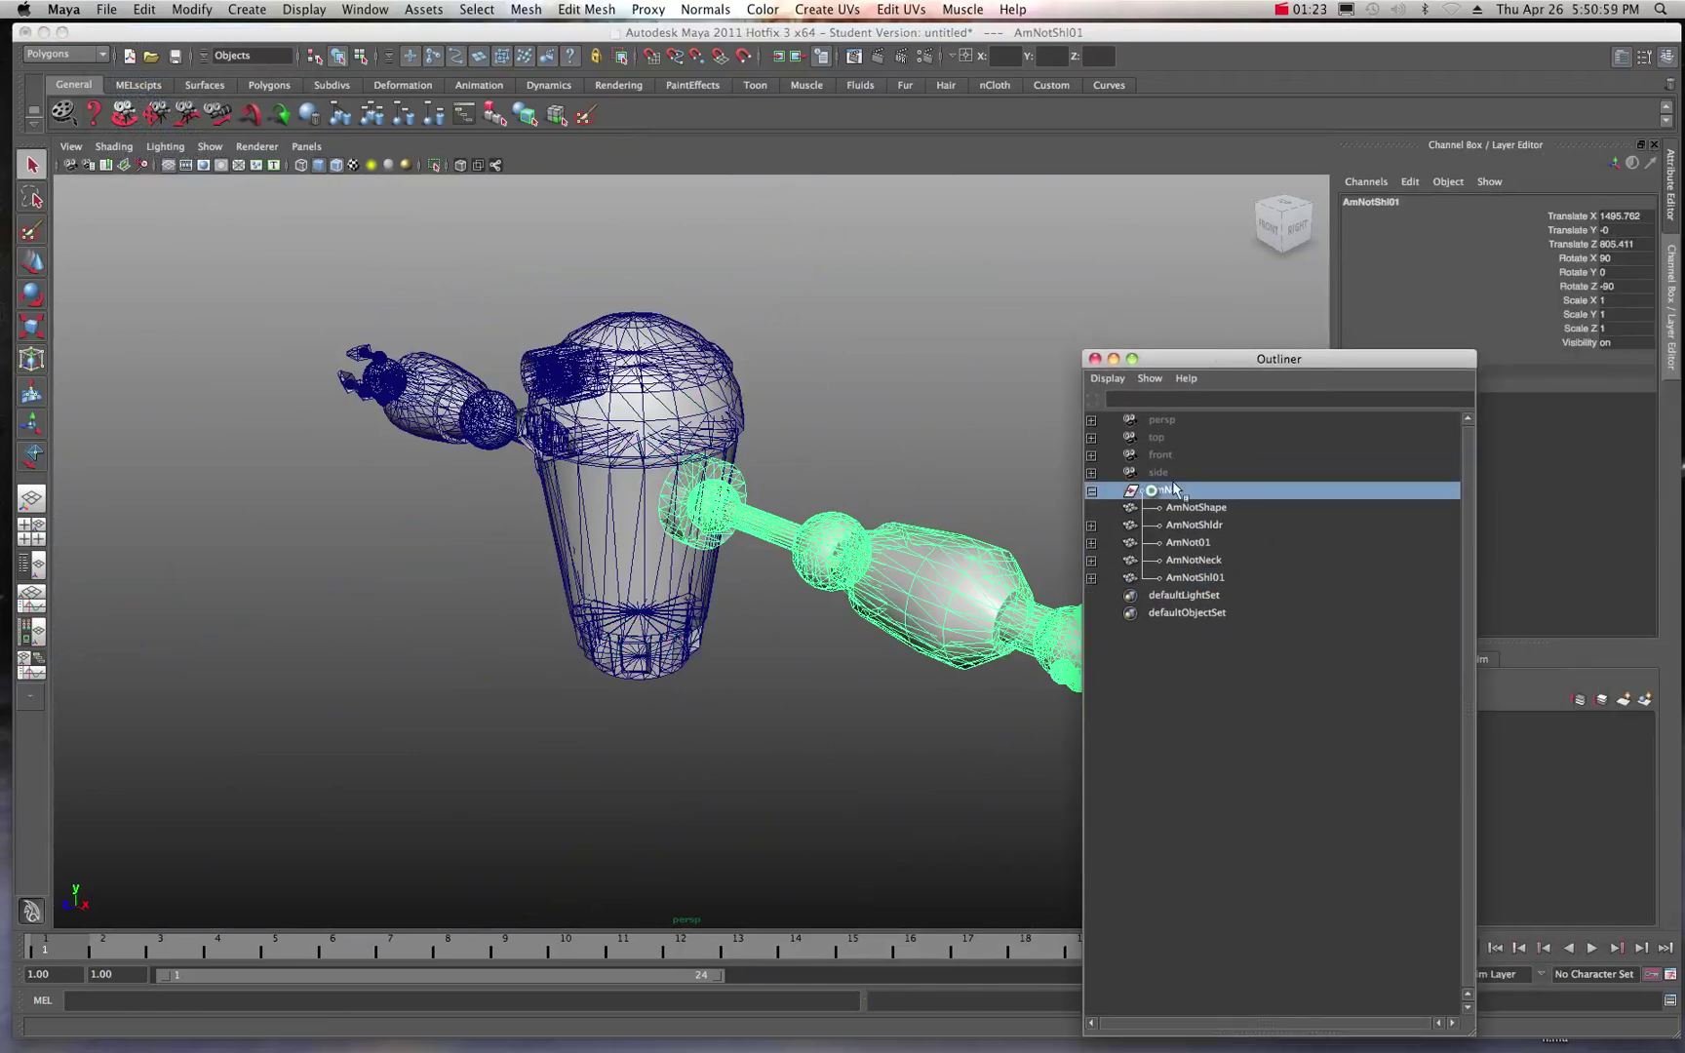
Step: Enter 0 for the AmNot group's Translate X, Y and Z in the Channel Box
click(1094, 359)
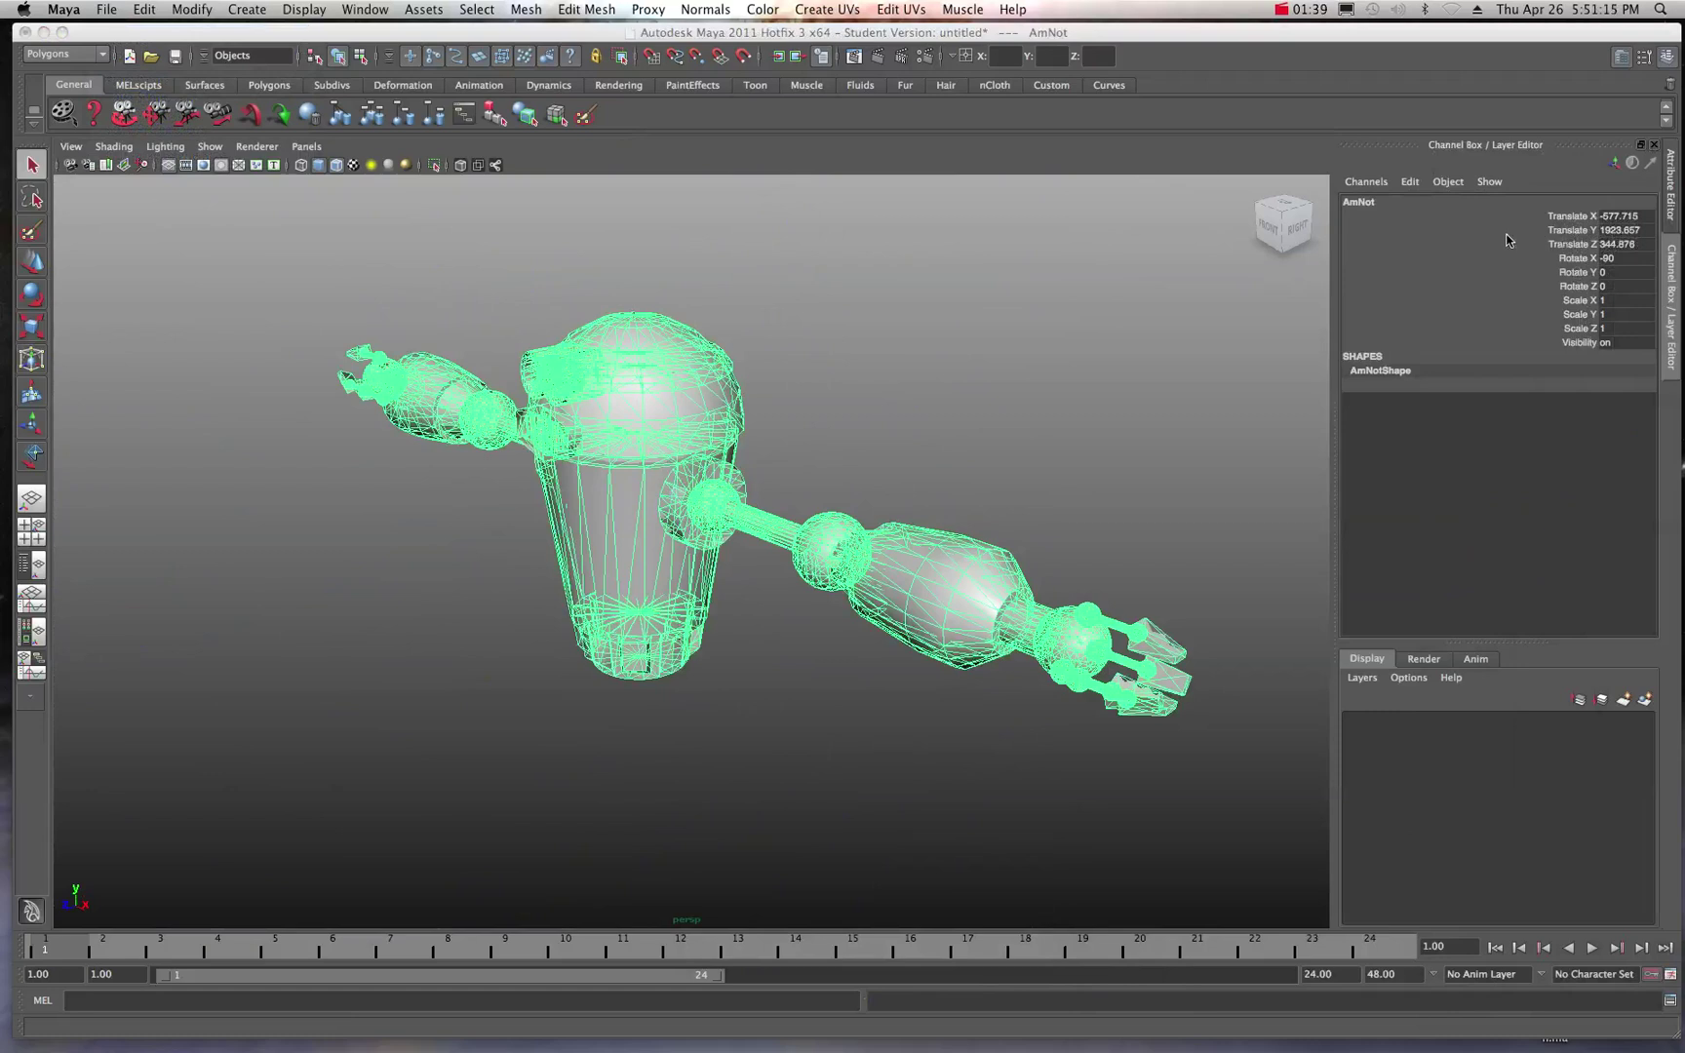
click(1620, 215)
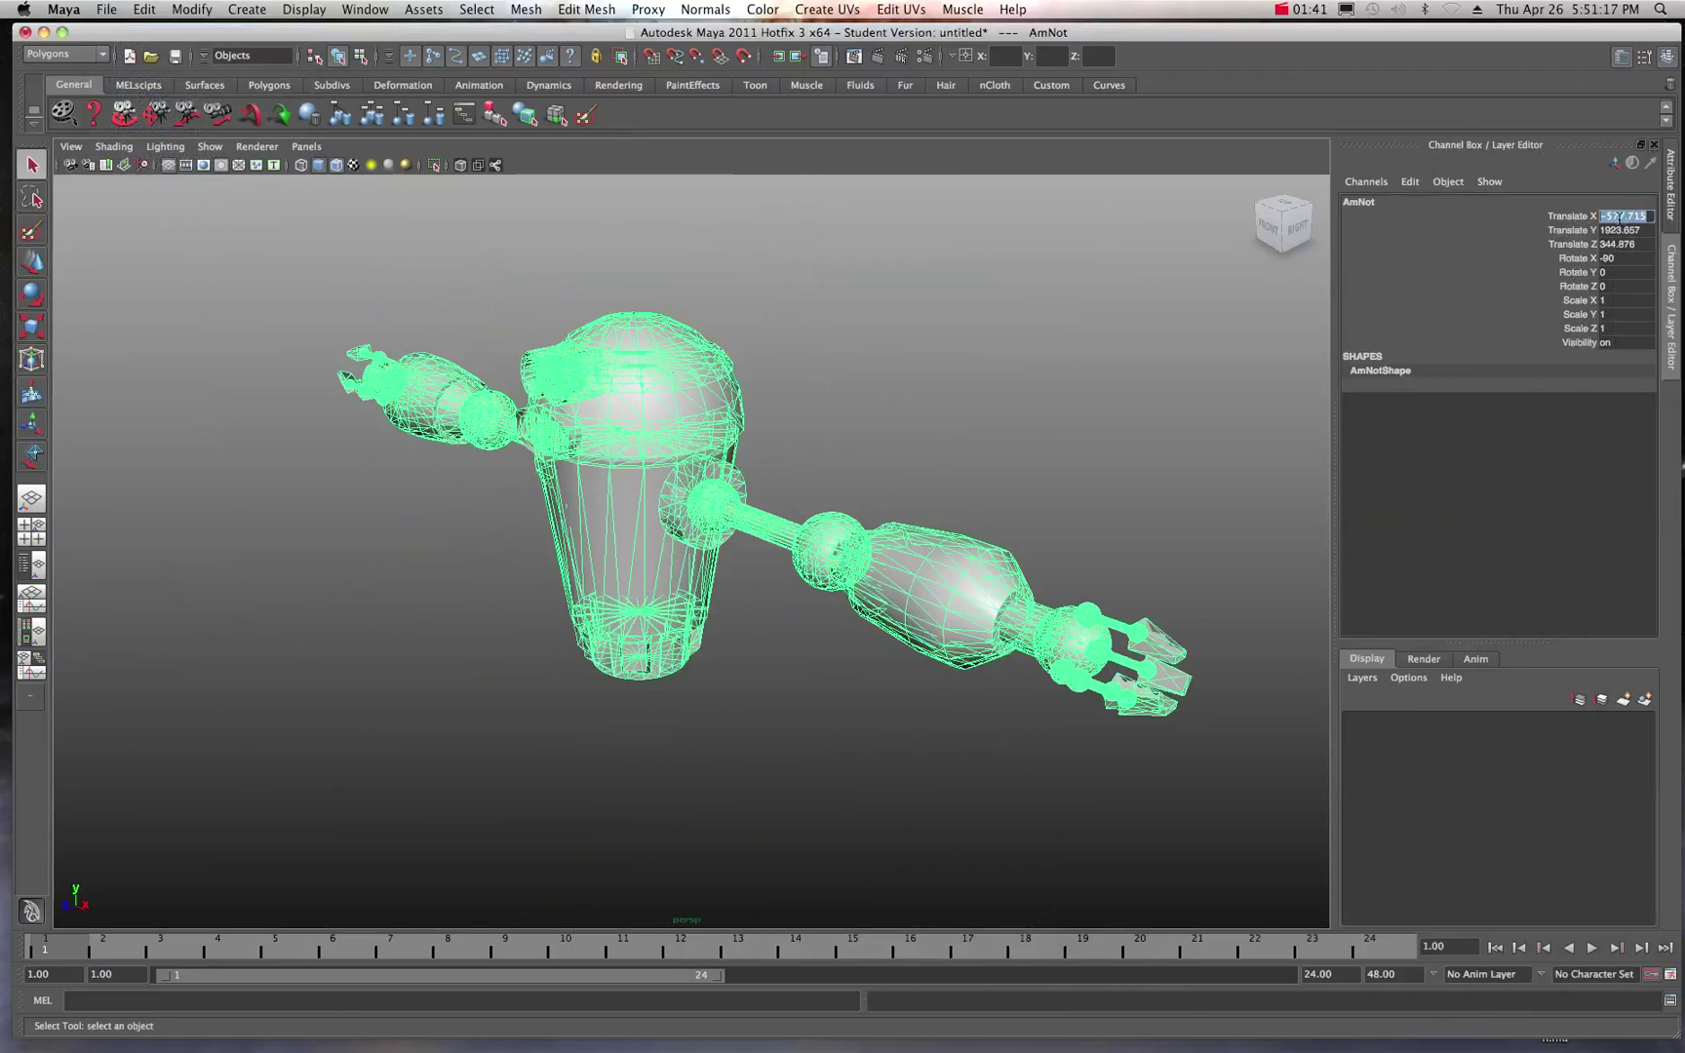
text(0)
key(Tab)
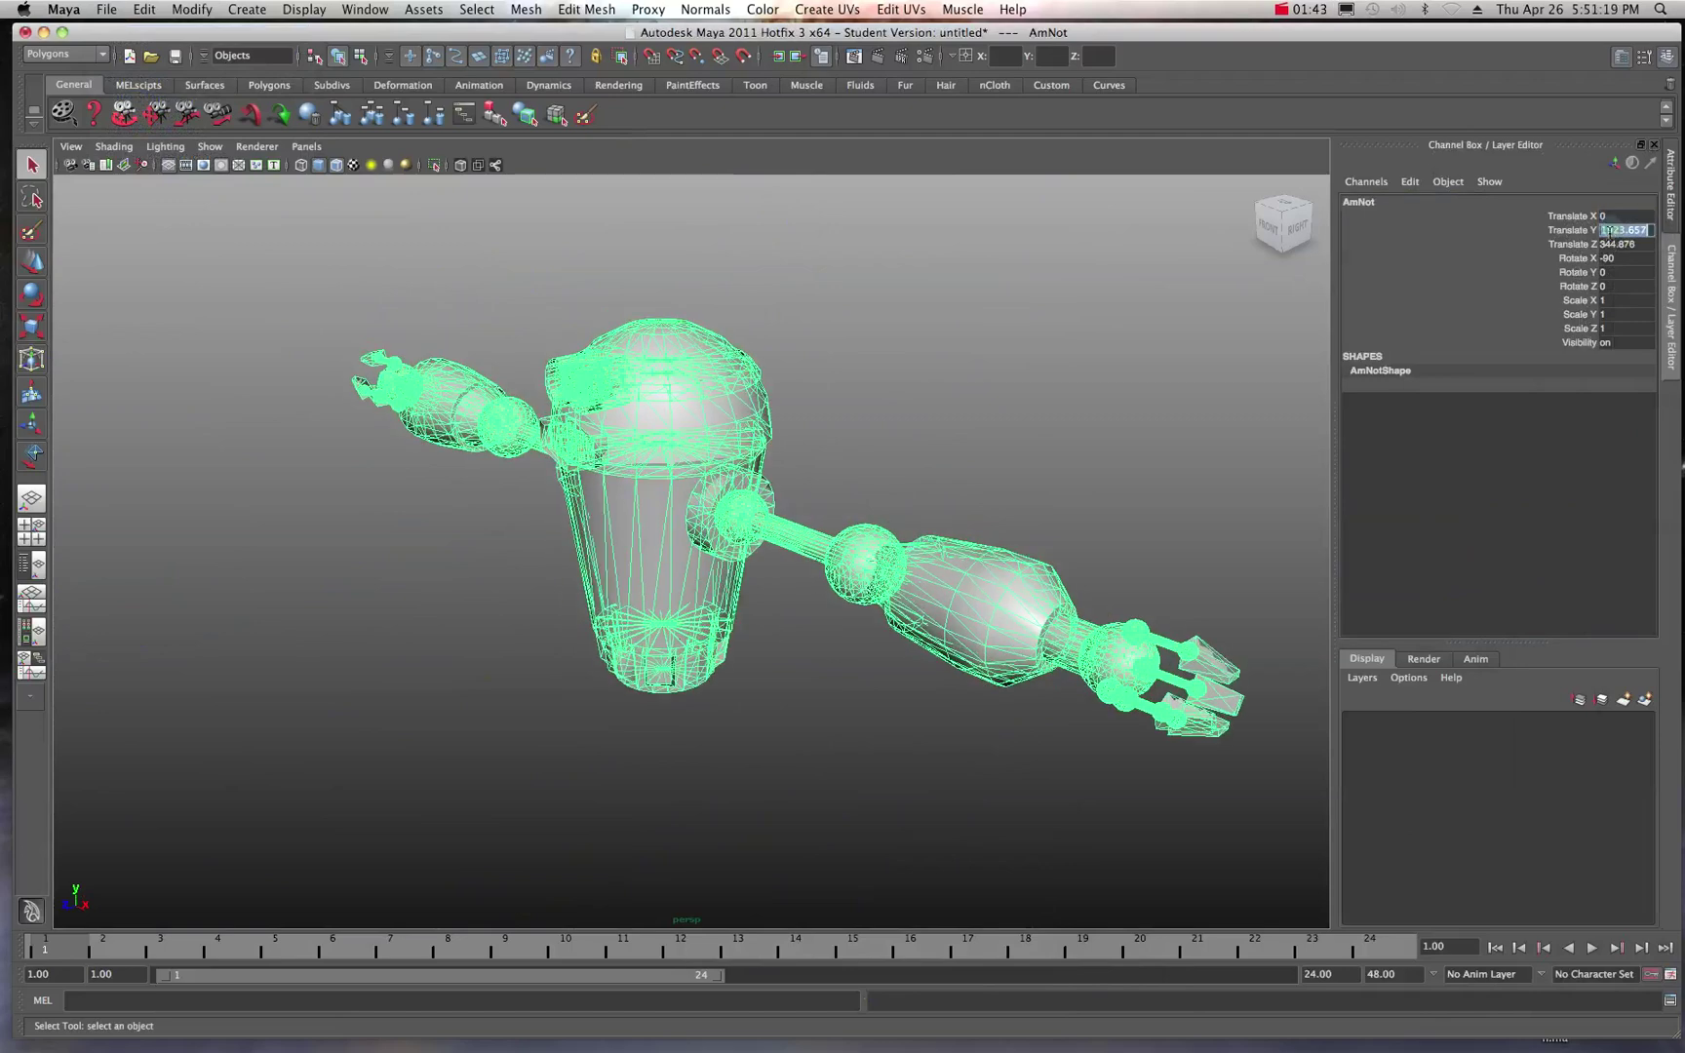
text(0)
key(Tab)
text(0)
key(Return)
key(w)
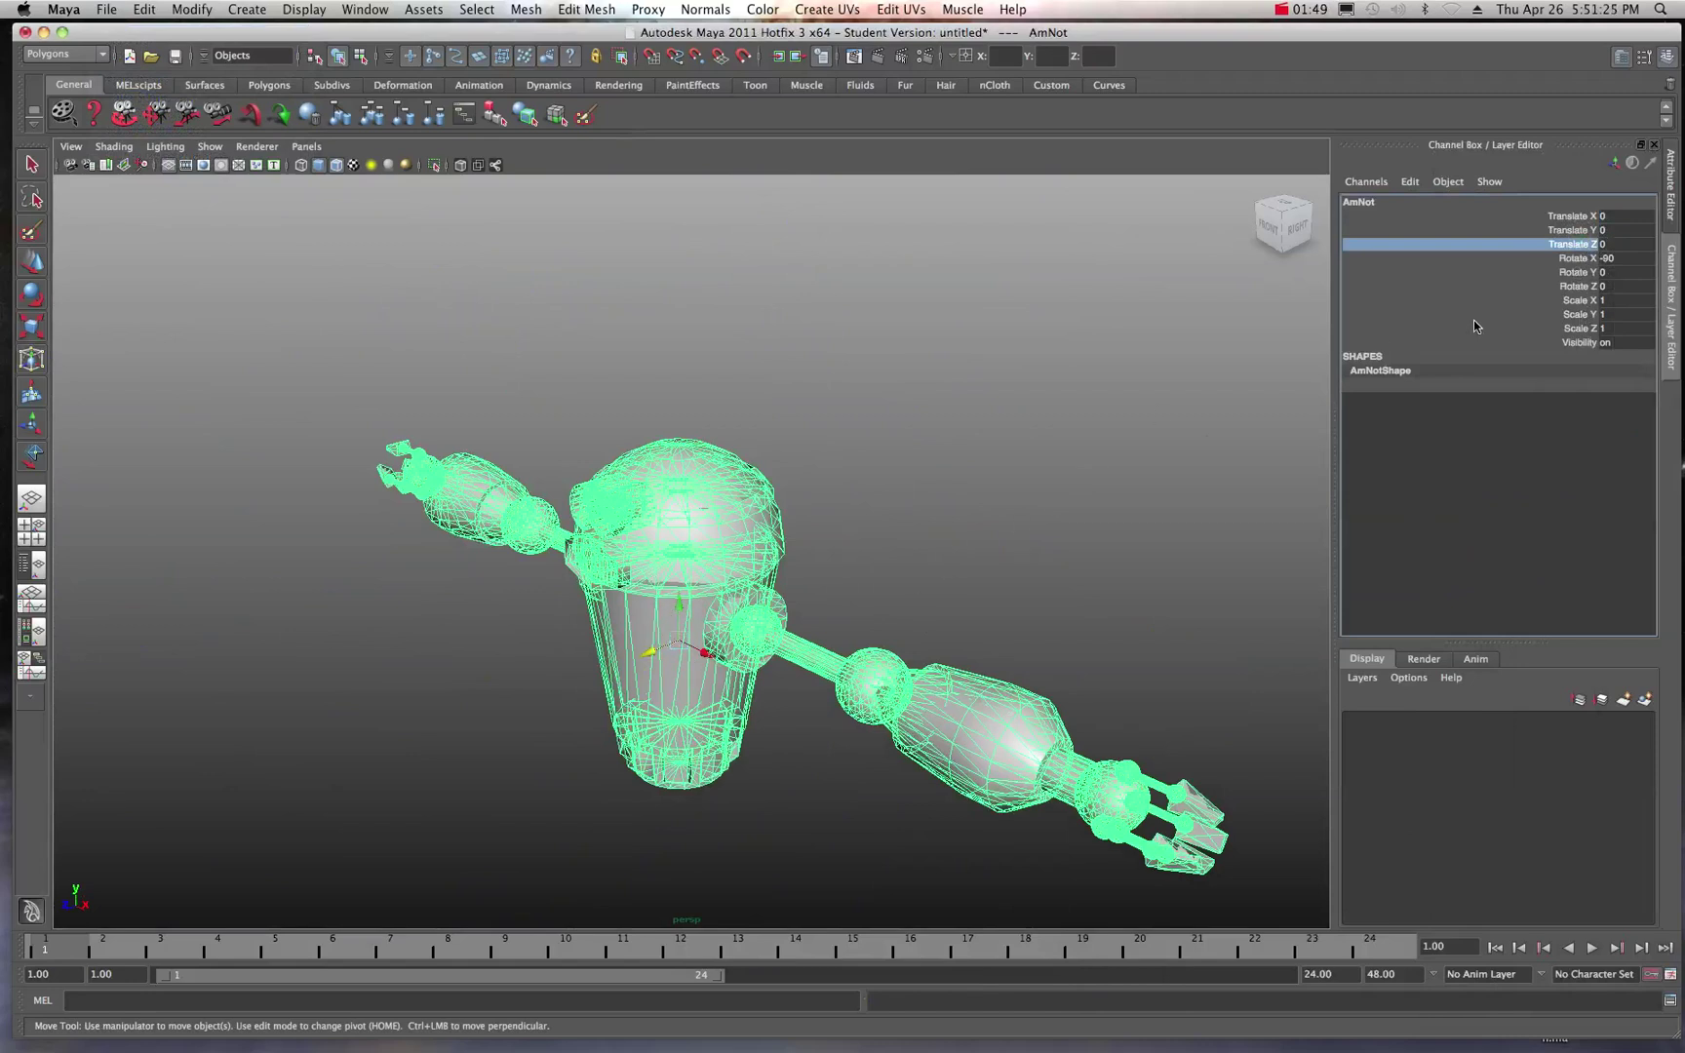
Step: Set the AmNot group's Scale X, Y and Z to 0.5 in the Channel Box
double_click(1615, 301)
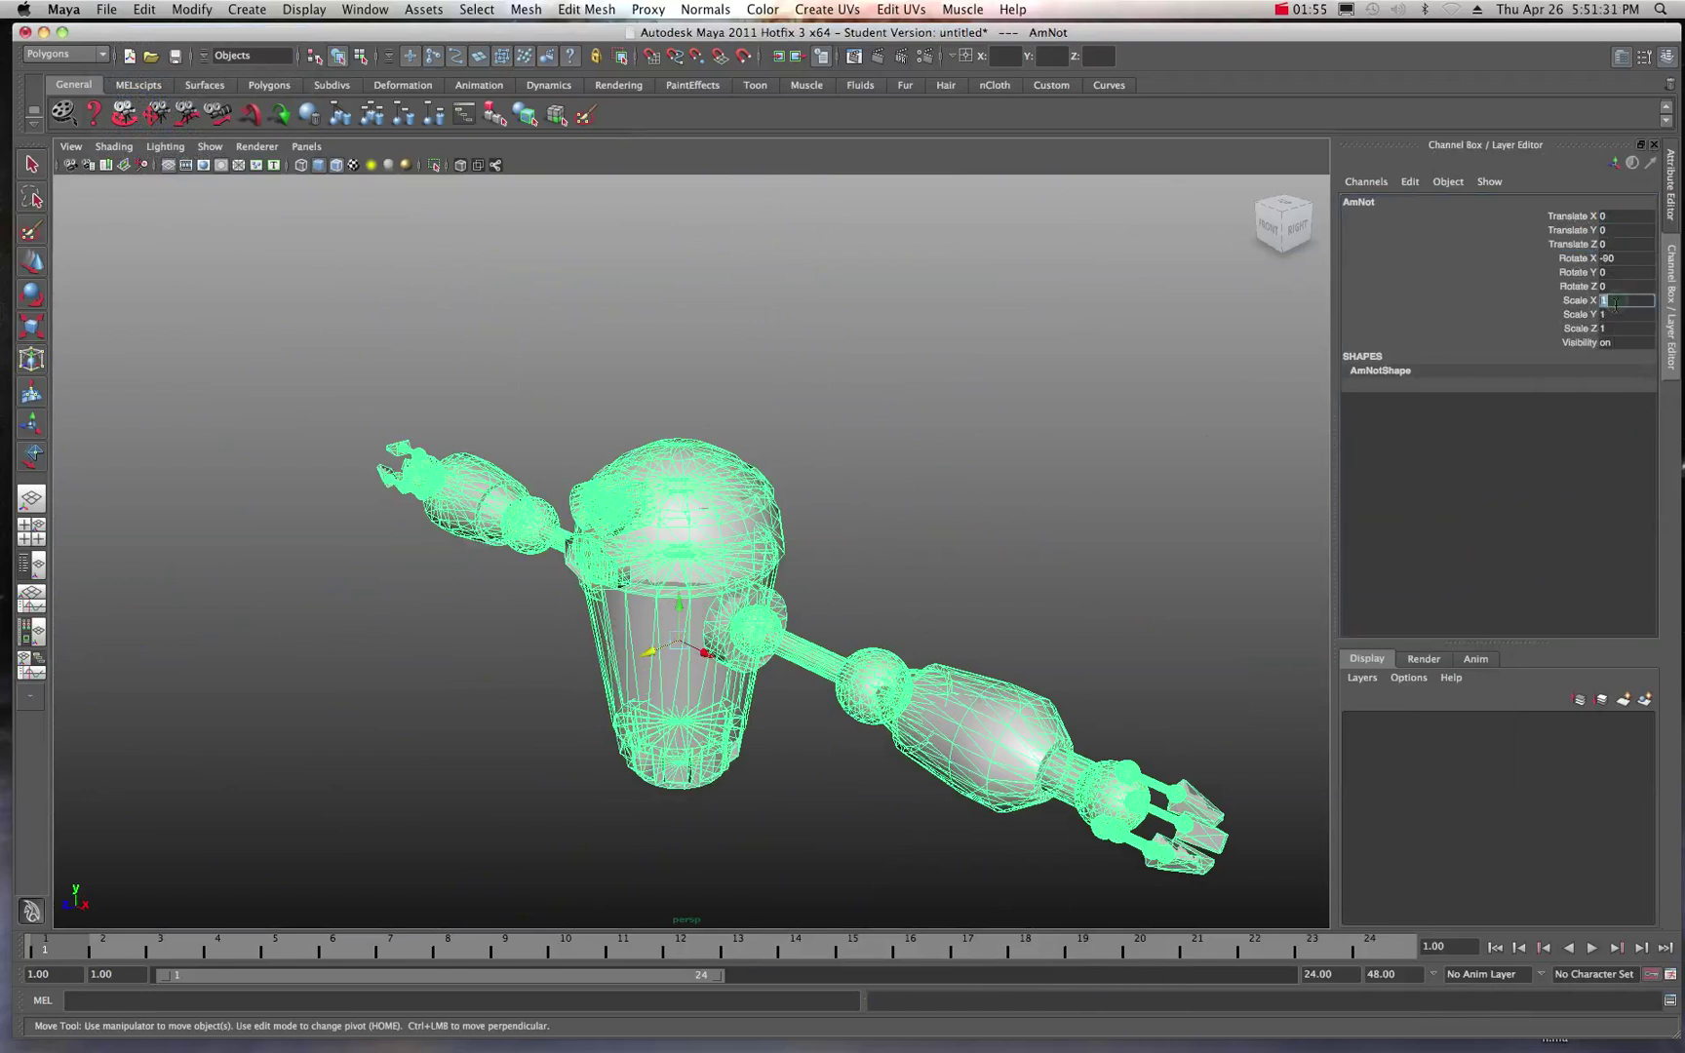
text(.5)
key(Return)
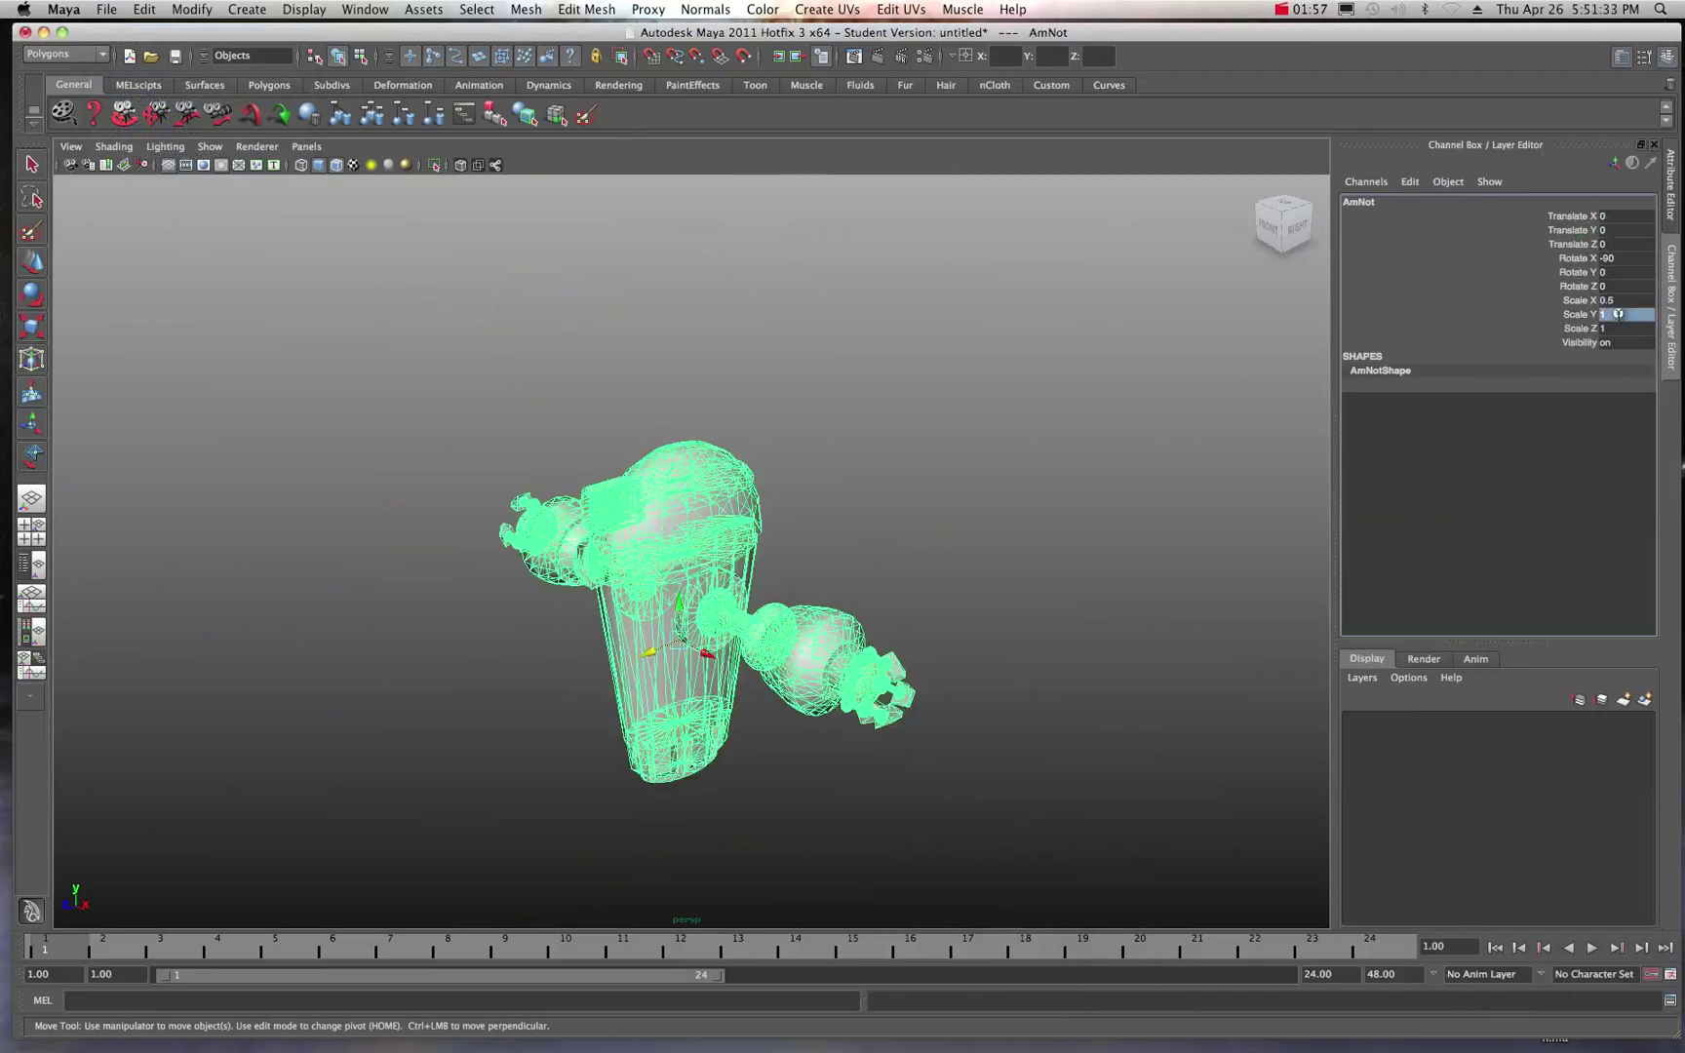
double_click(1618, 315)
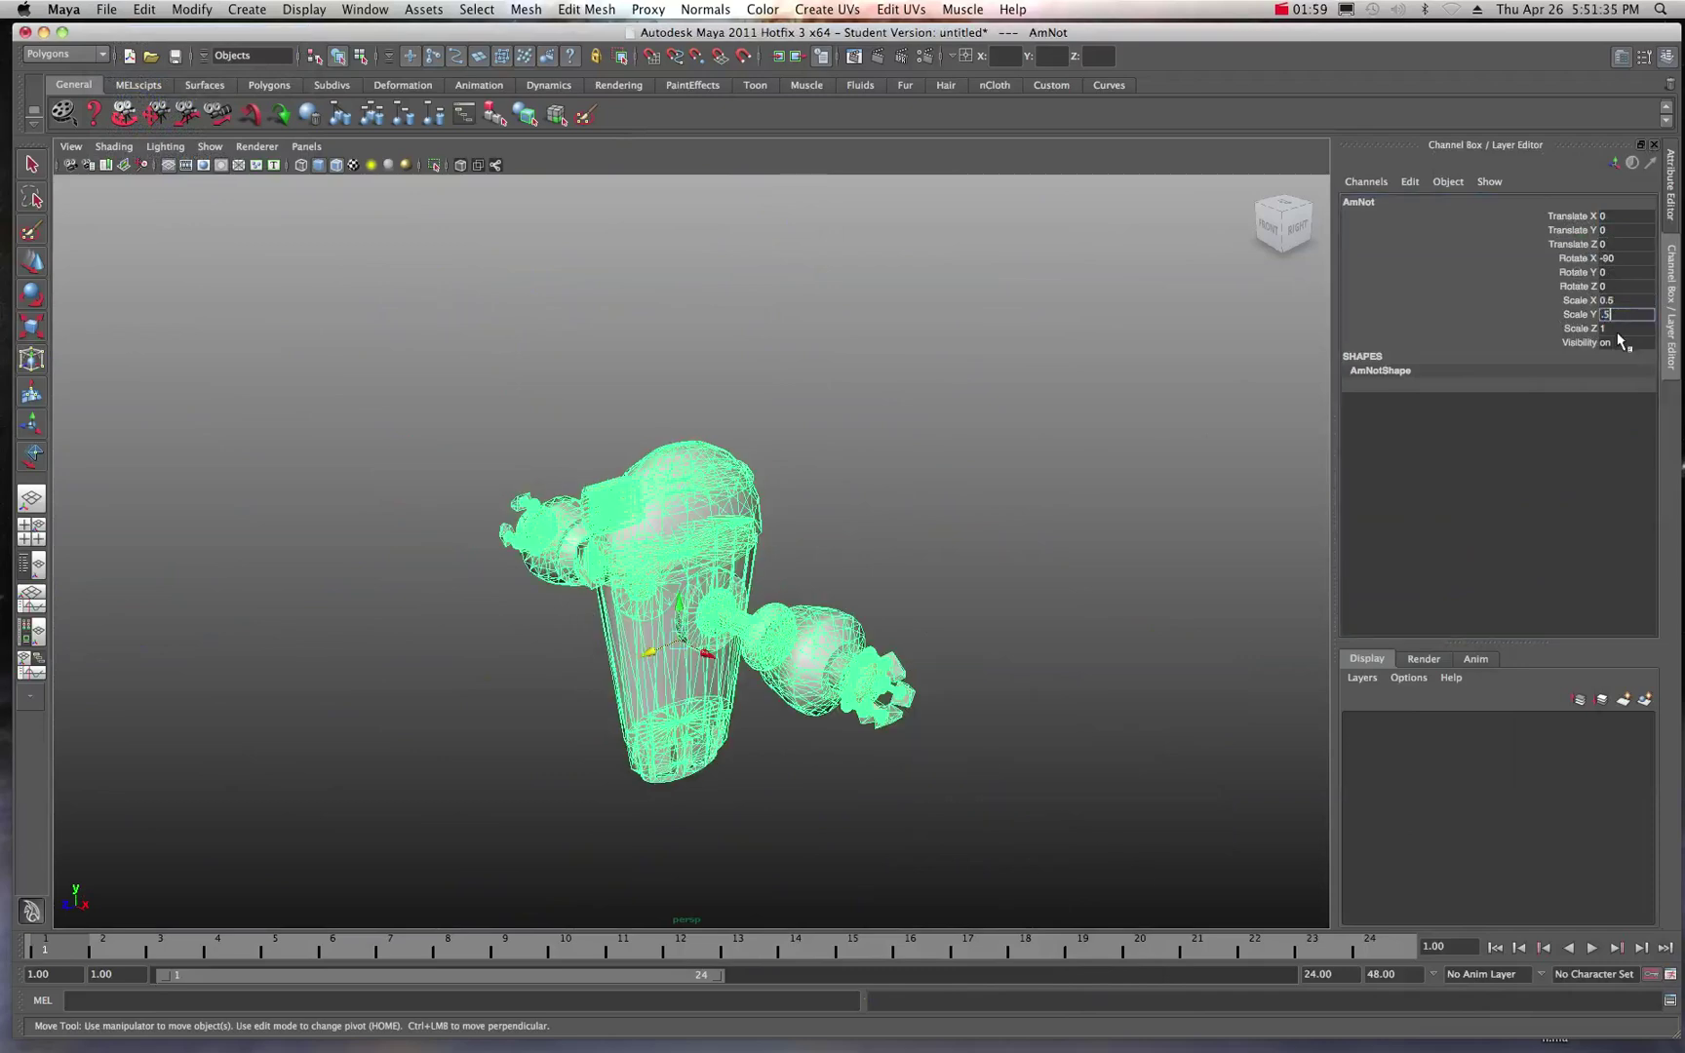
text(.5)
key(Return)
double_click(1611, 328)
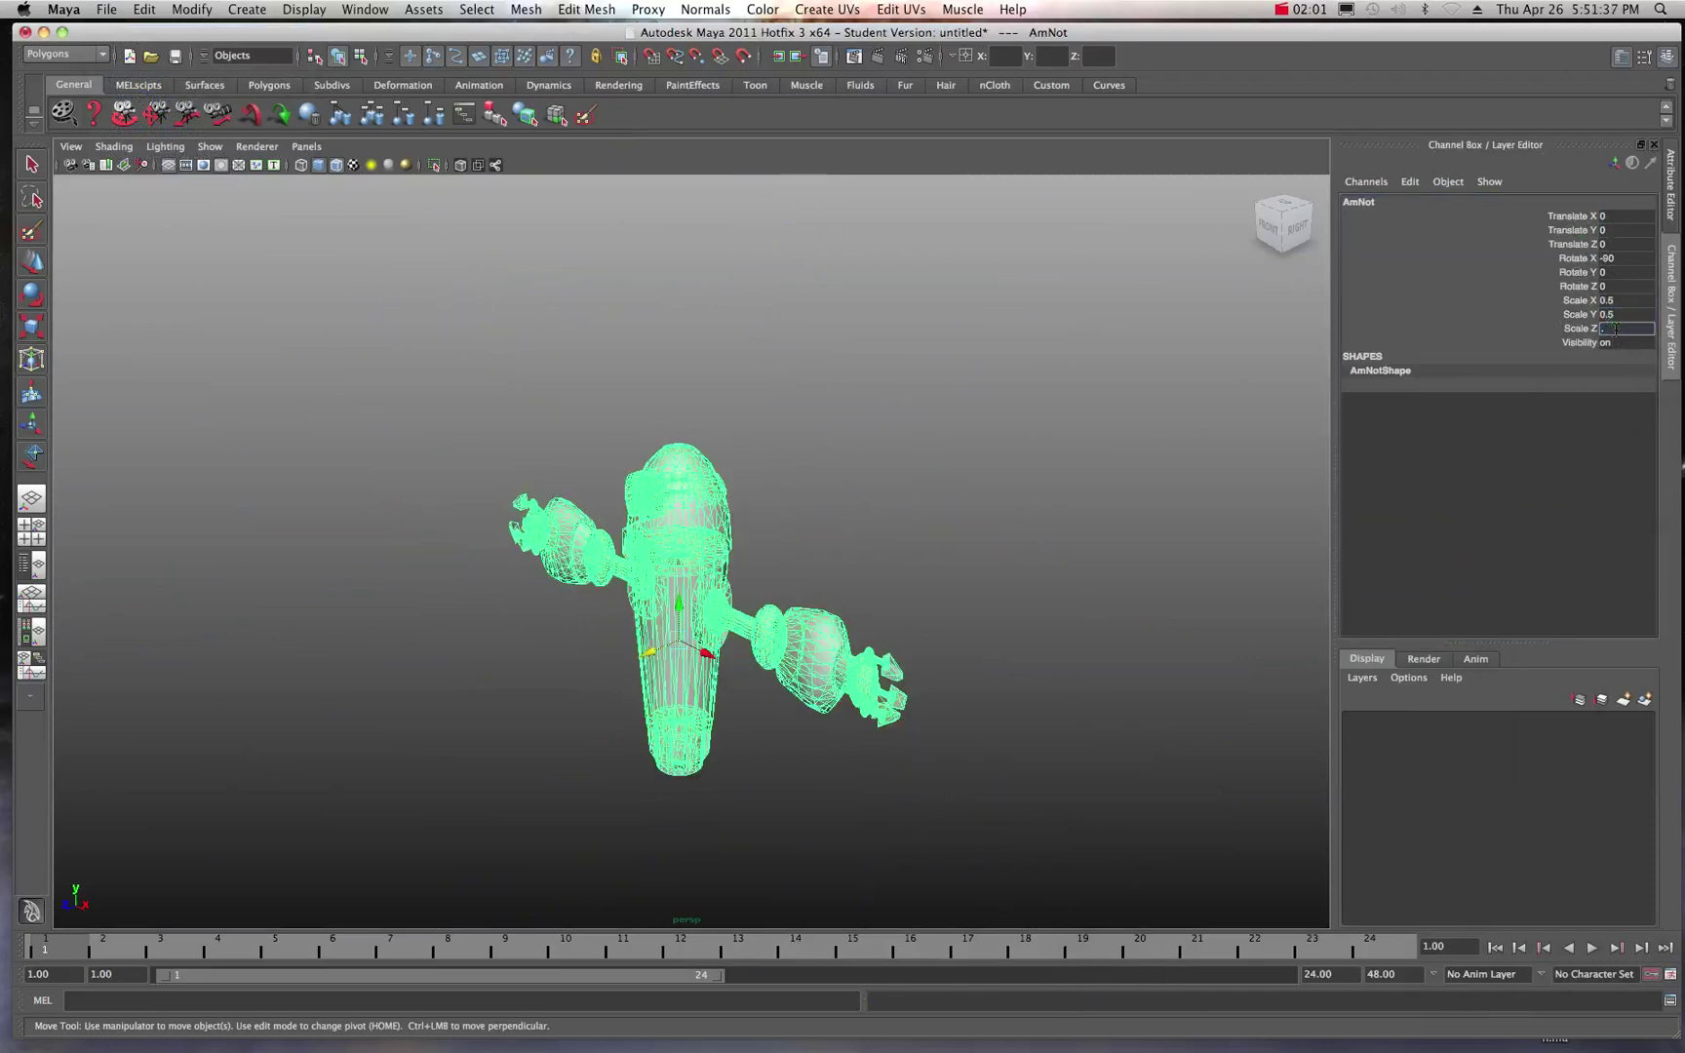
text(.5)
key(Return)
Step: Frame the robot and undo an accidental Scale Z stretch back to 0.5
key(r)
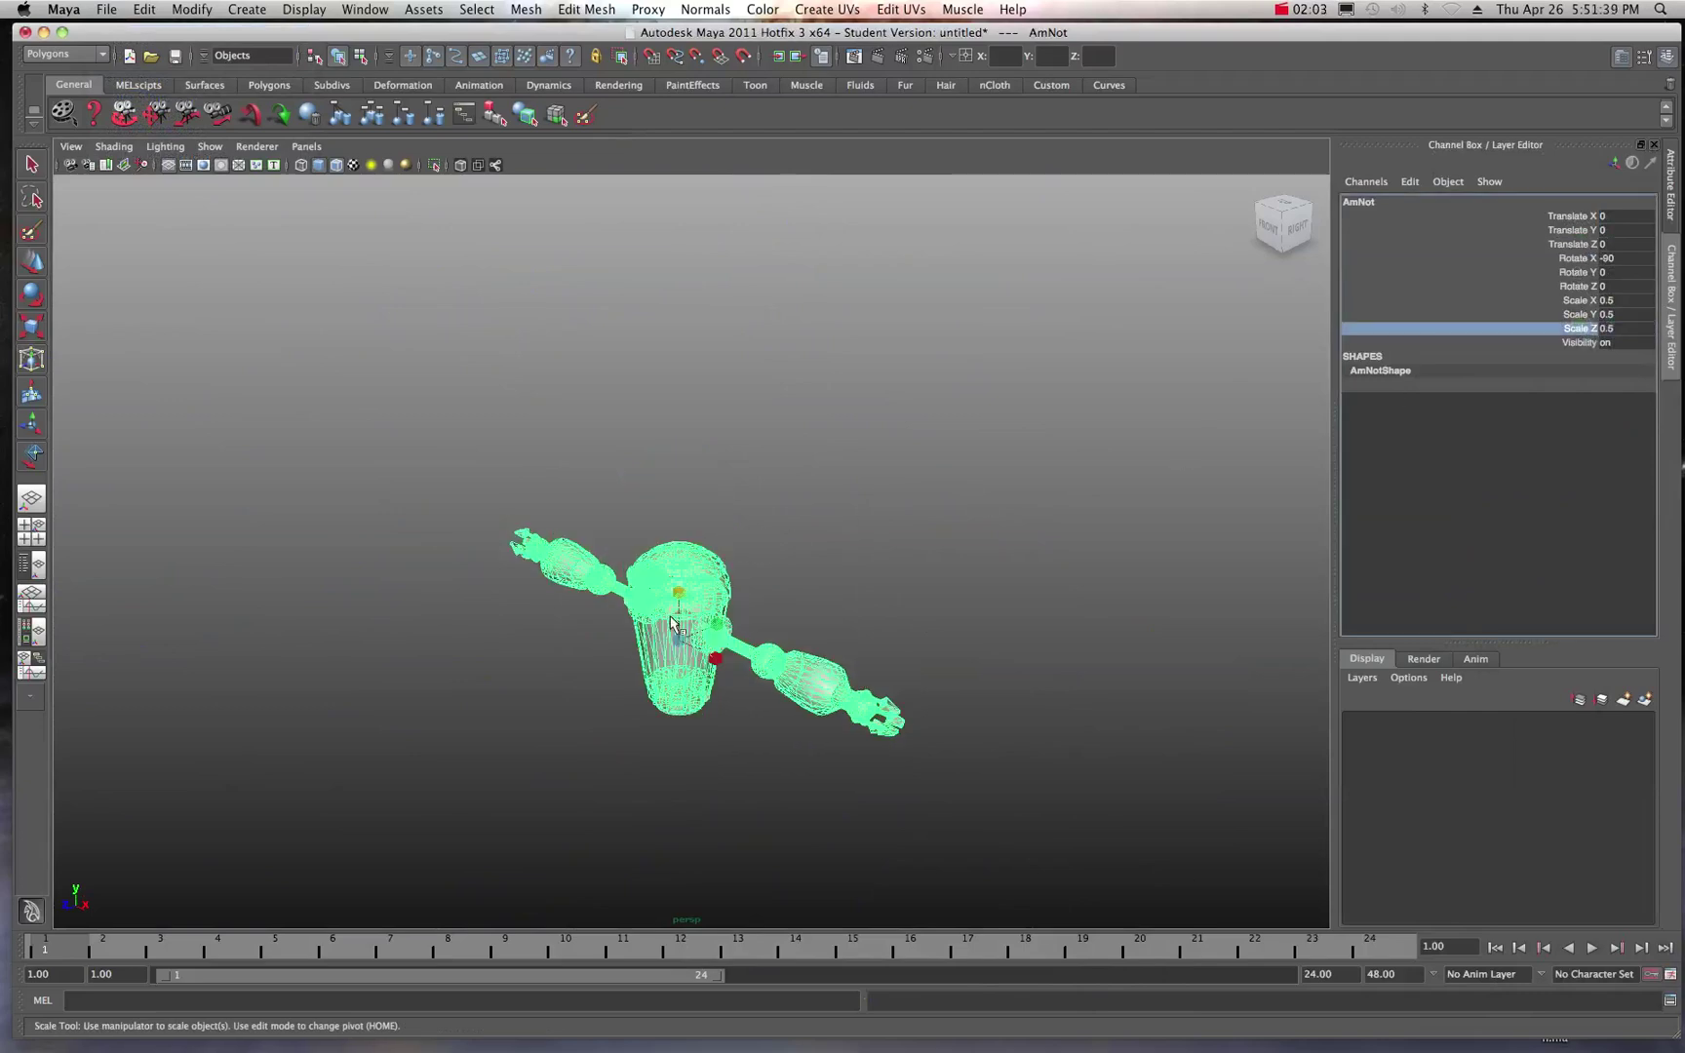
key(f)
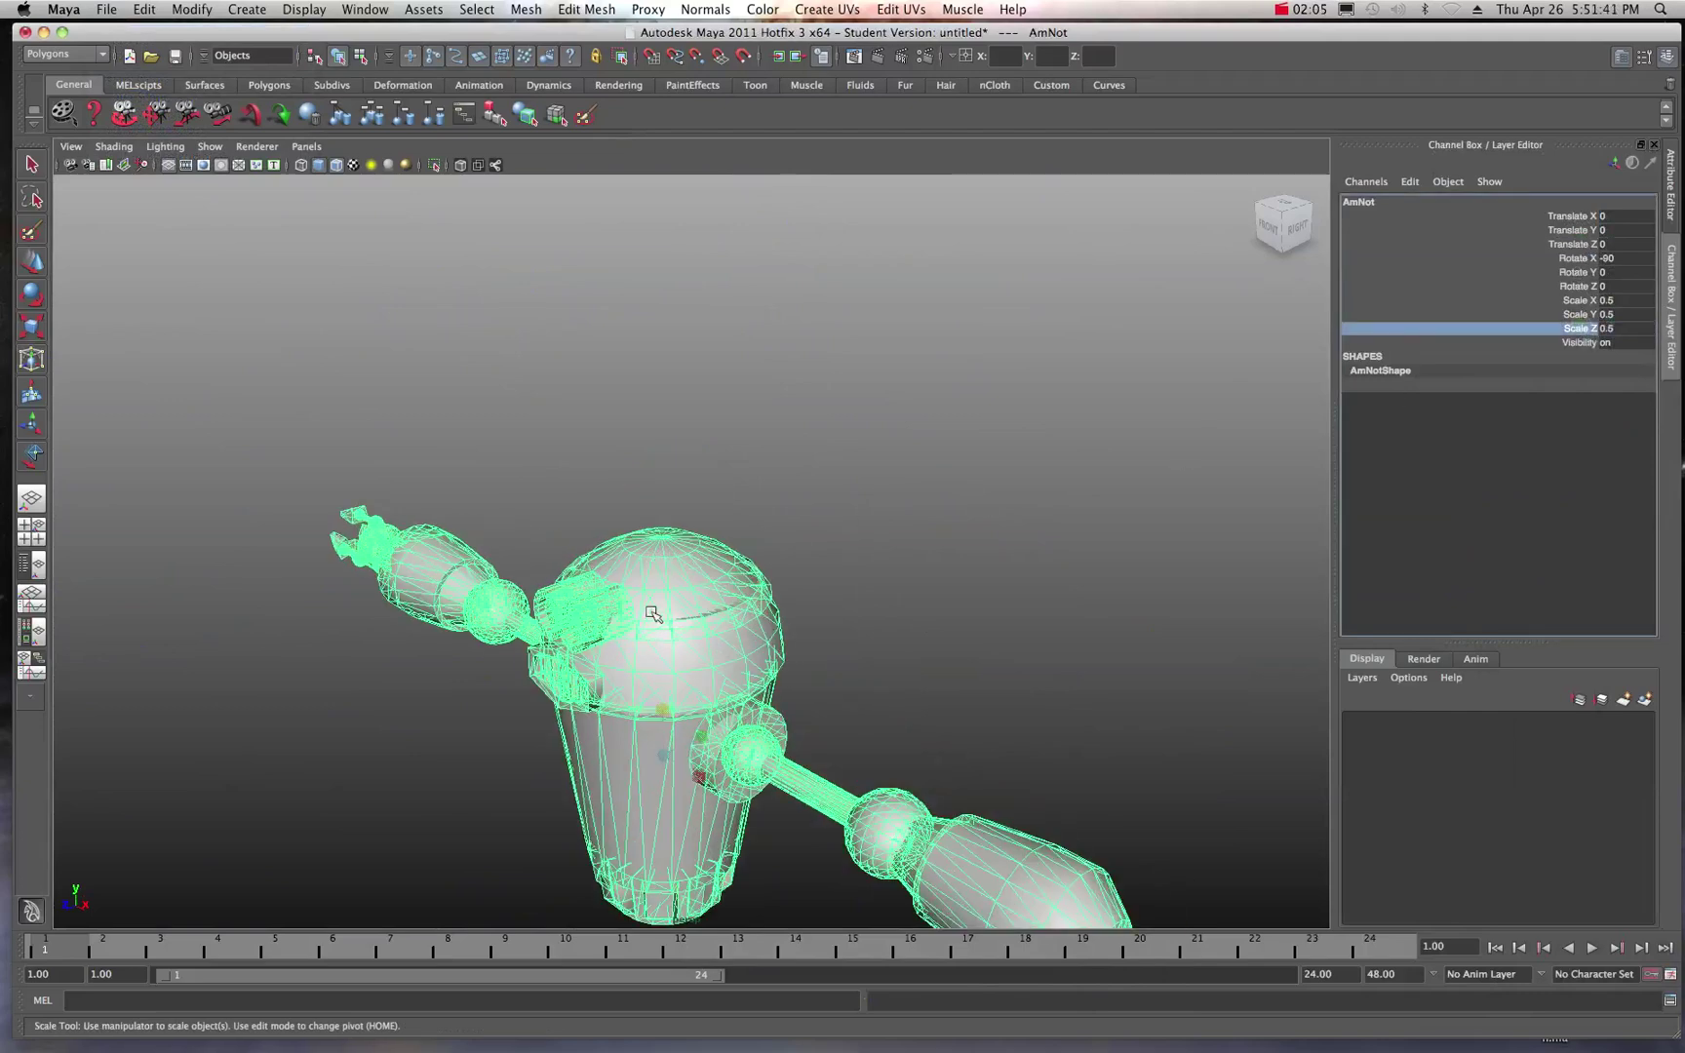
key(bracketleft)
key(bracketright)
drag(667, 711, 539, 610)
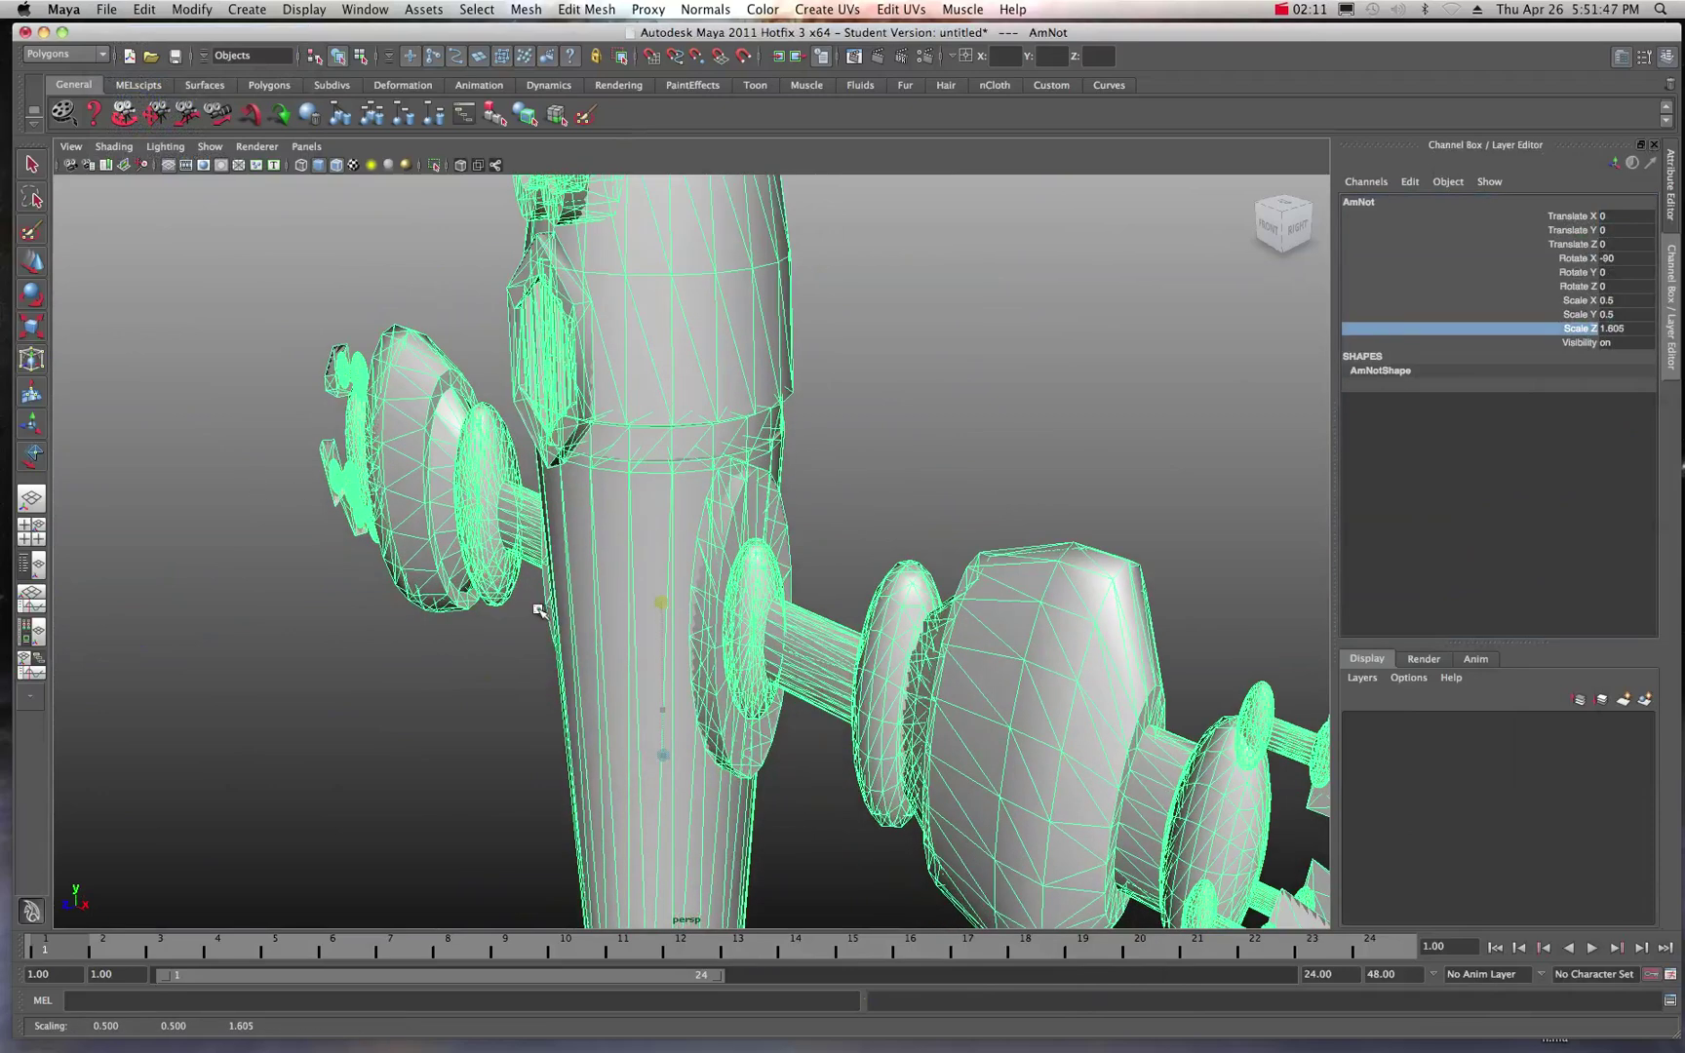
click(146, 10)
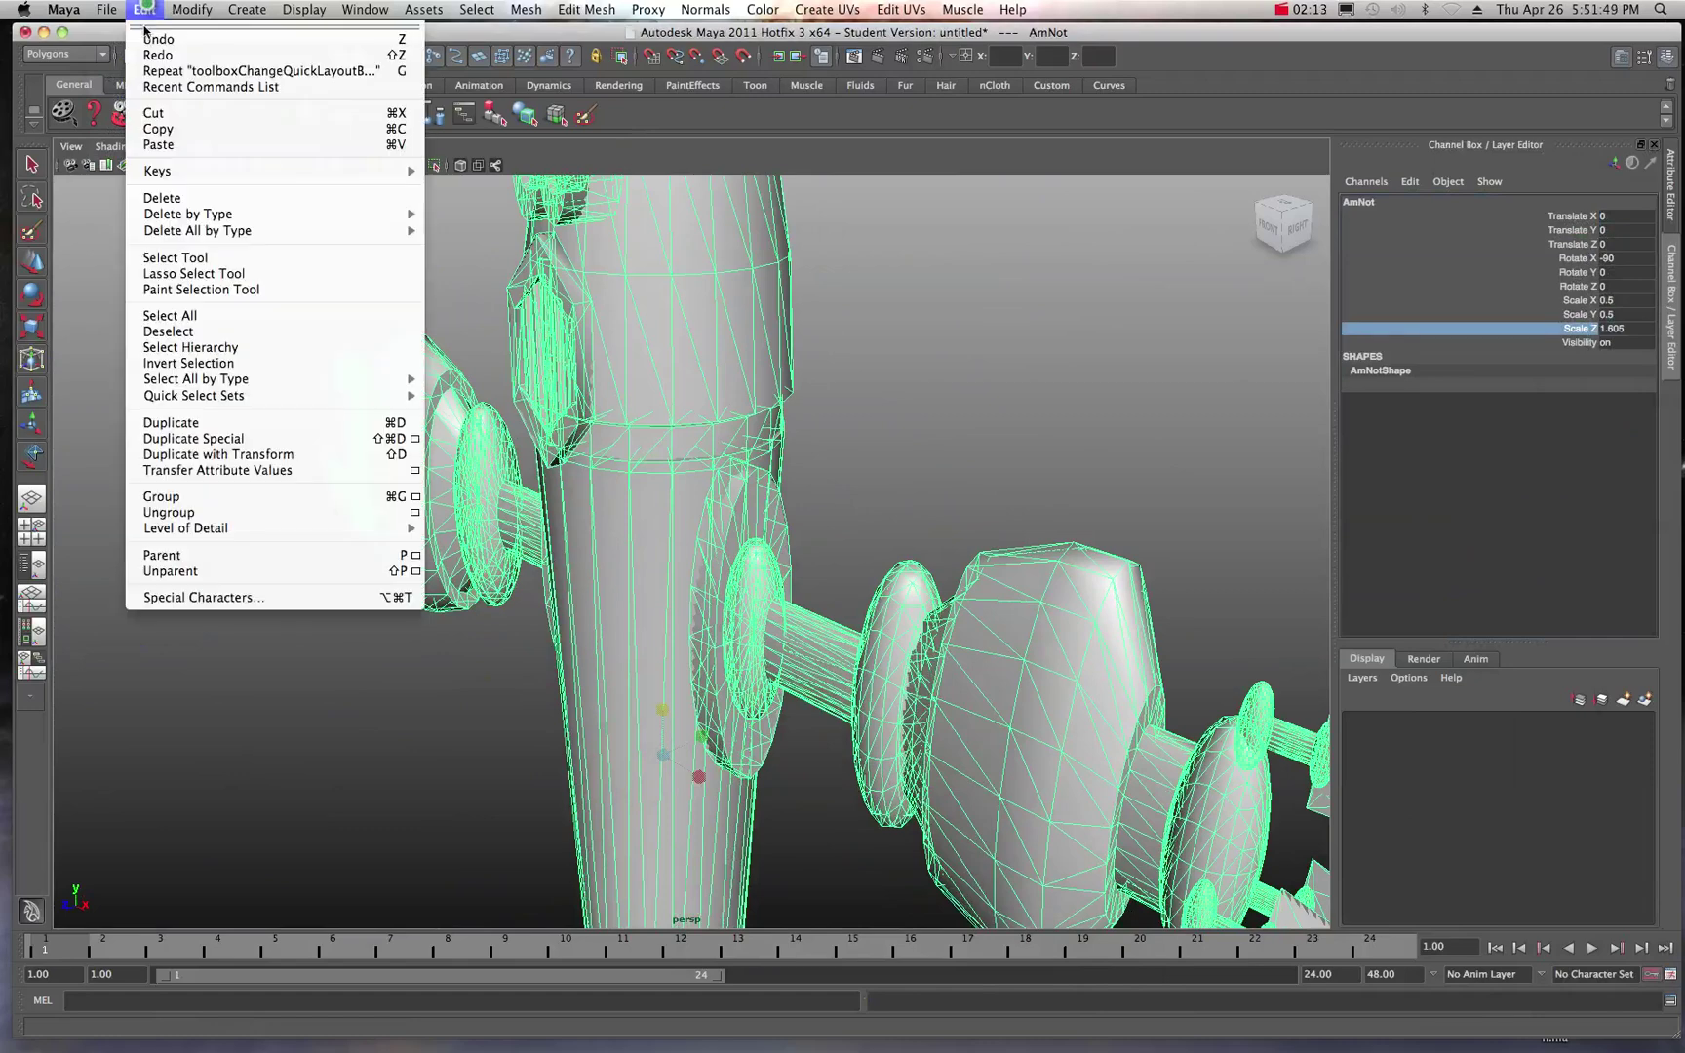
click(148, 37)
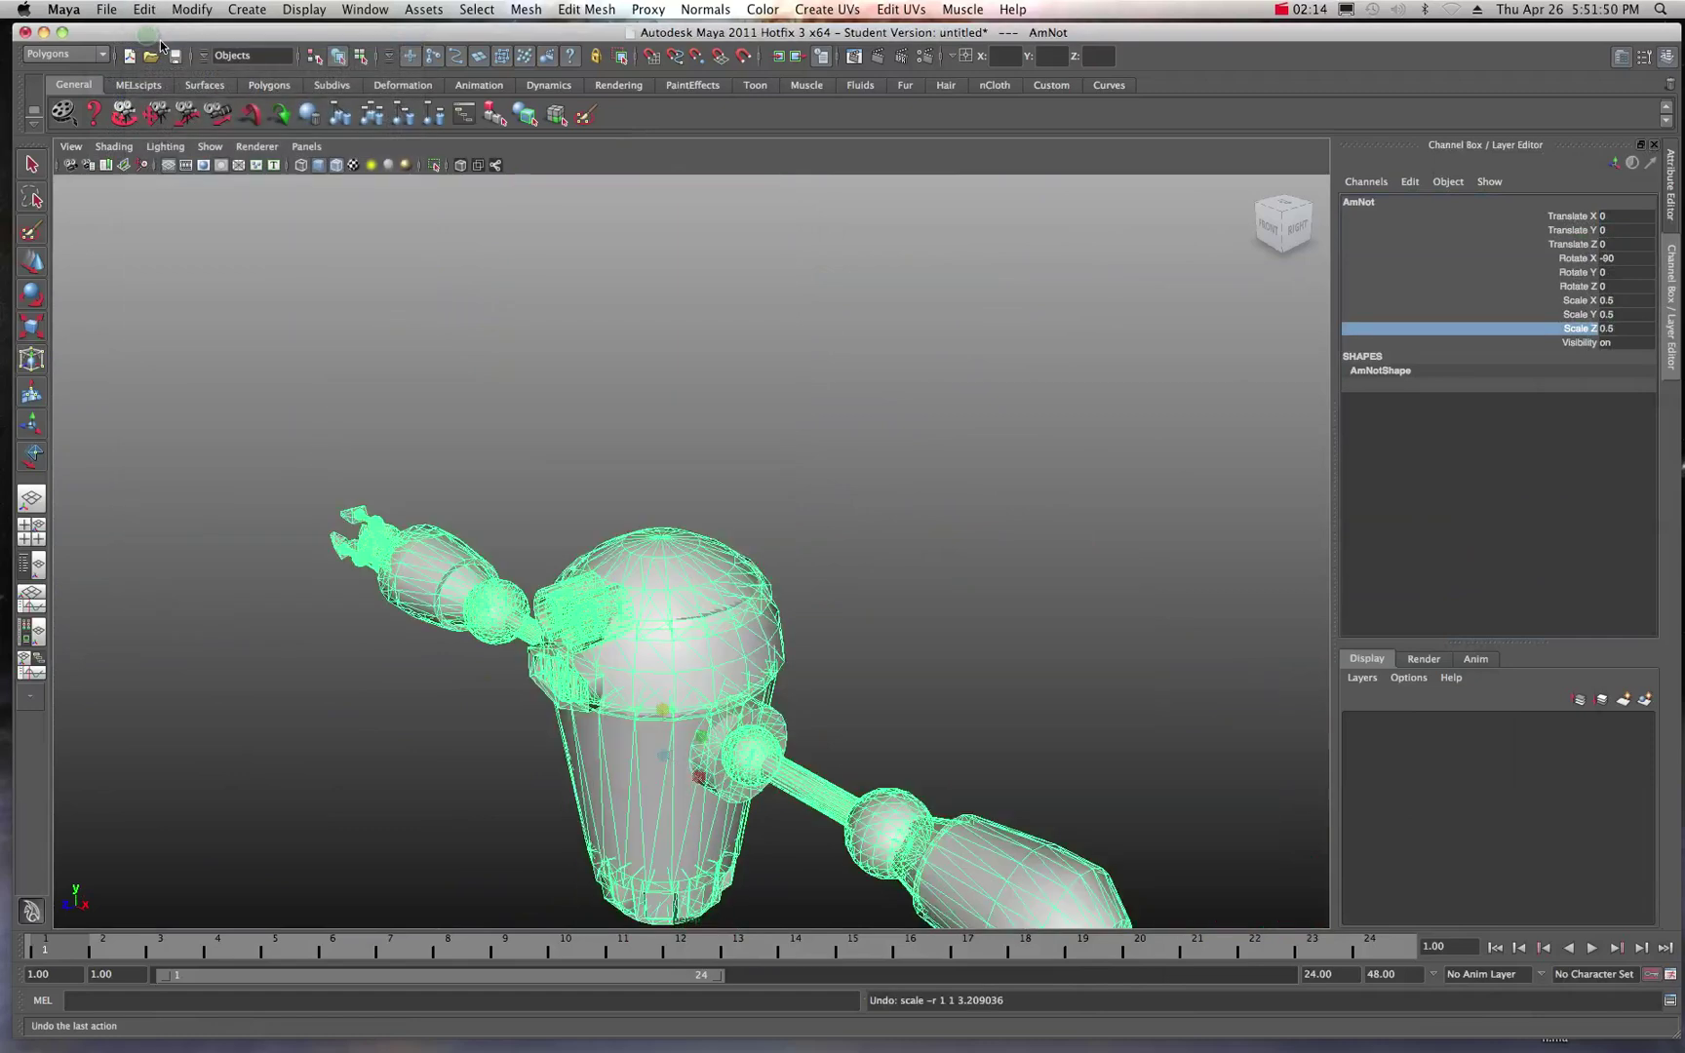
click(1546, 344)
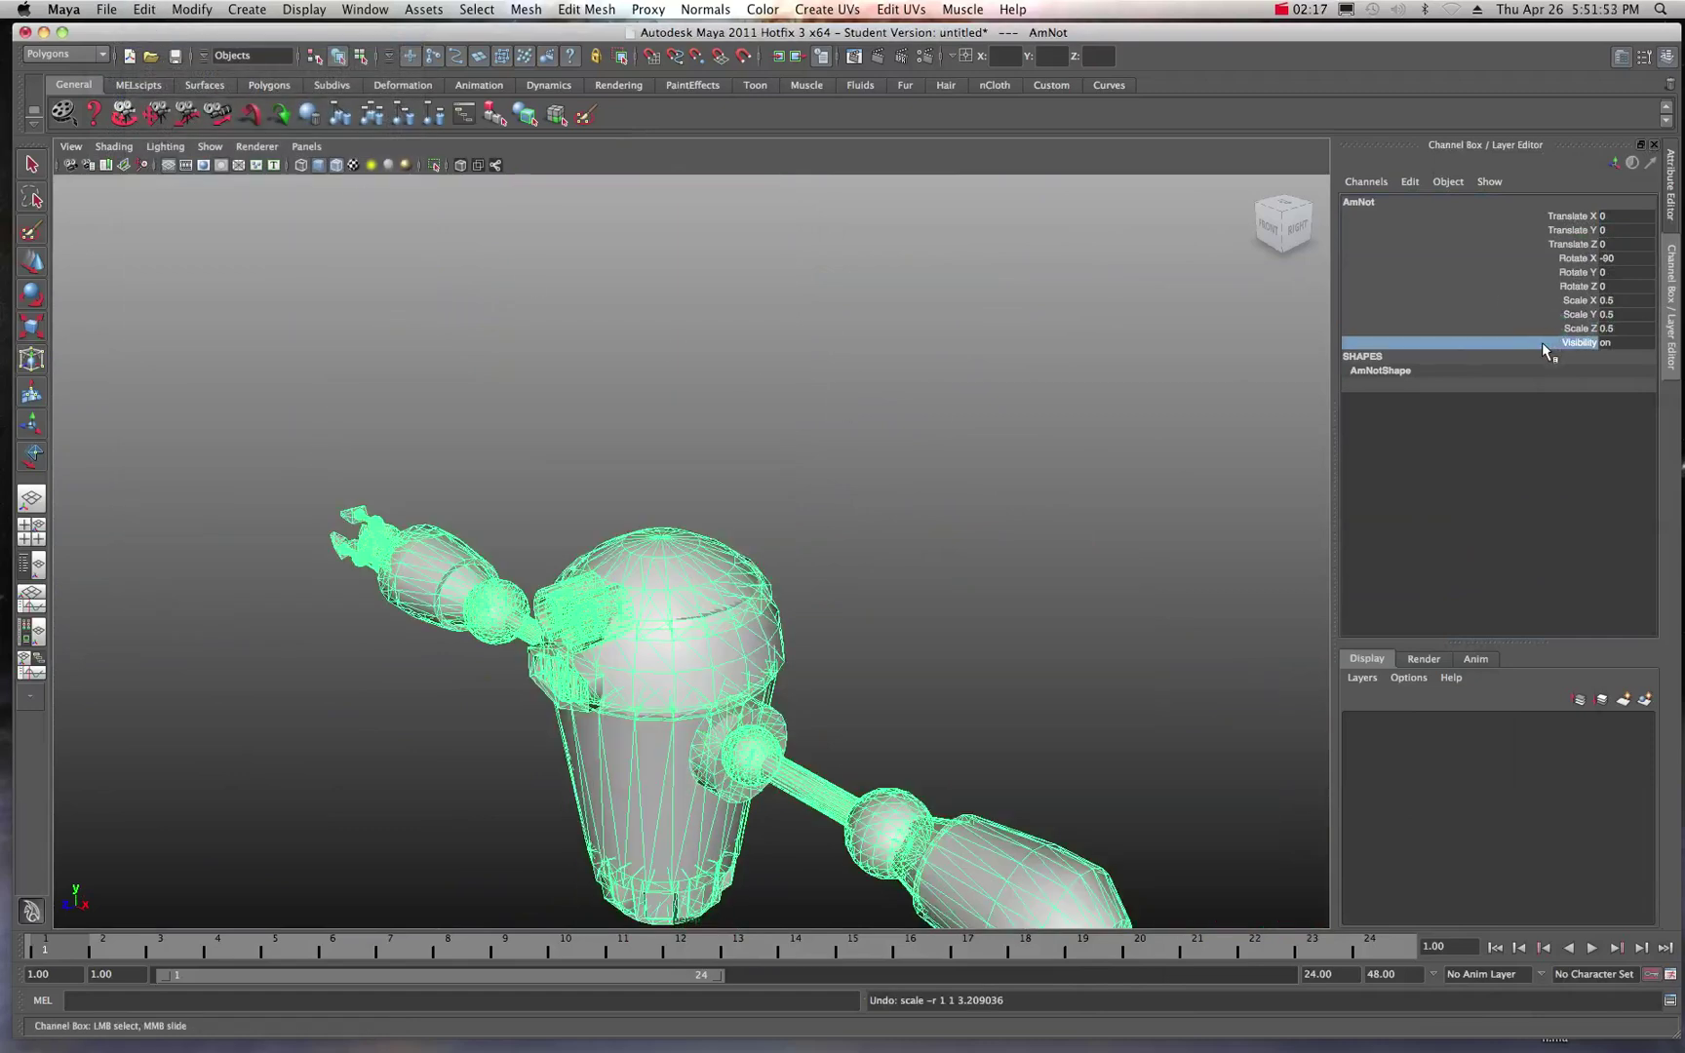
Step: Select AmNot and scale it down uniformly through 0.175 and 0.076 to 0.033
click(648, 440)
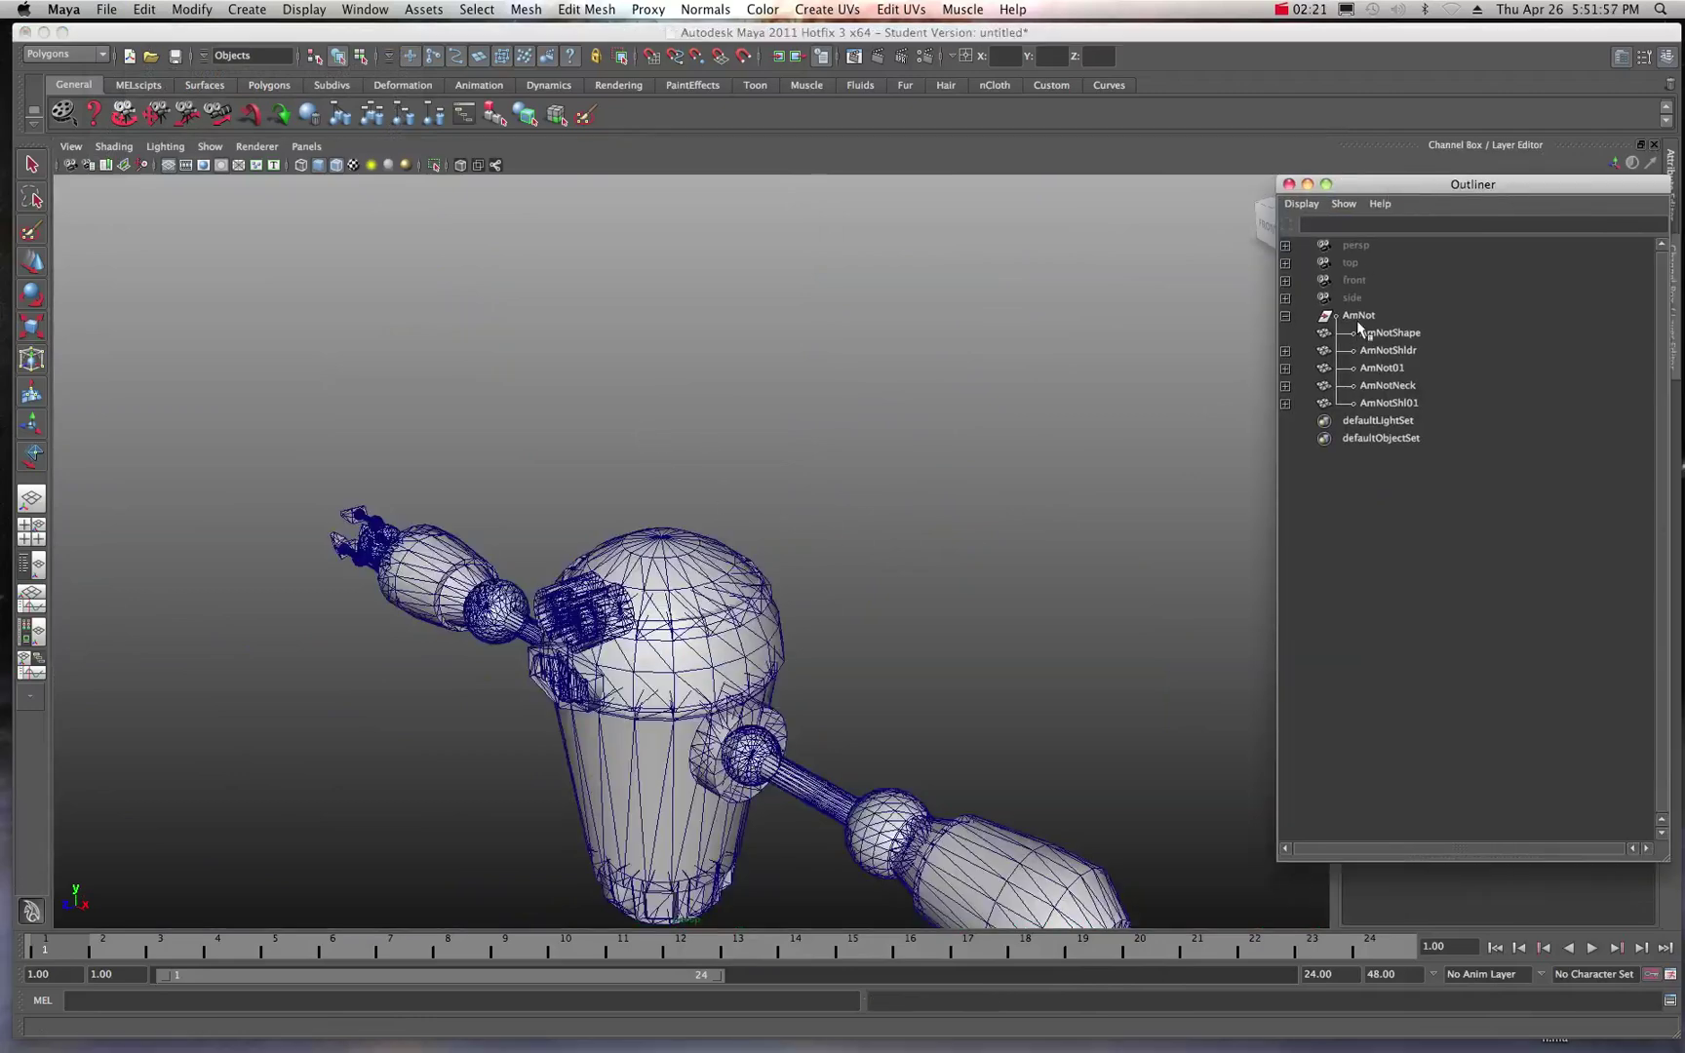
click(1357, 316)
click(31, 327)
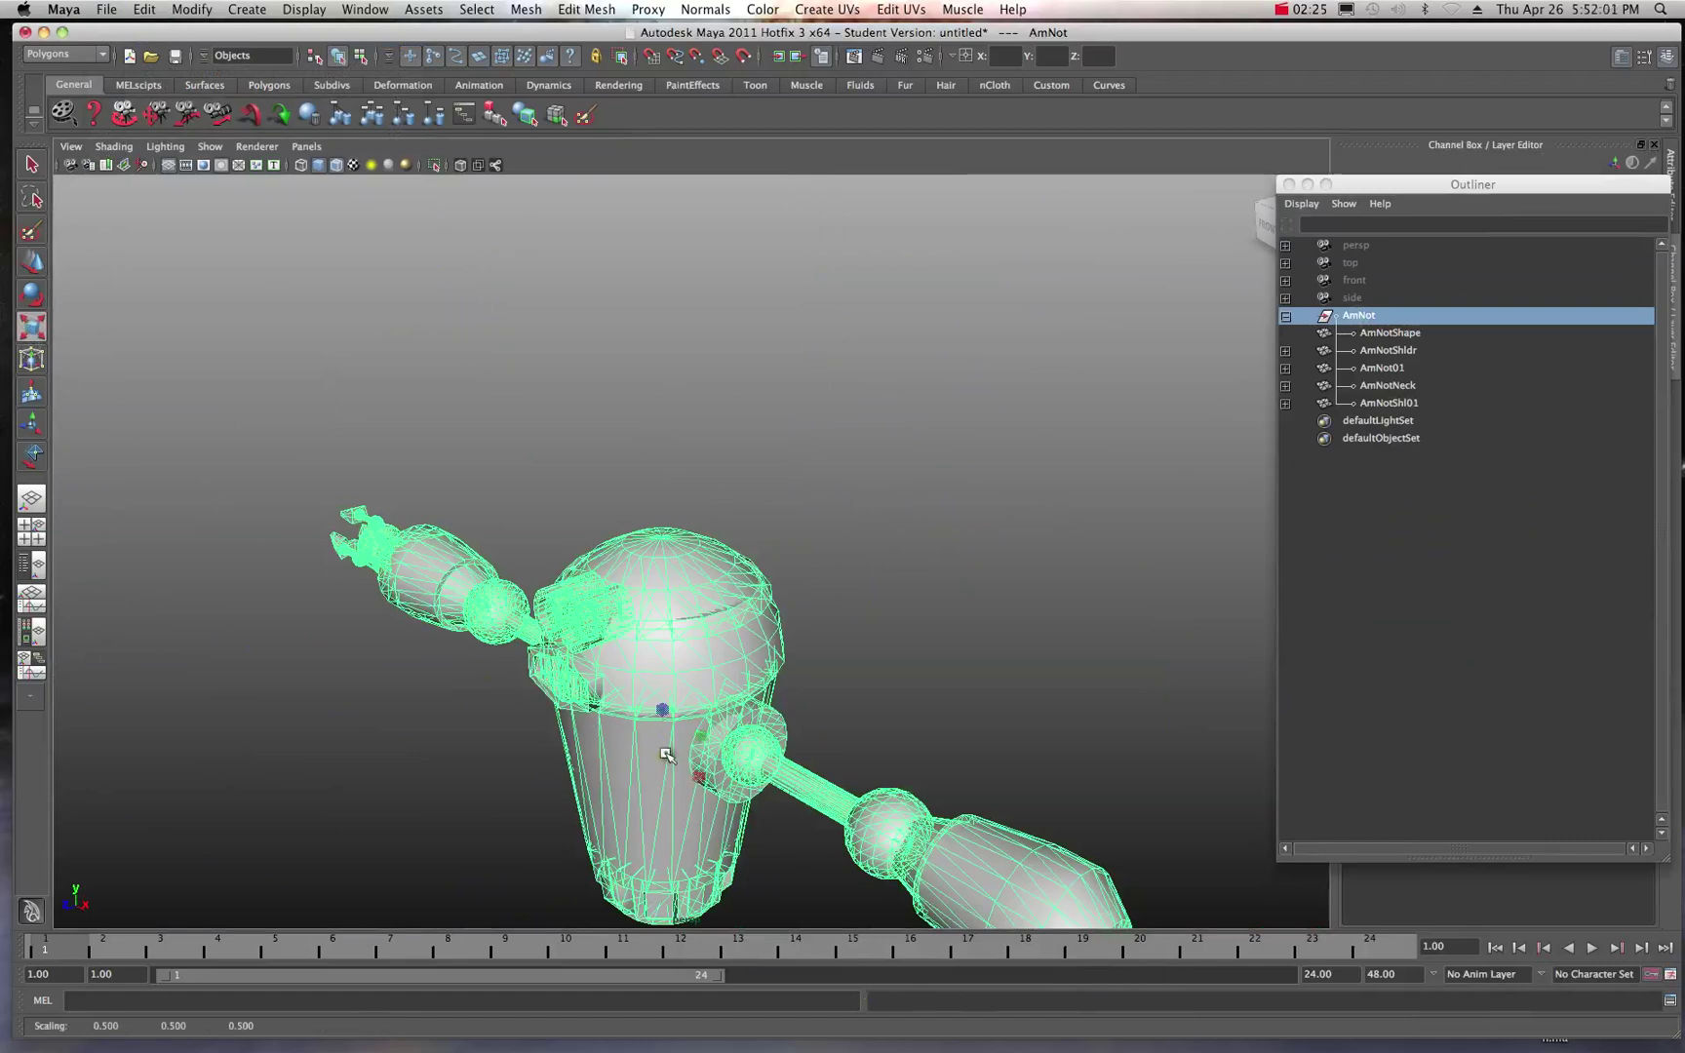
drag(669, 752, 225, 535)
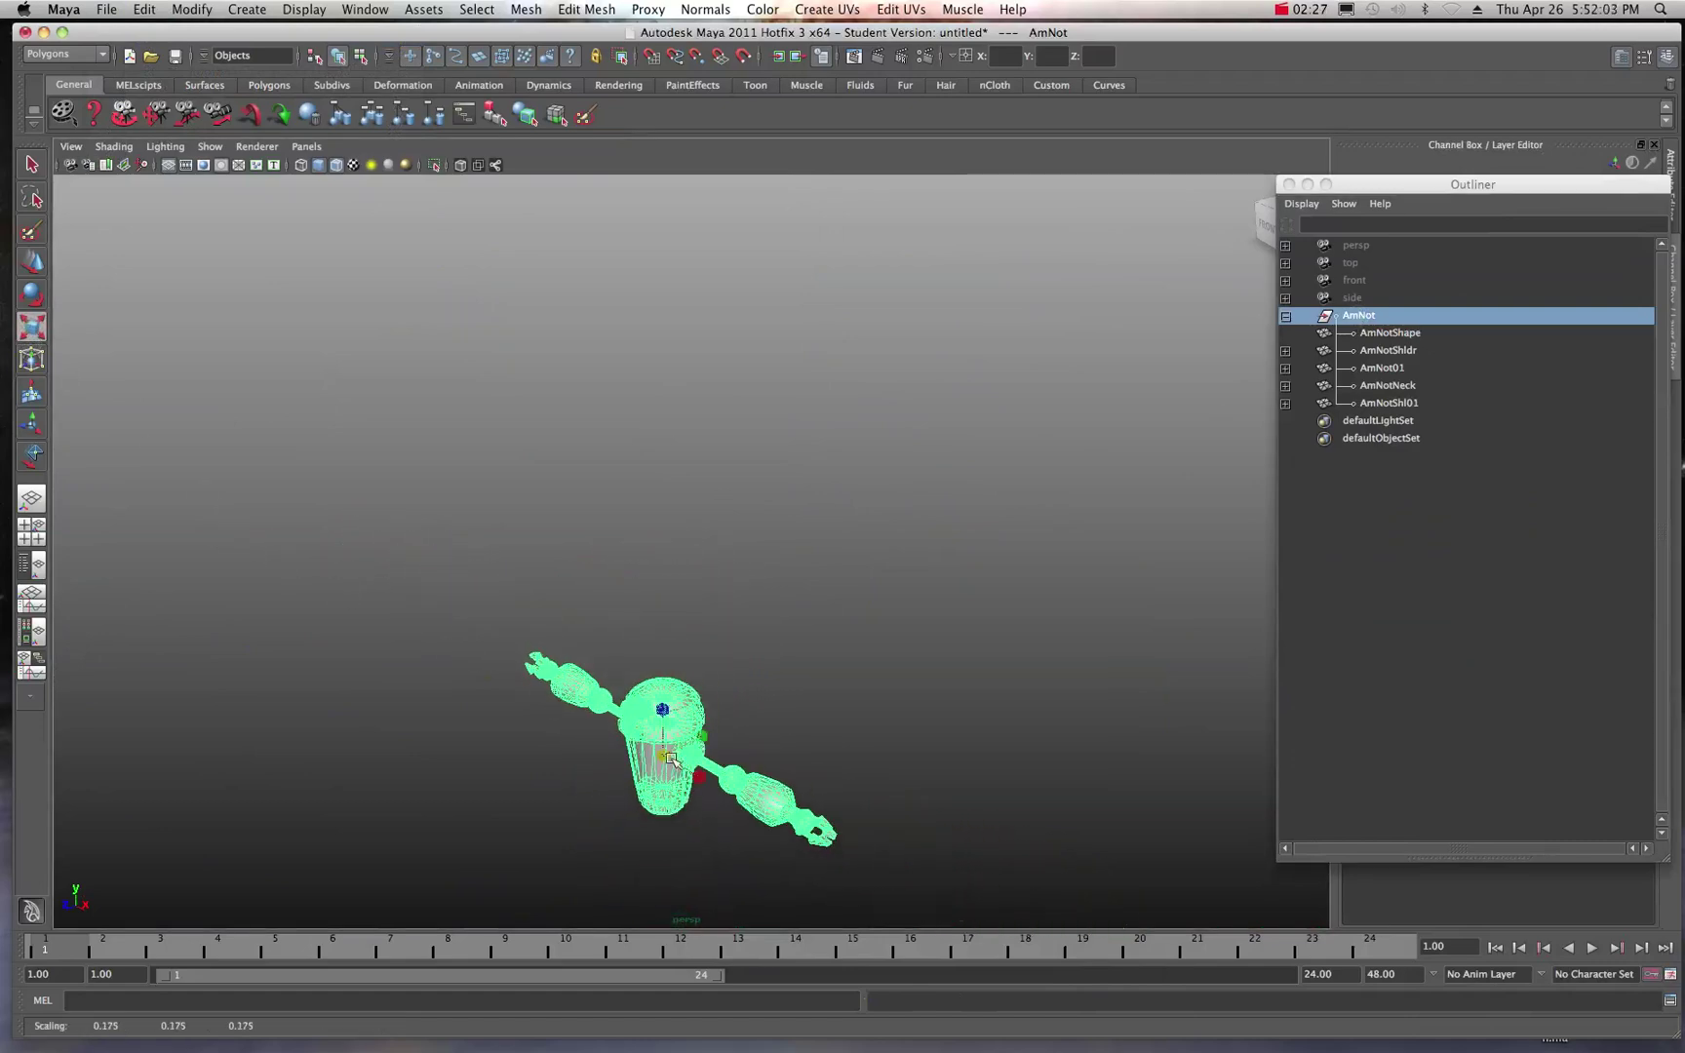
drag(669, 757, 527, 700)
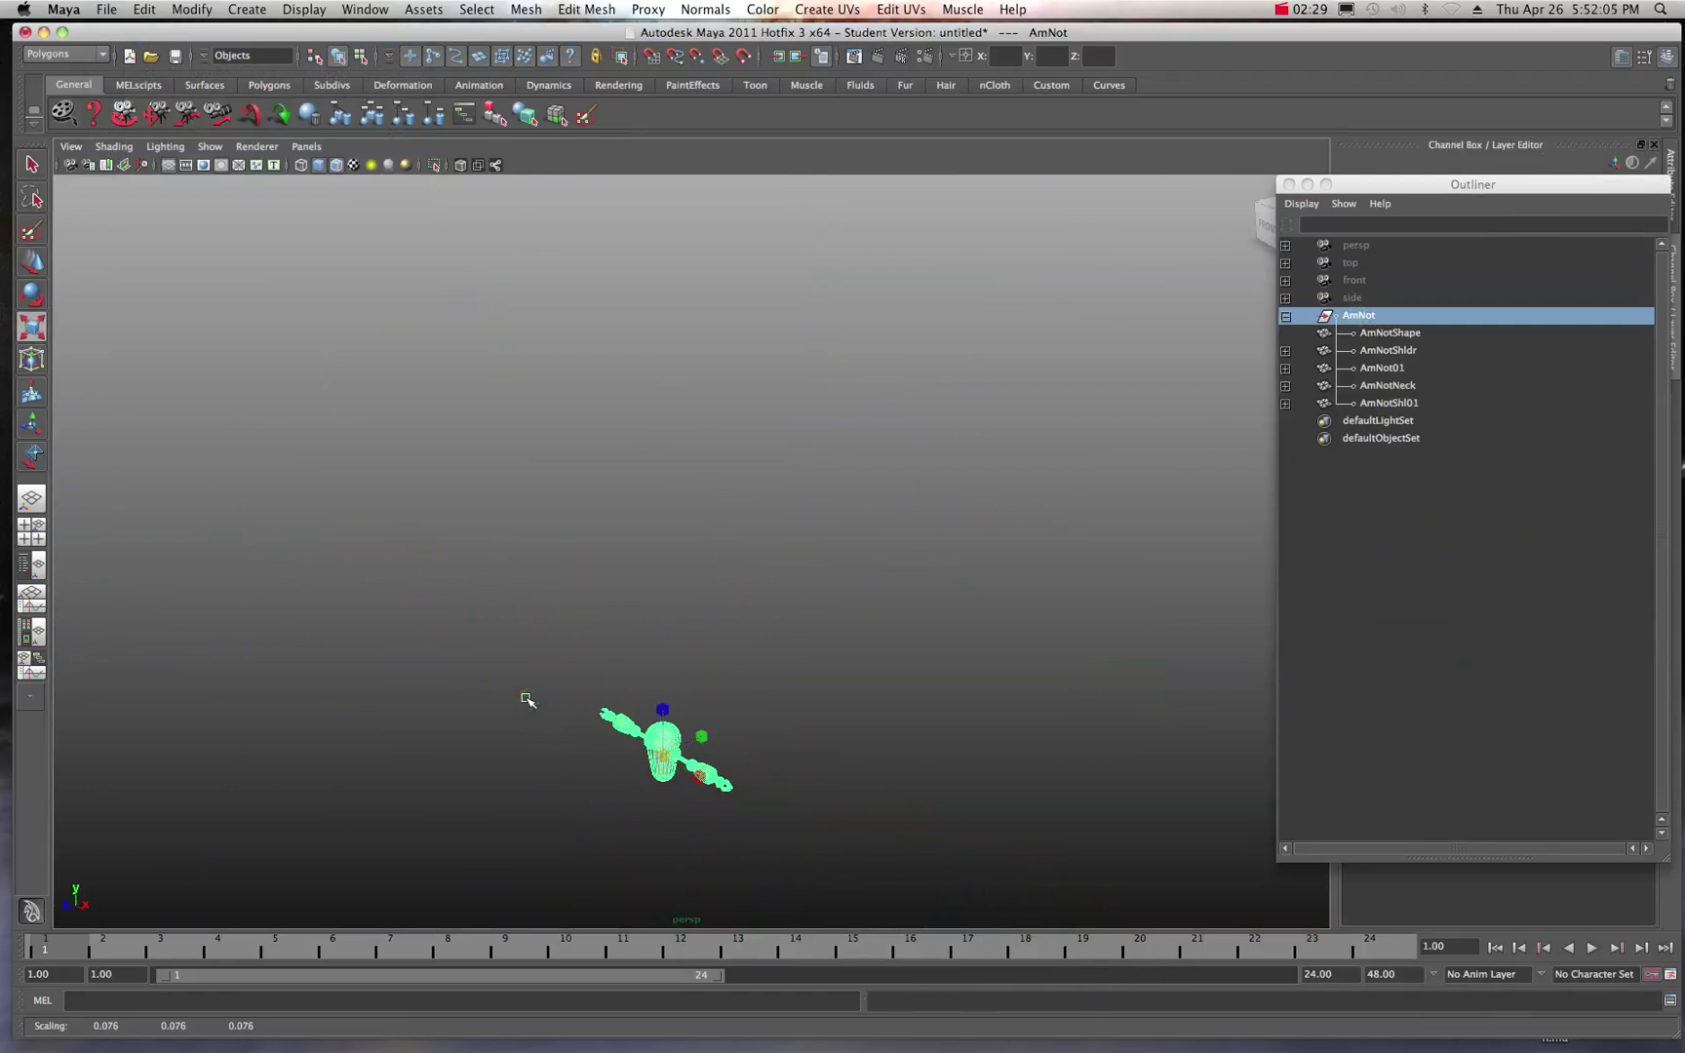
key(f)
drag(693, 569, 452, 472)
key(f)
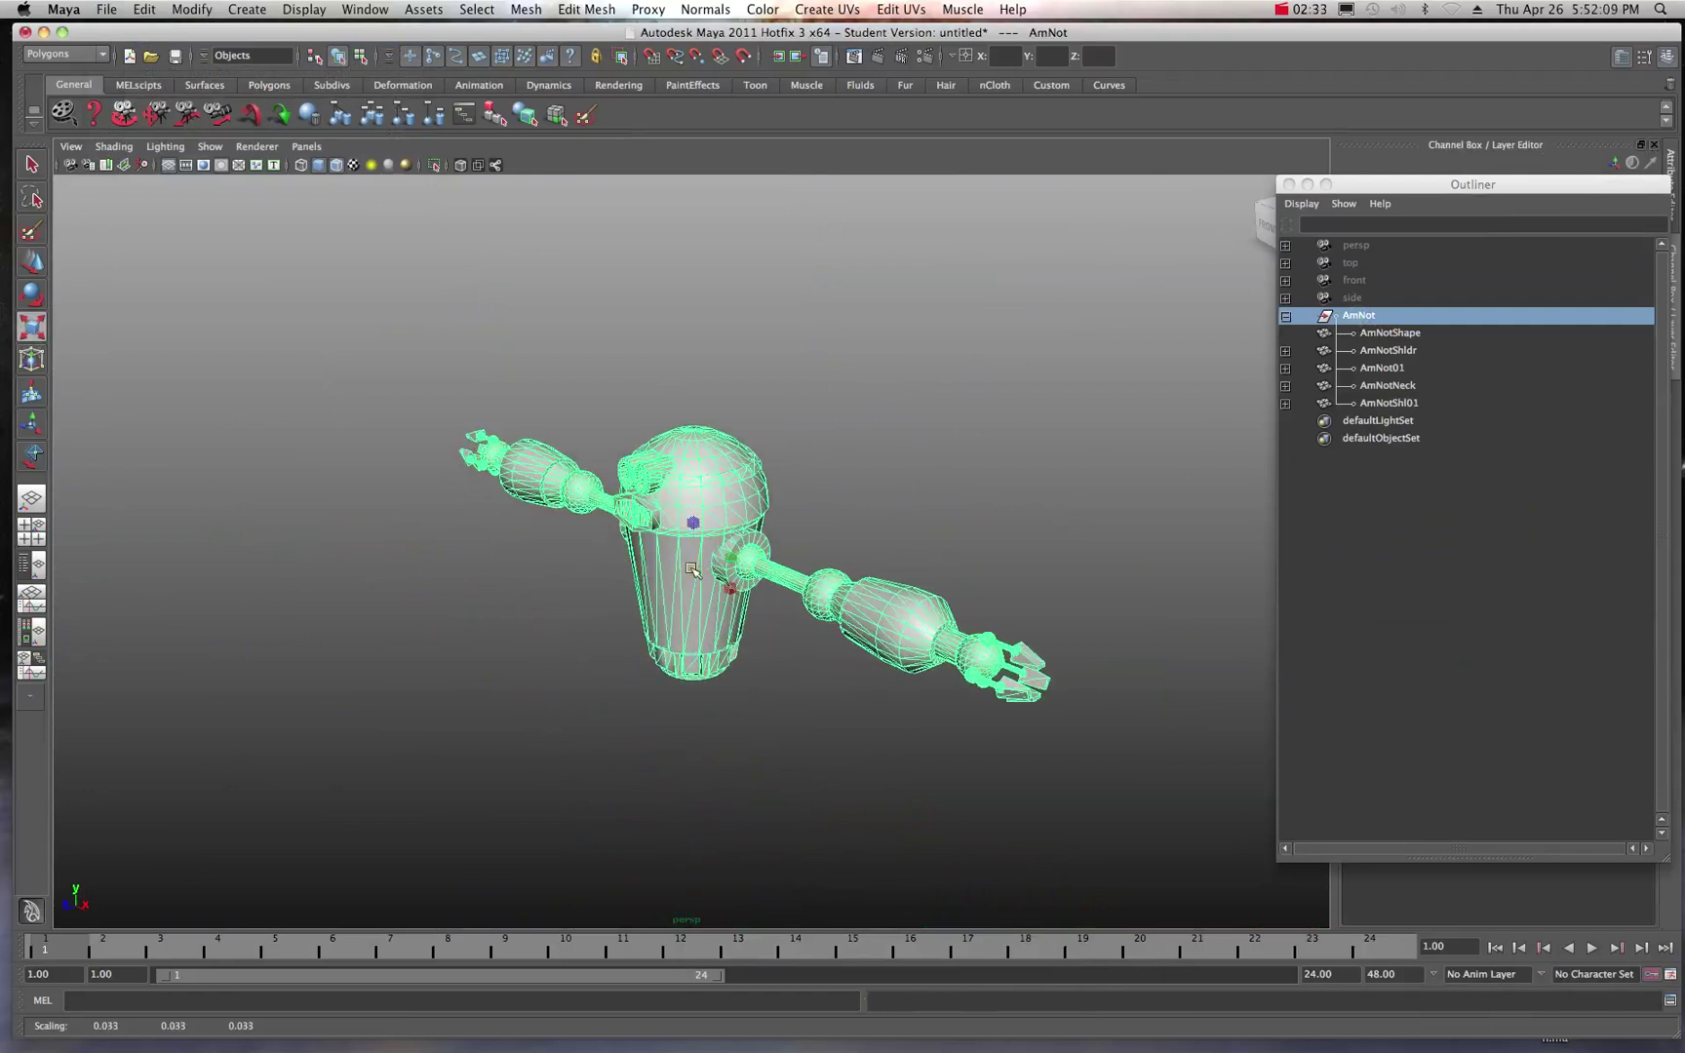
Step: Keep shrinking the robot uniformly through 0.012 and 0.002 to about 0.001 scale
drag(694, 561, 335, 399)
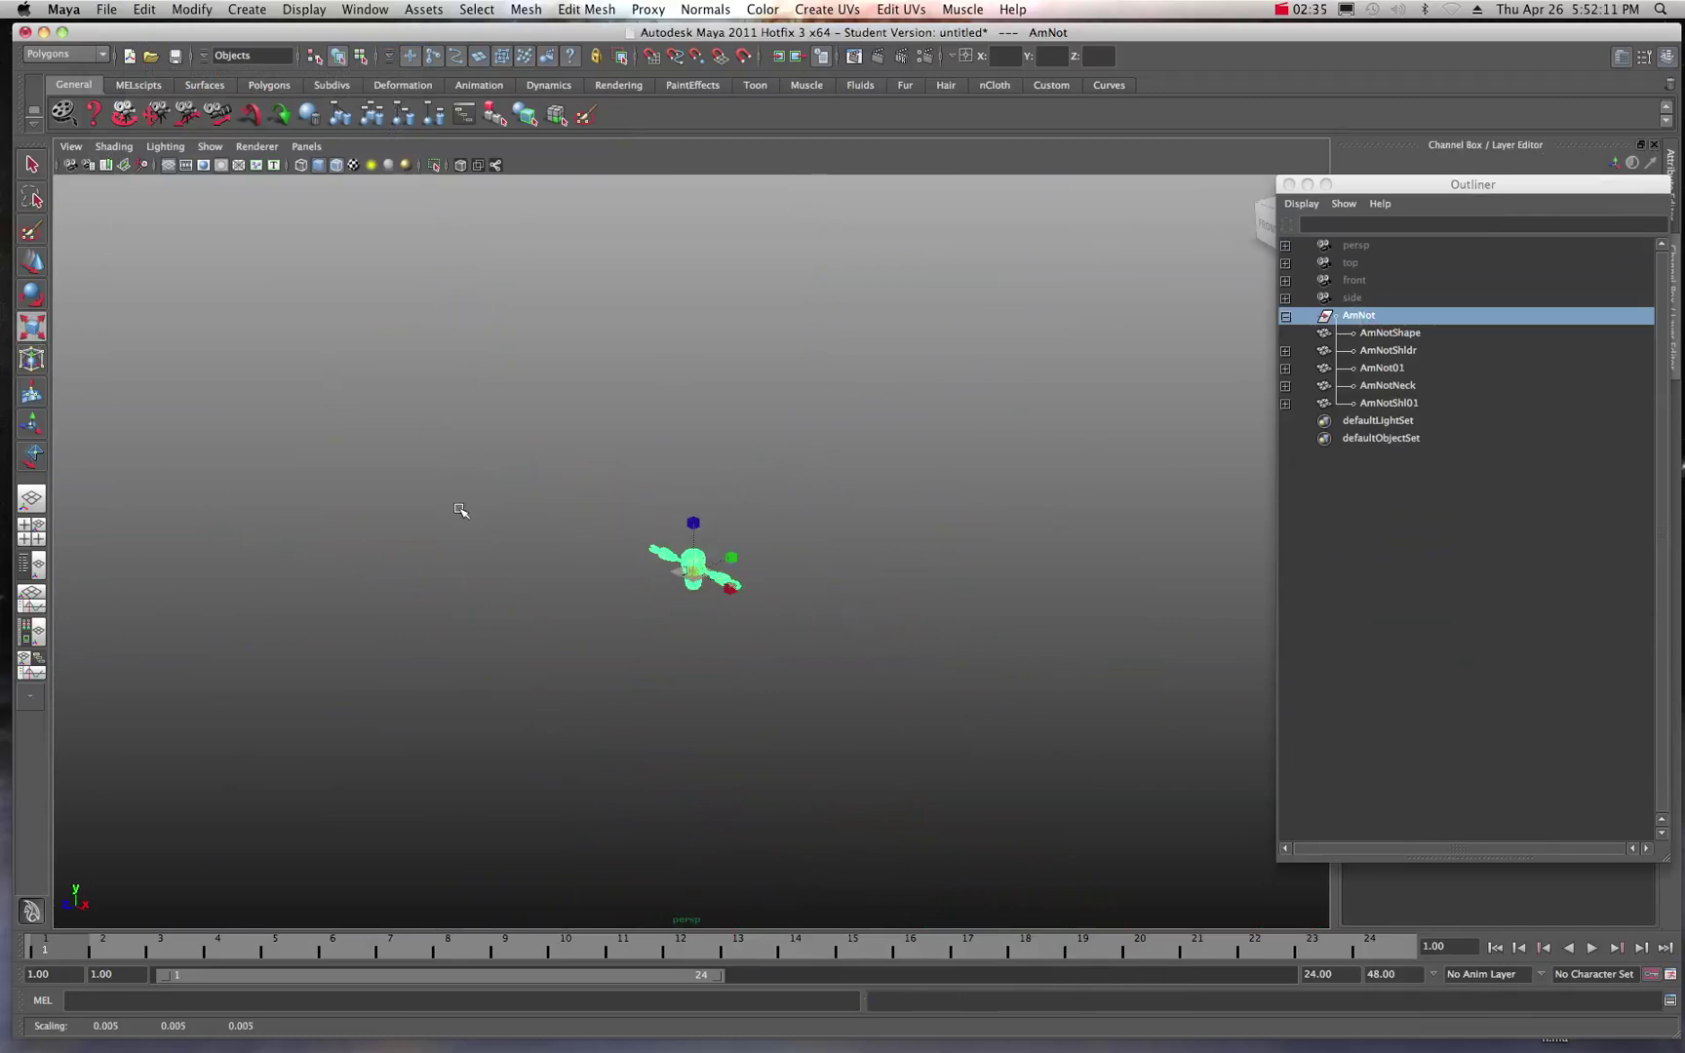
key(f)
drag(696, 572, 426, 434)
scroll(426, 434, up, 3)
scroll(478, 482, up, 2)
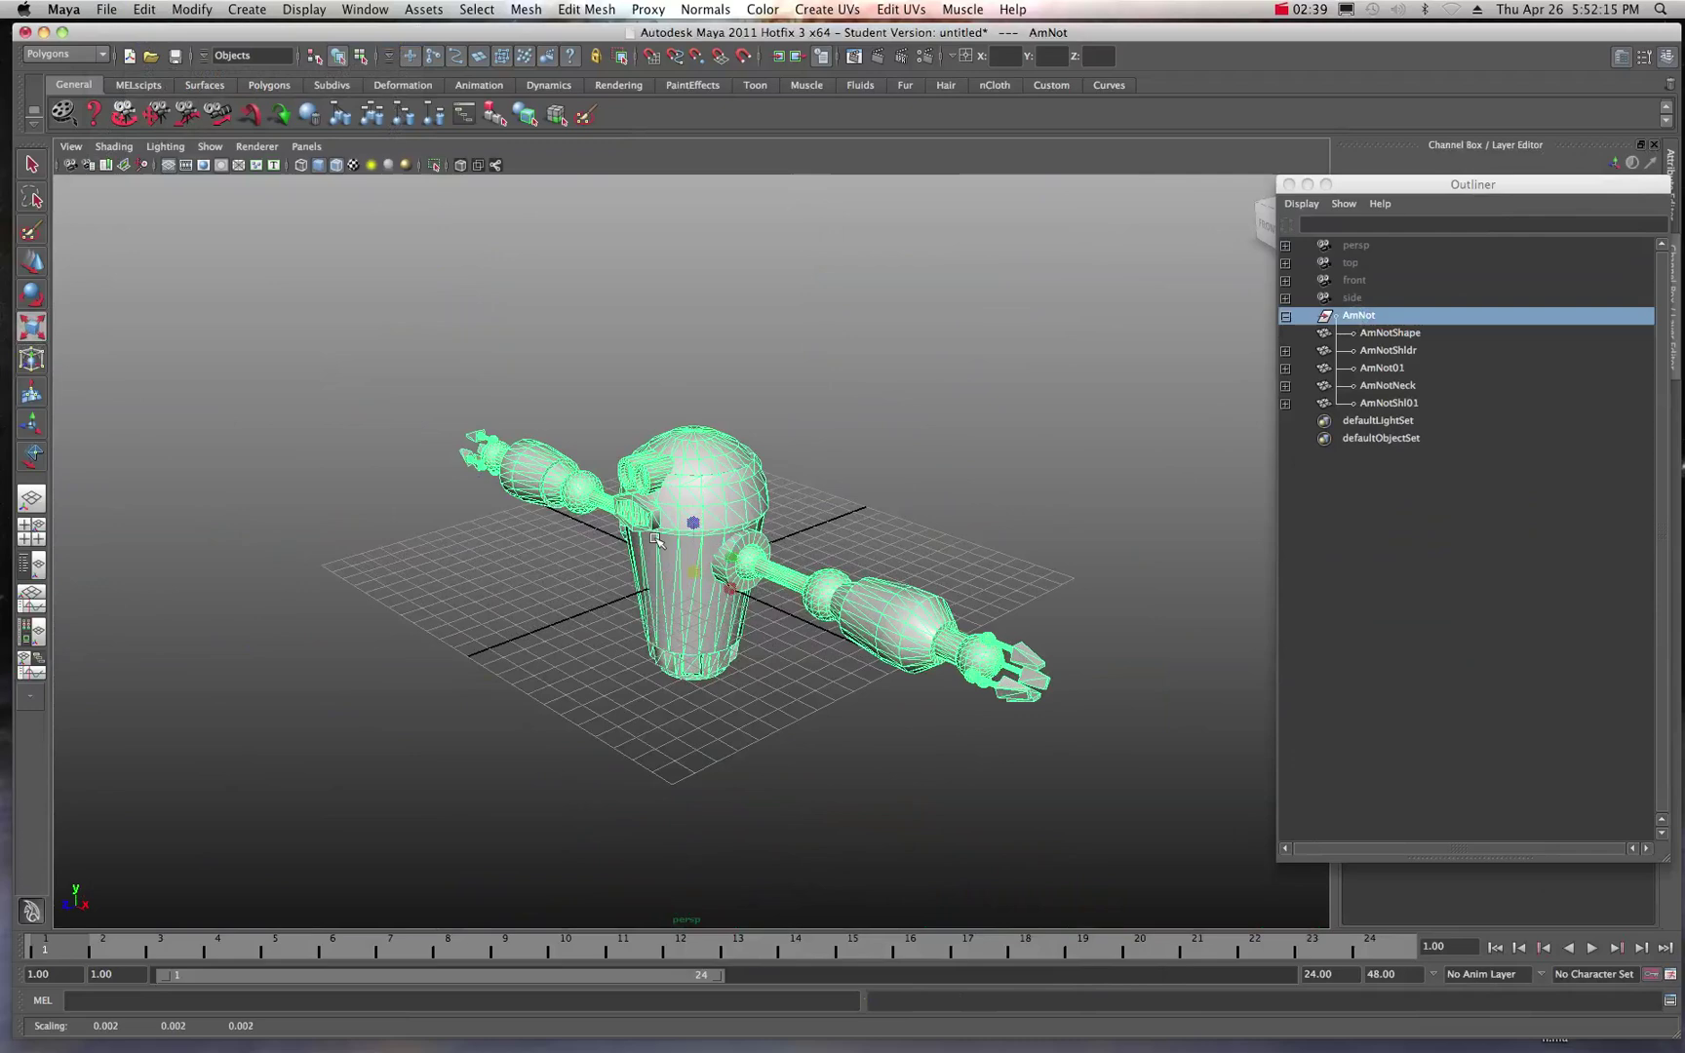
drag(696, 578, 481, 493)
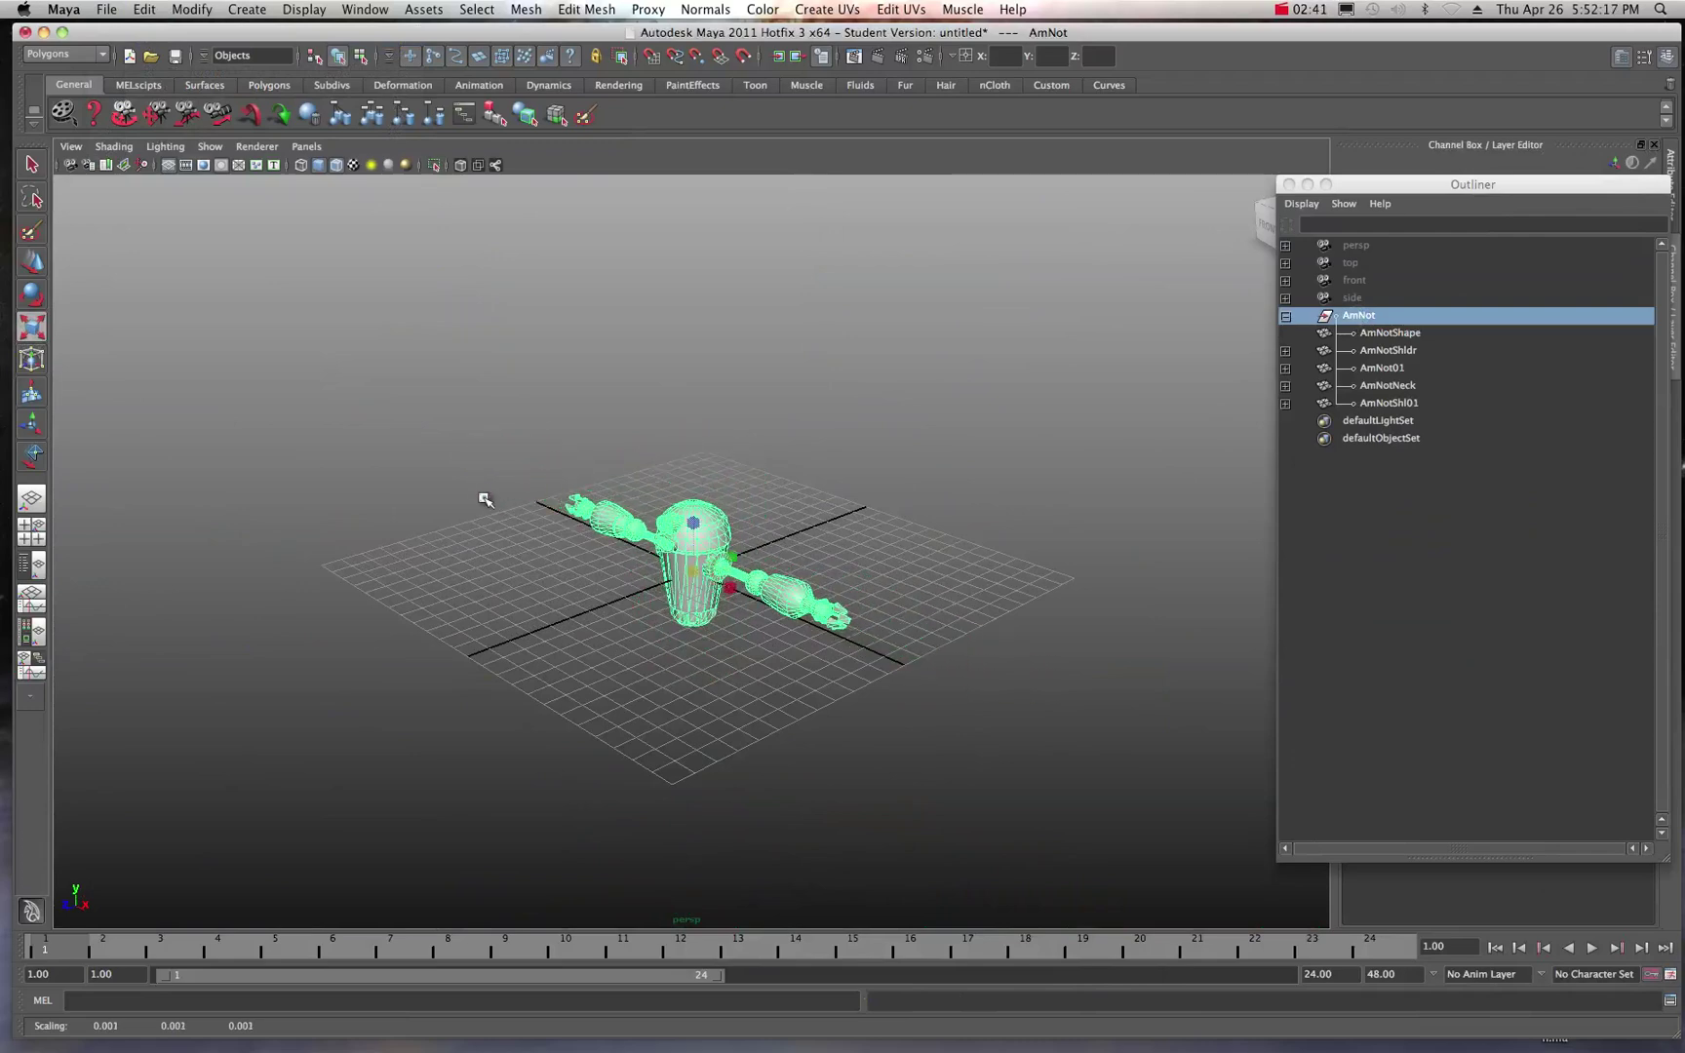
scroll(490, 498, up, 3)
scroll(490, 497, up, 3)
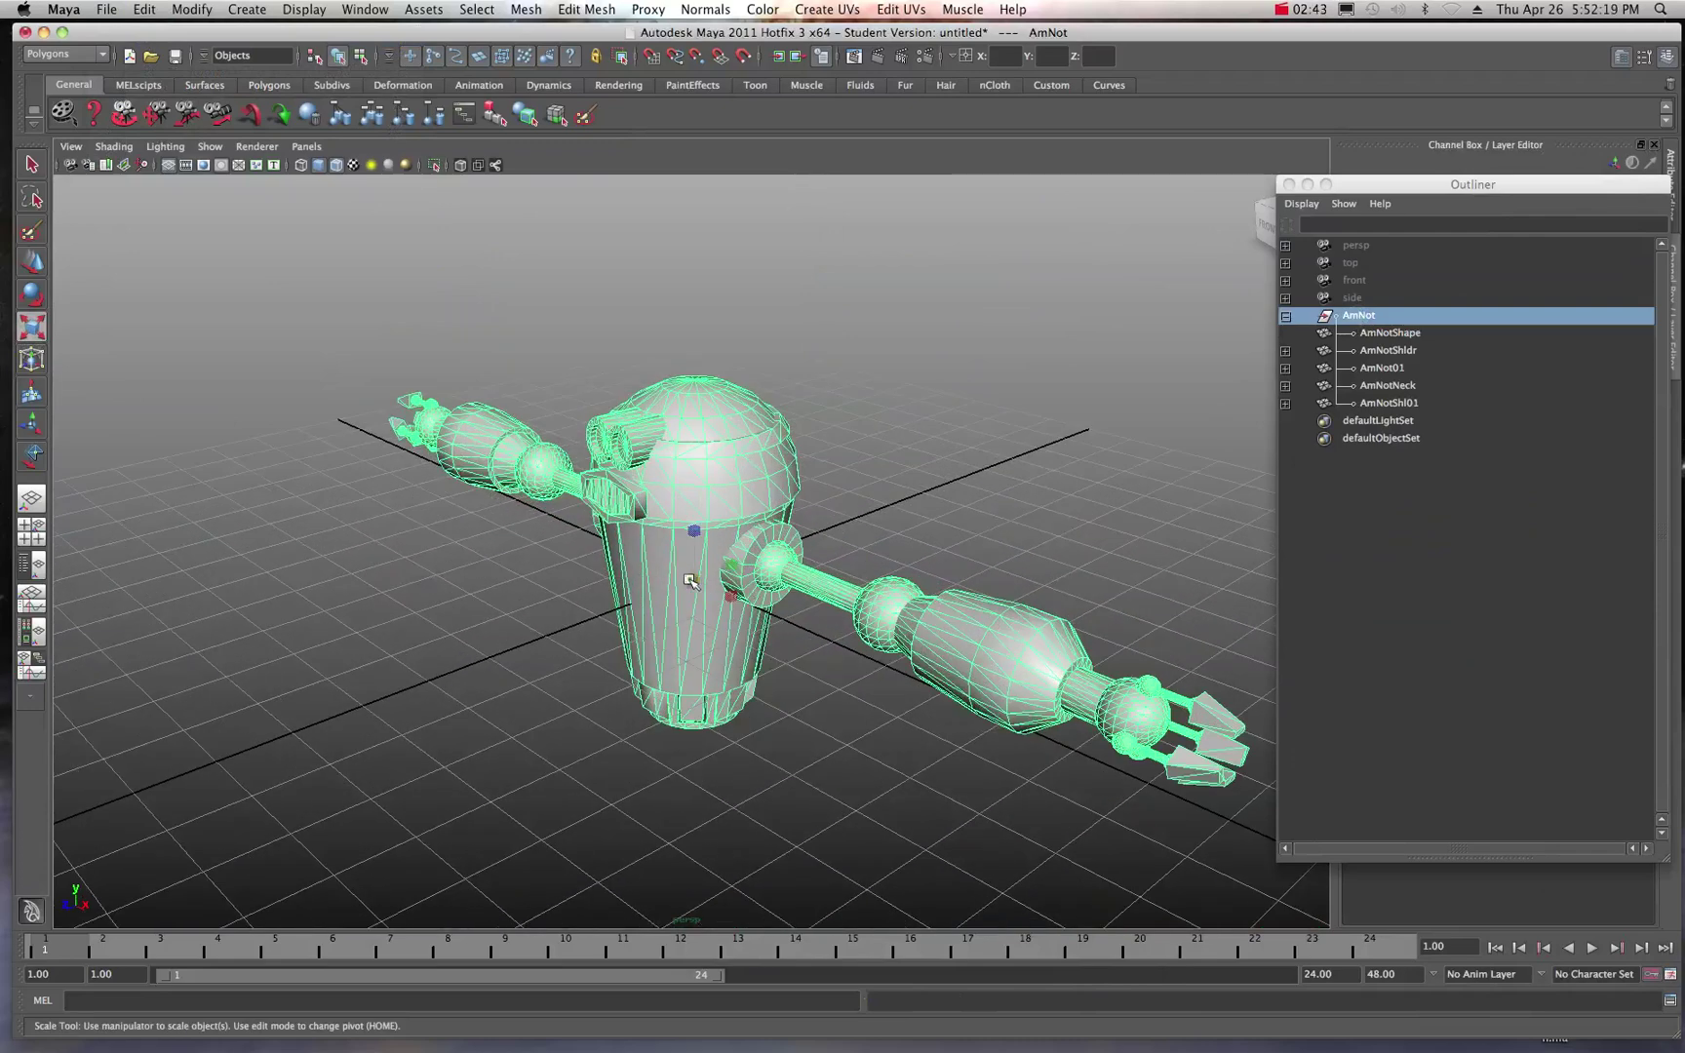
drag(691, 581, 622, 573)
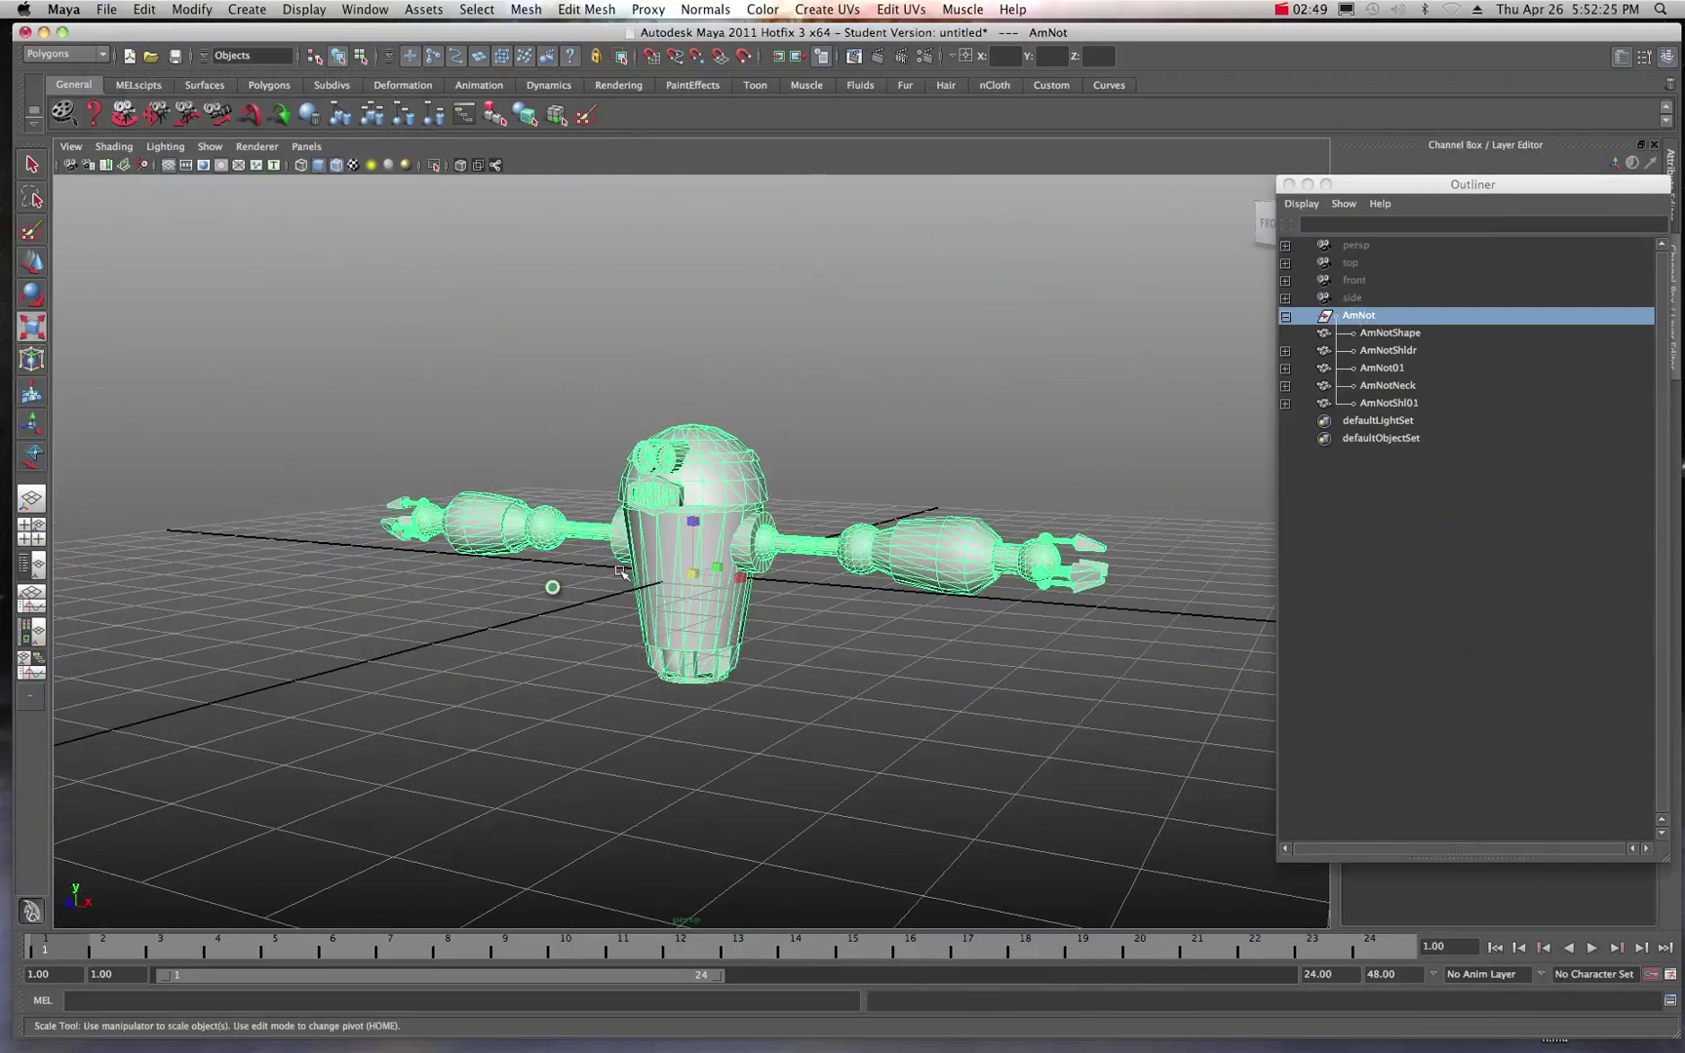
scroll(621, 573, up, 4)
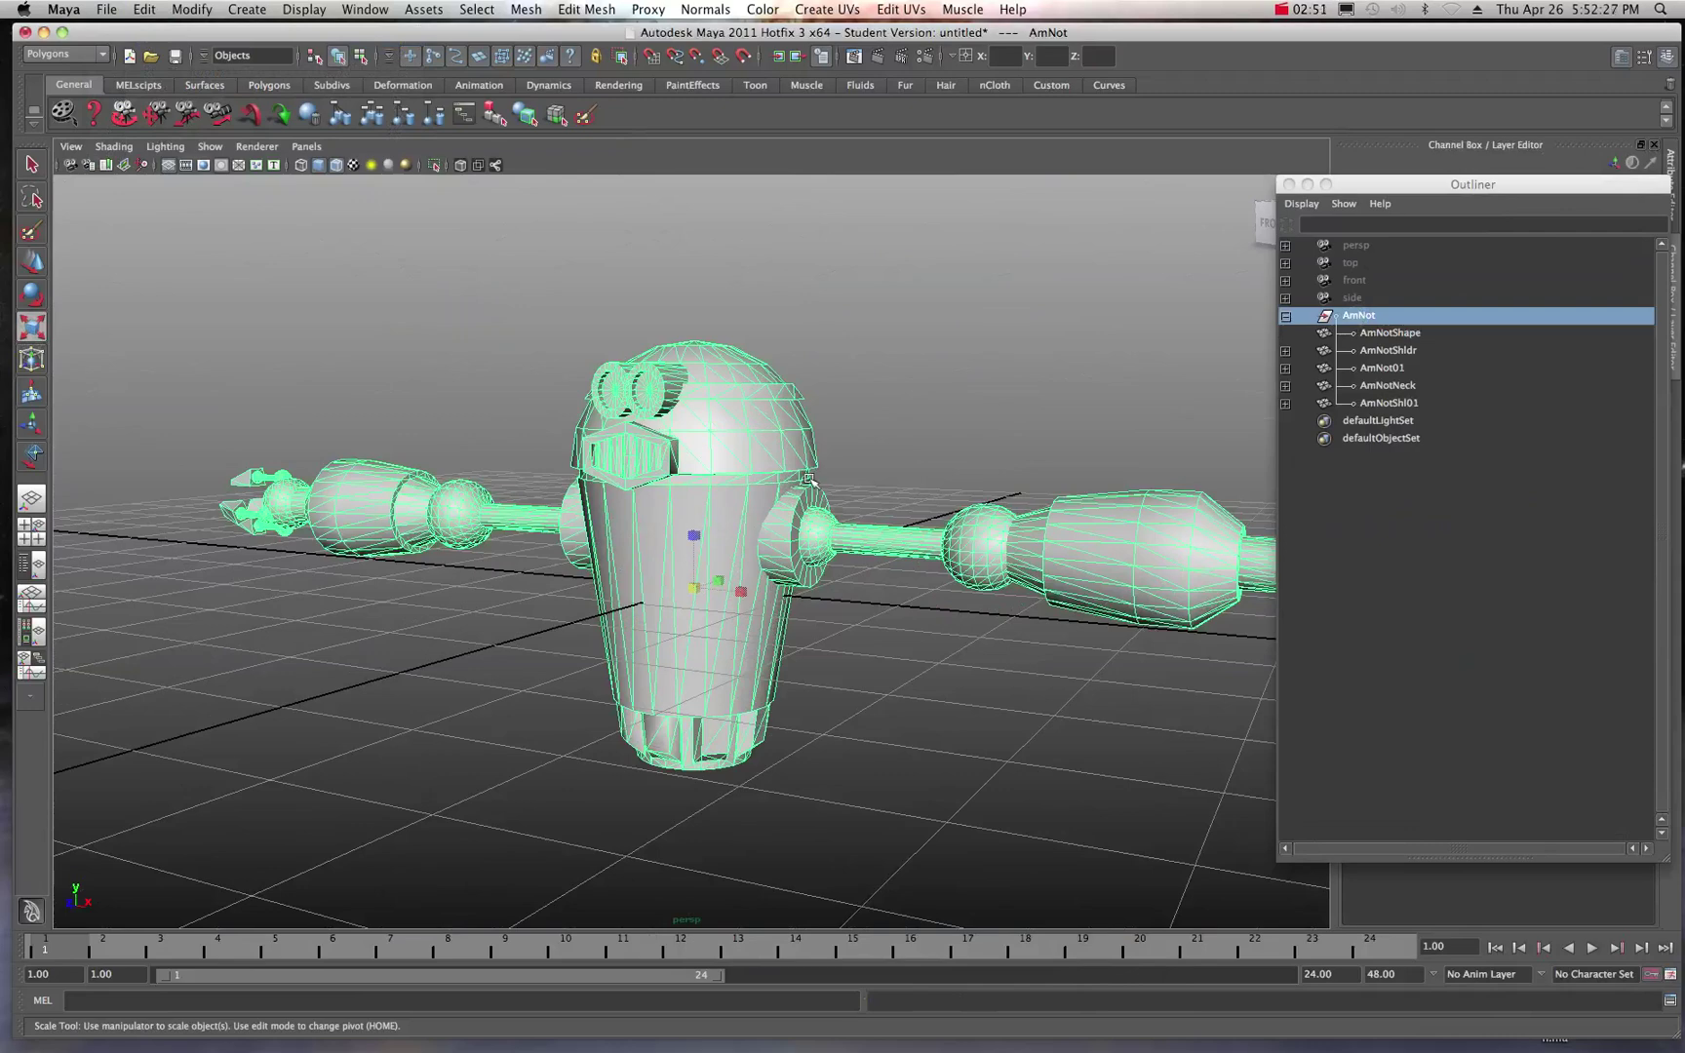
alt+drag(809, 480, 796, 499)
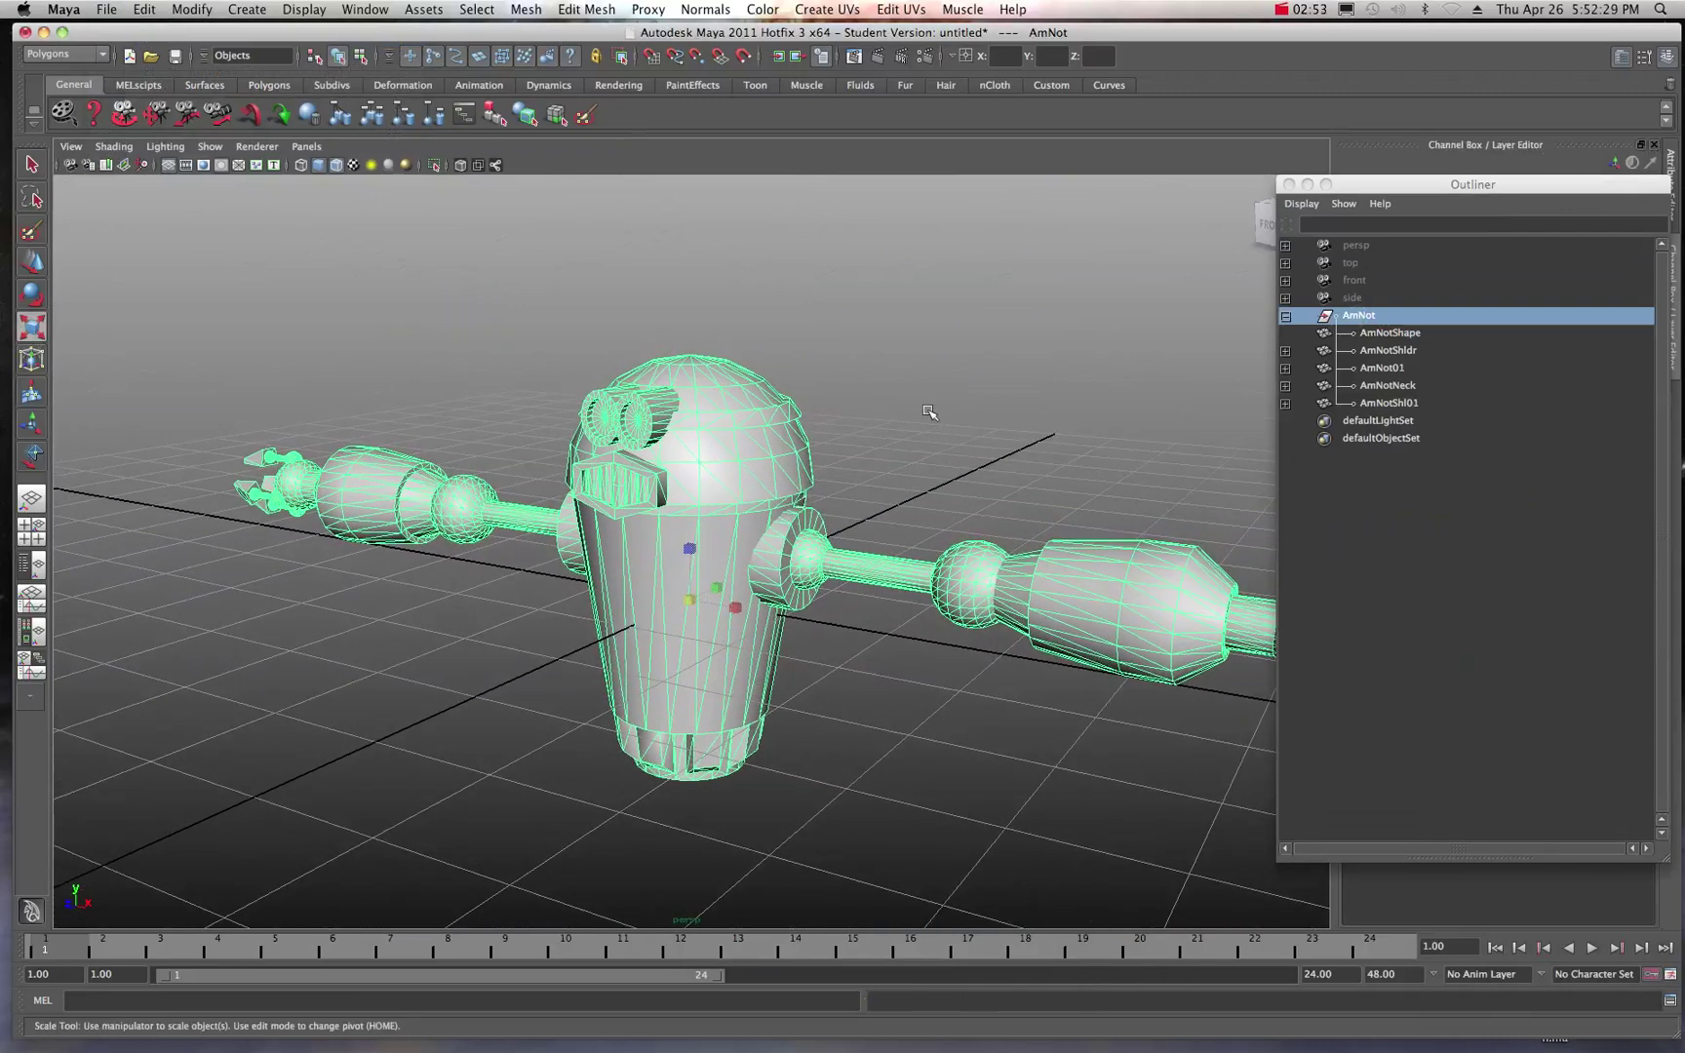
click(1391, 184)
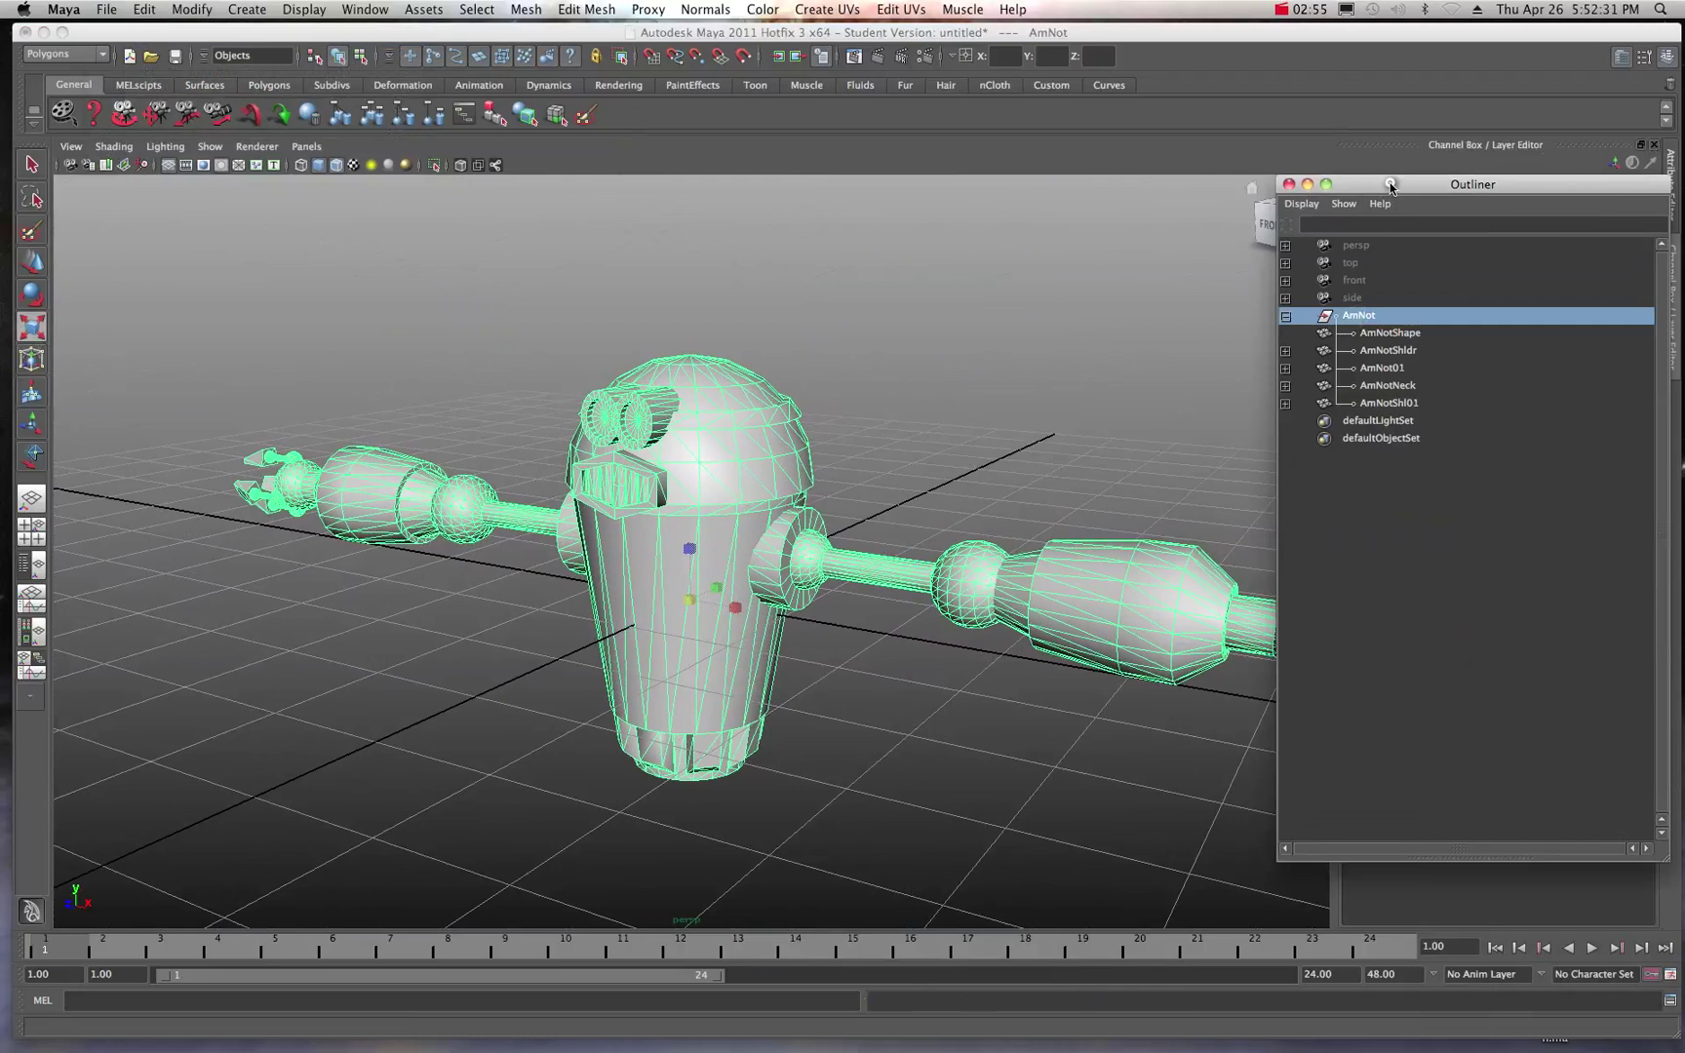
Step: Freeze the robot's transformations so rotation resets to 0 and scale to 1
click(1391, 183)
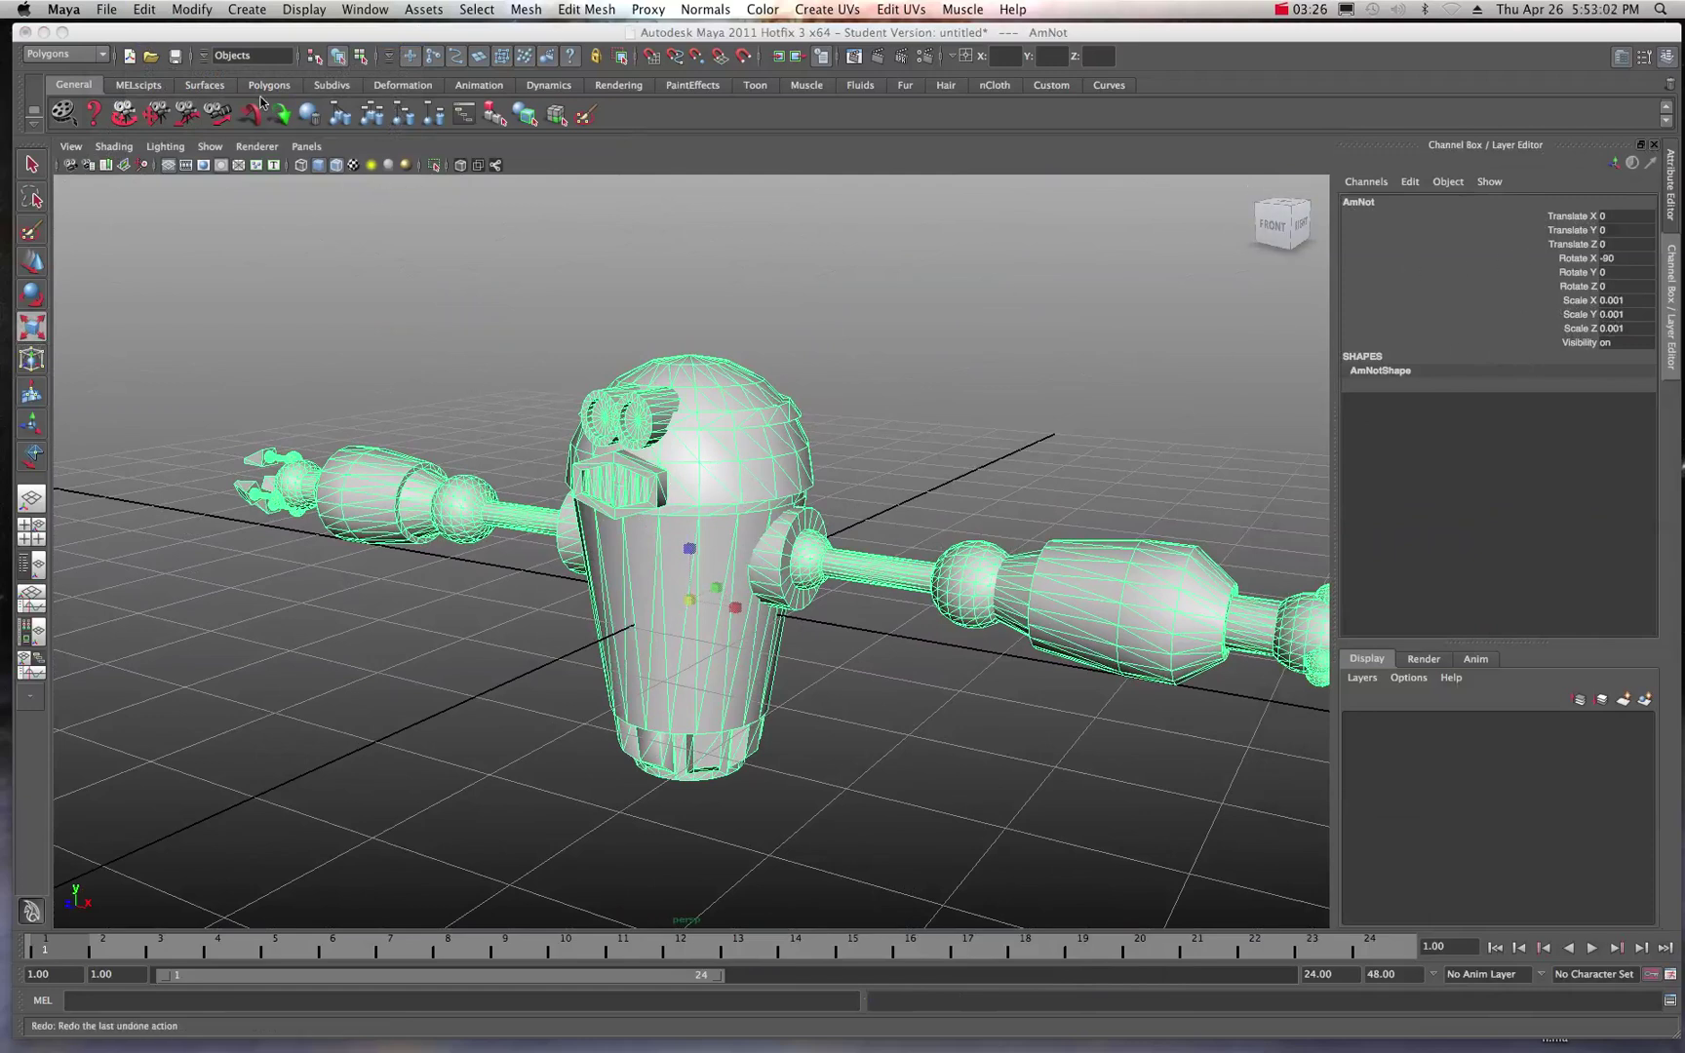
click(191, 10)
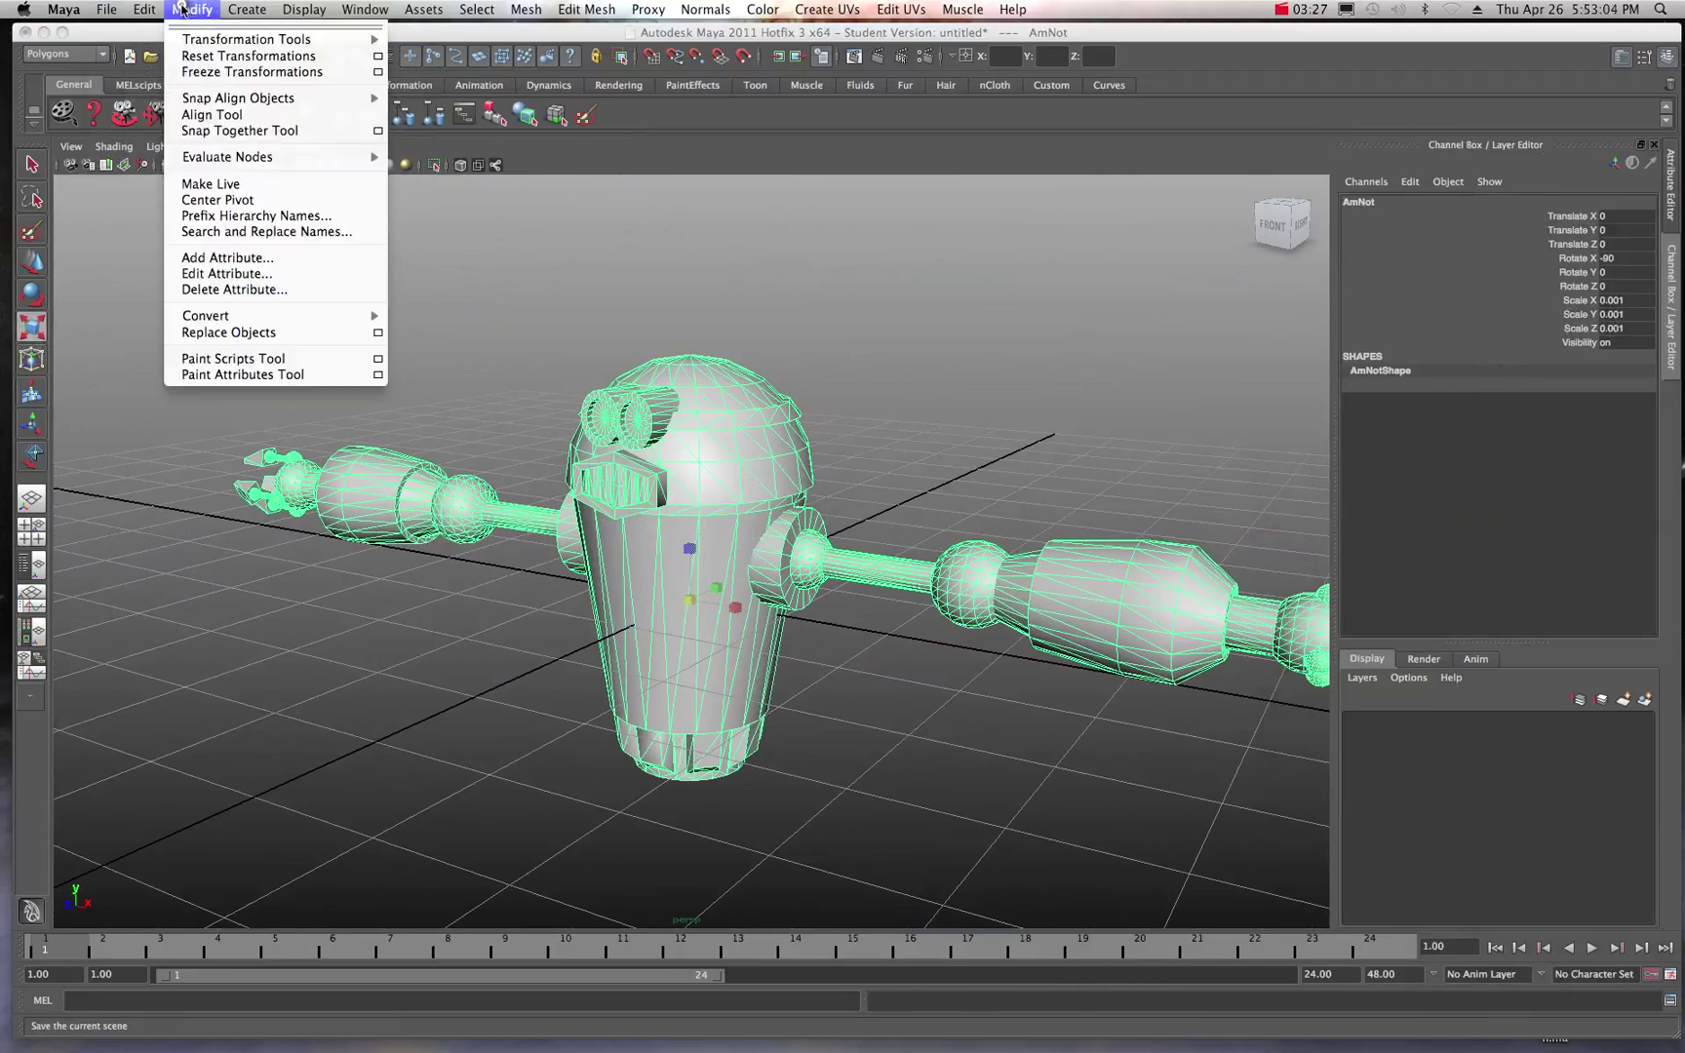
click(208, 72)
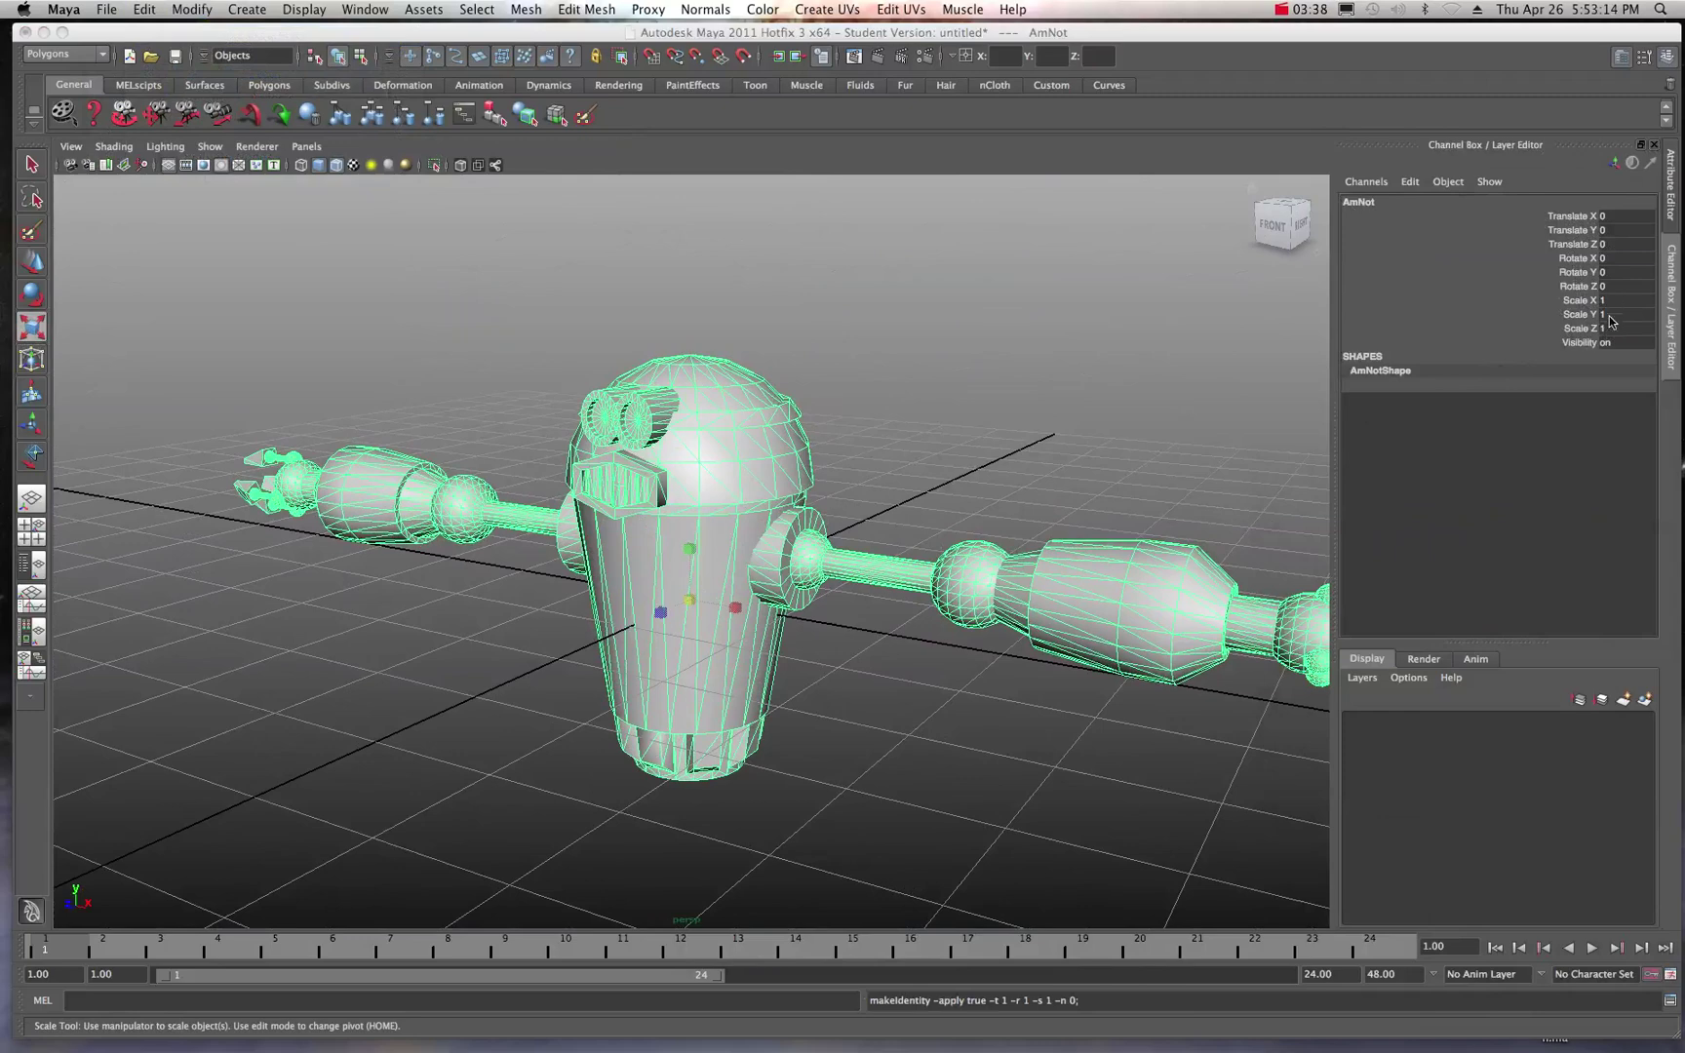
scroll(897, 436, down, 3)
scroll(897, 435, down, 2)
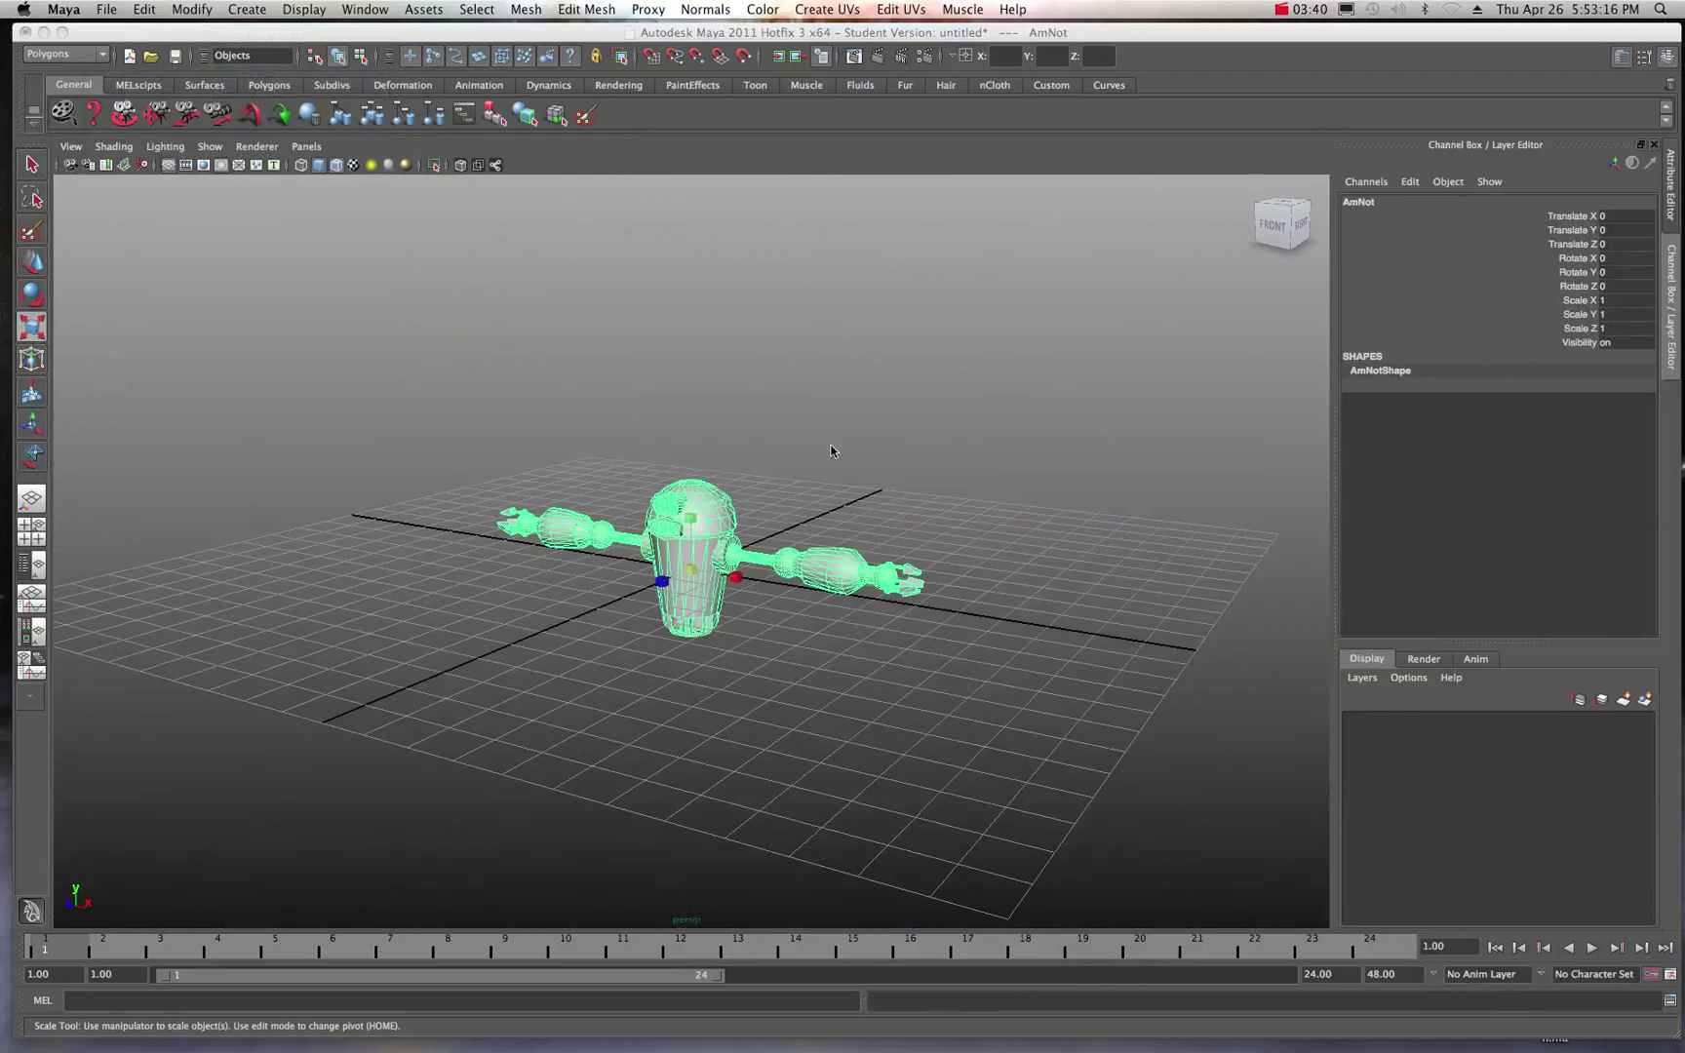
Step: Select AmNot in the Outliner and scale it up uniformly to 2.285 on all axes
click(613, 433)
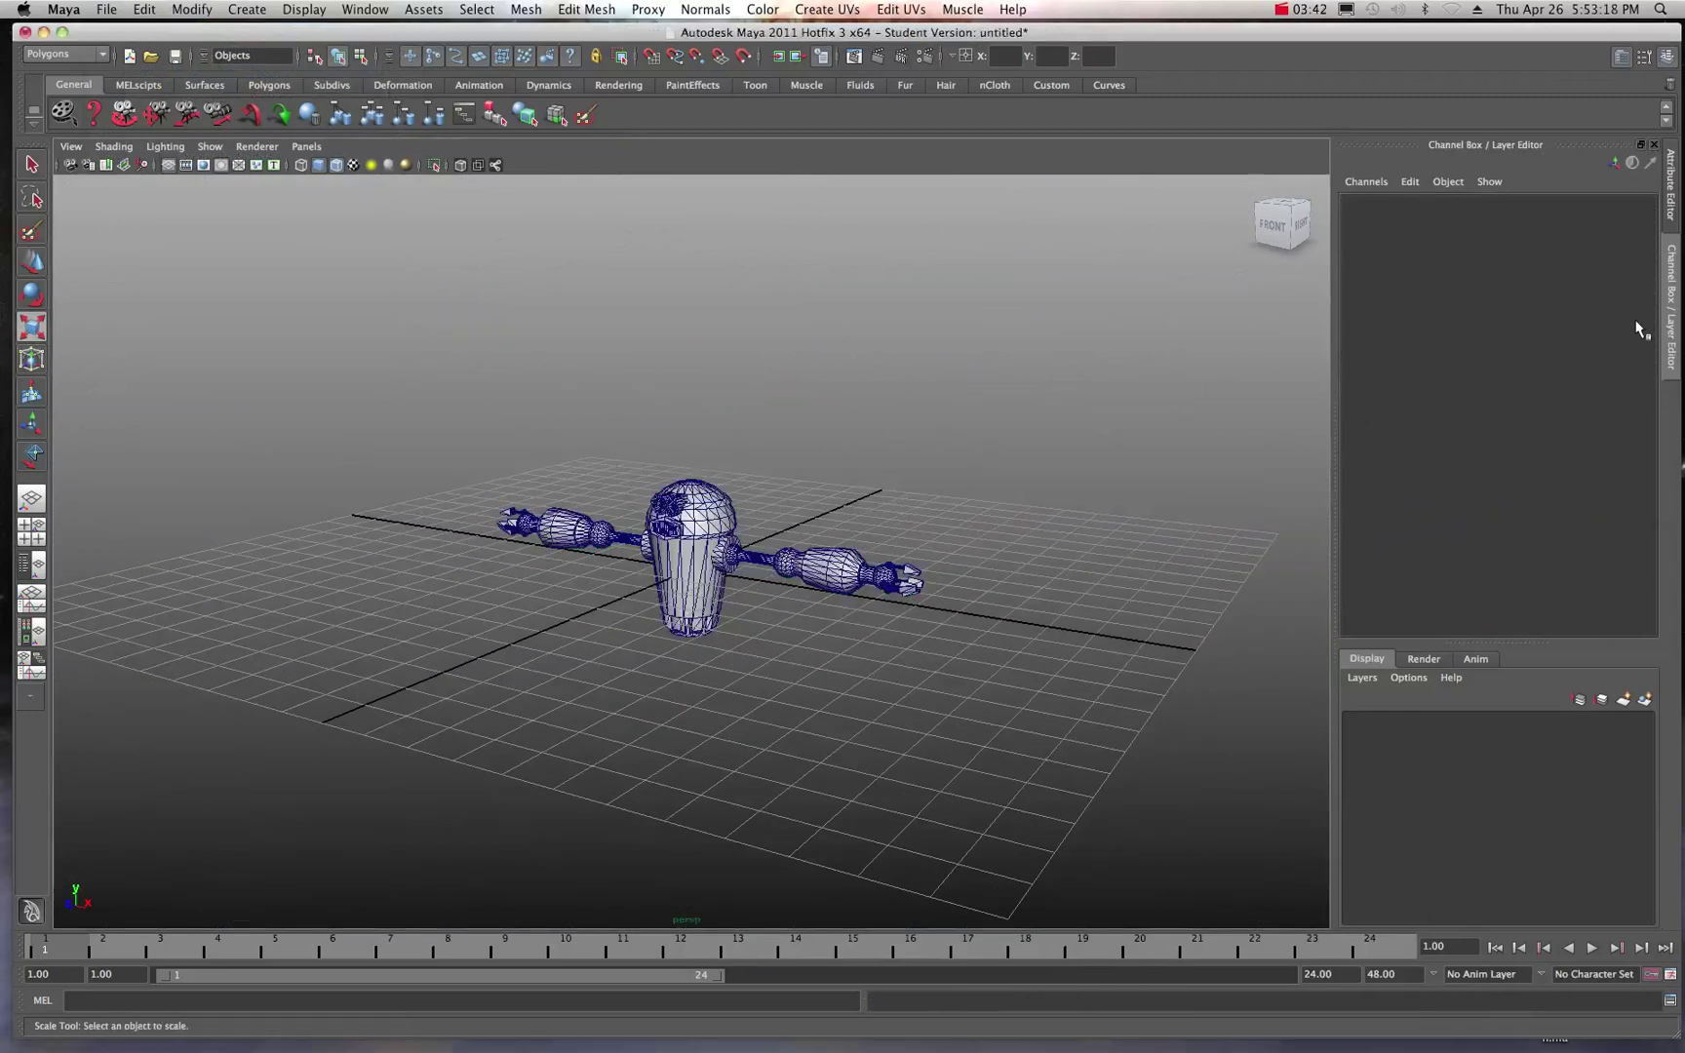
key(shift+o)
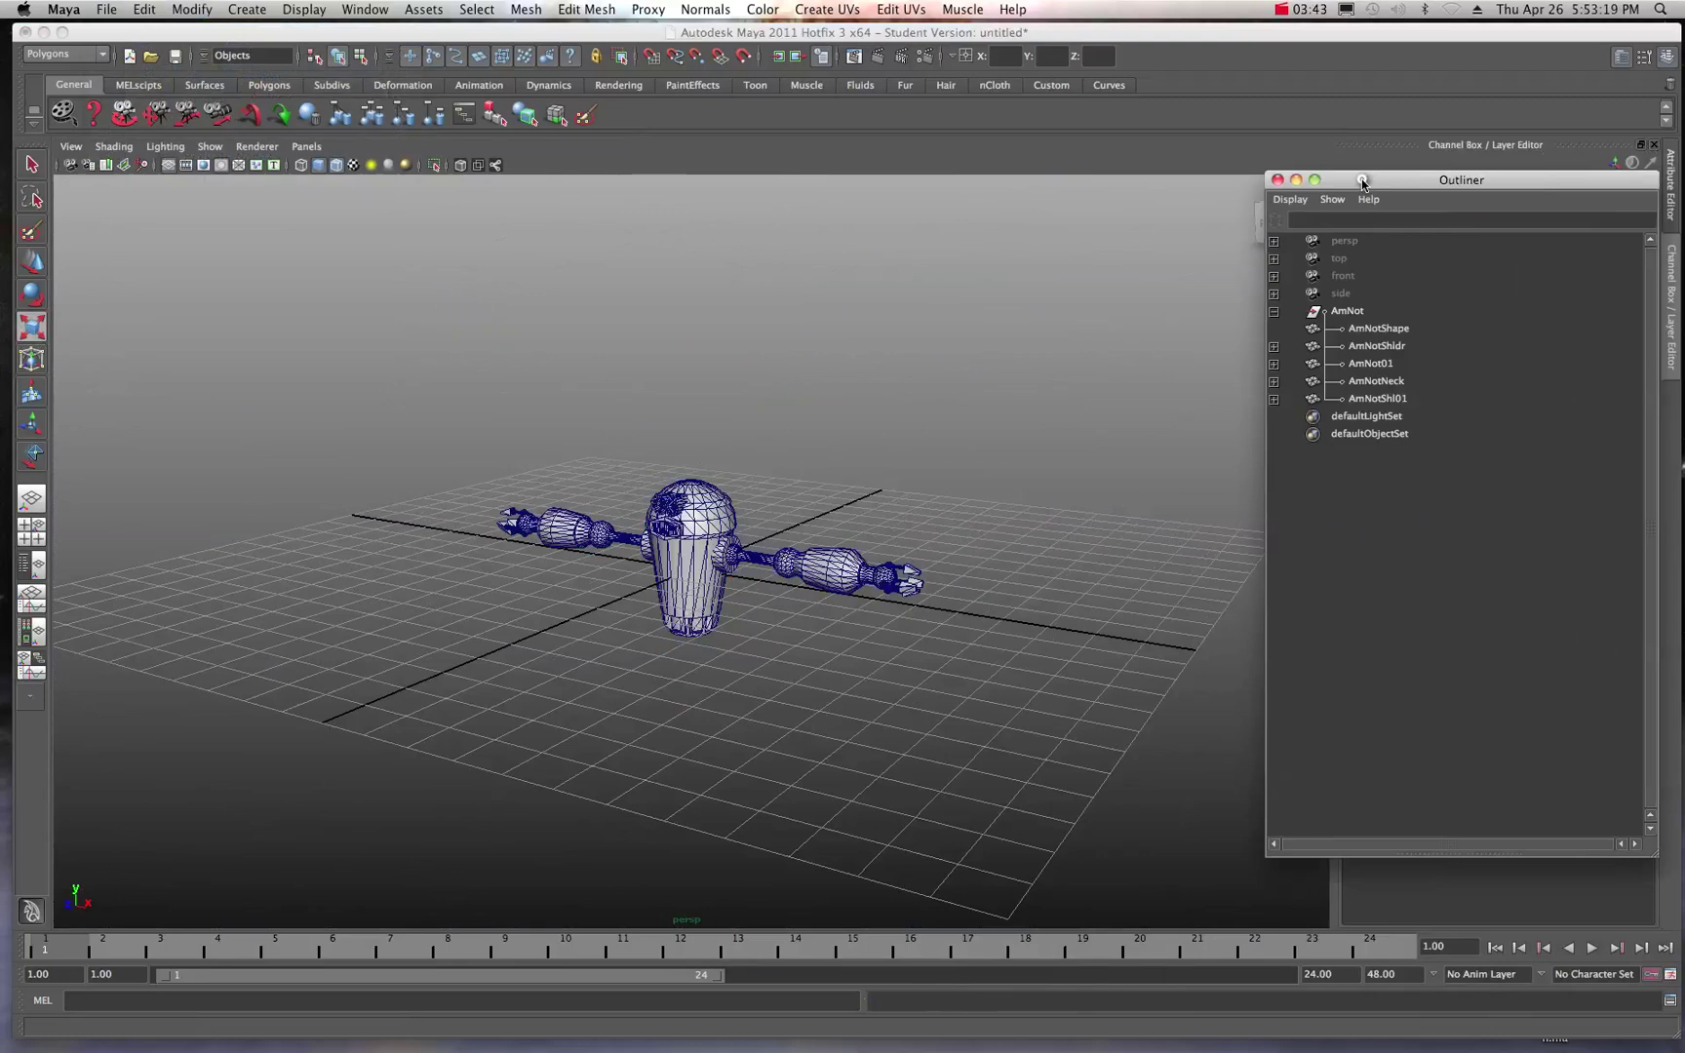
click(1347, 310)
drag(693, 561, 1015, 790)
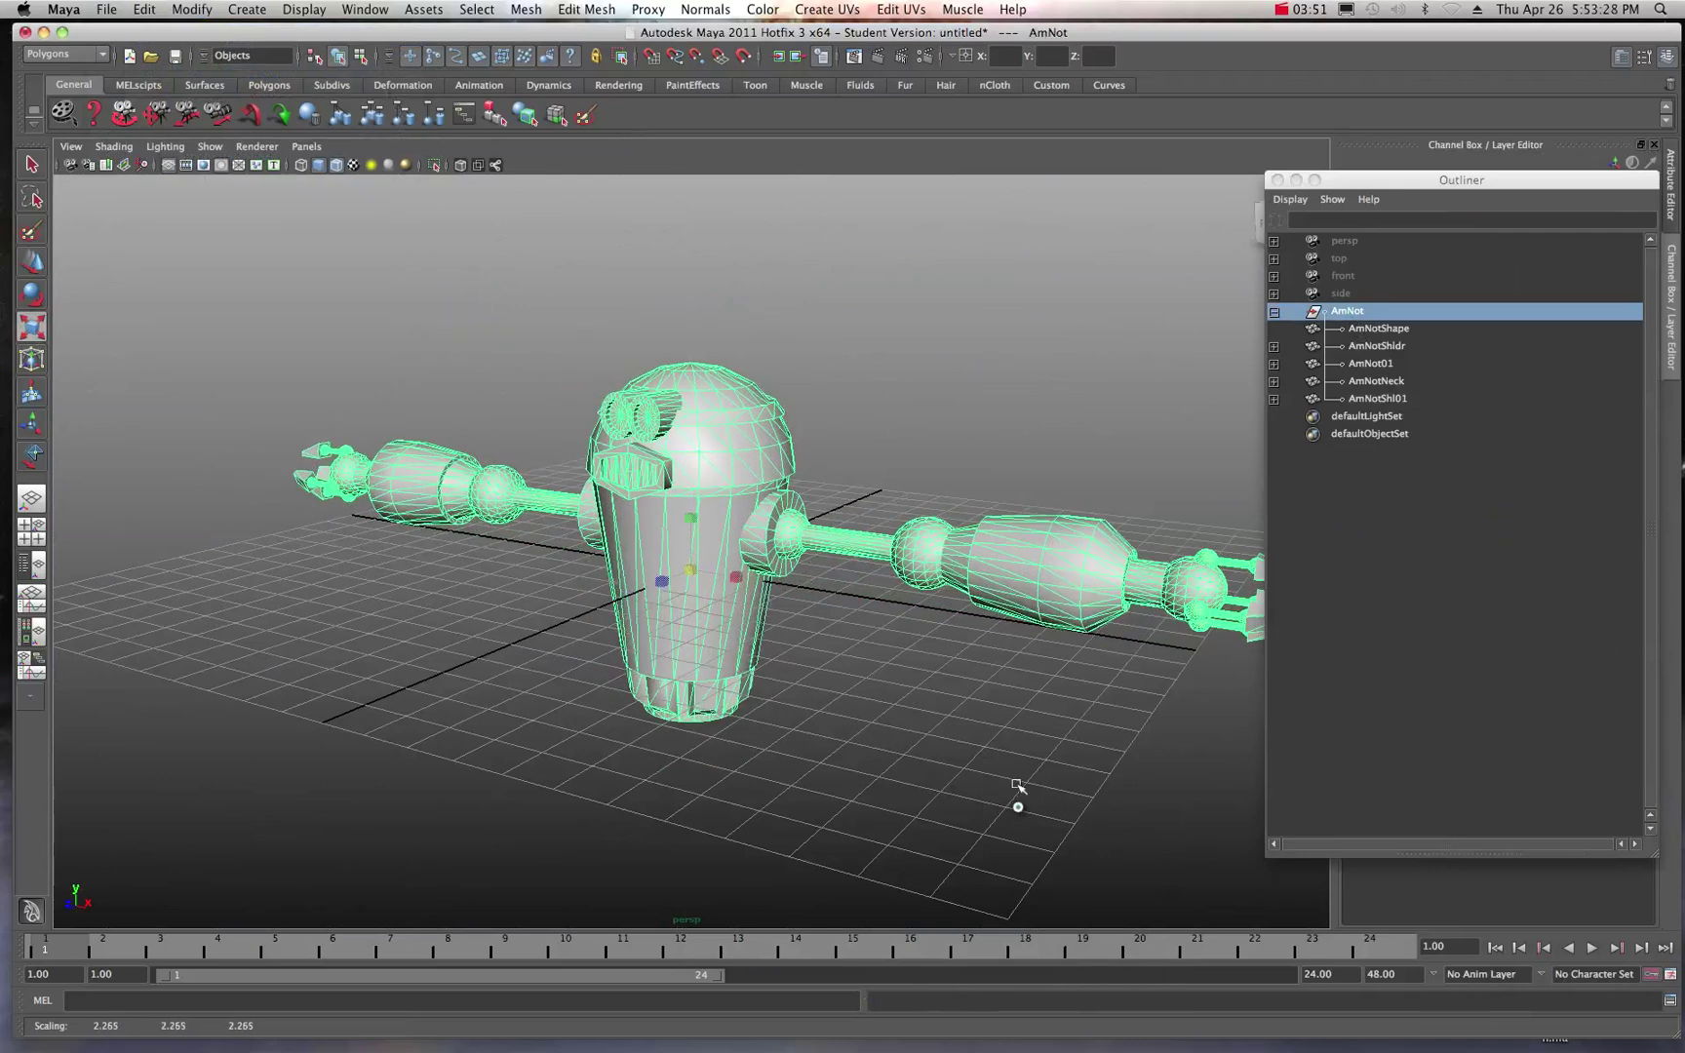
Step: Move the Outliner window out of the way and close it
click(1422, 184)
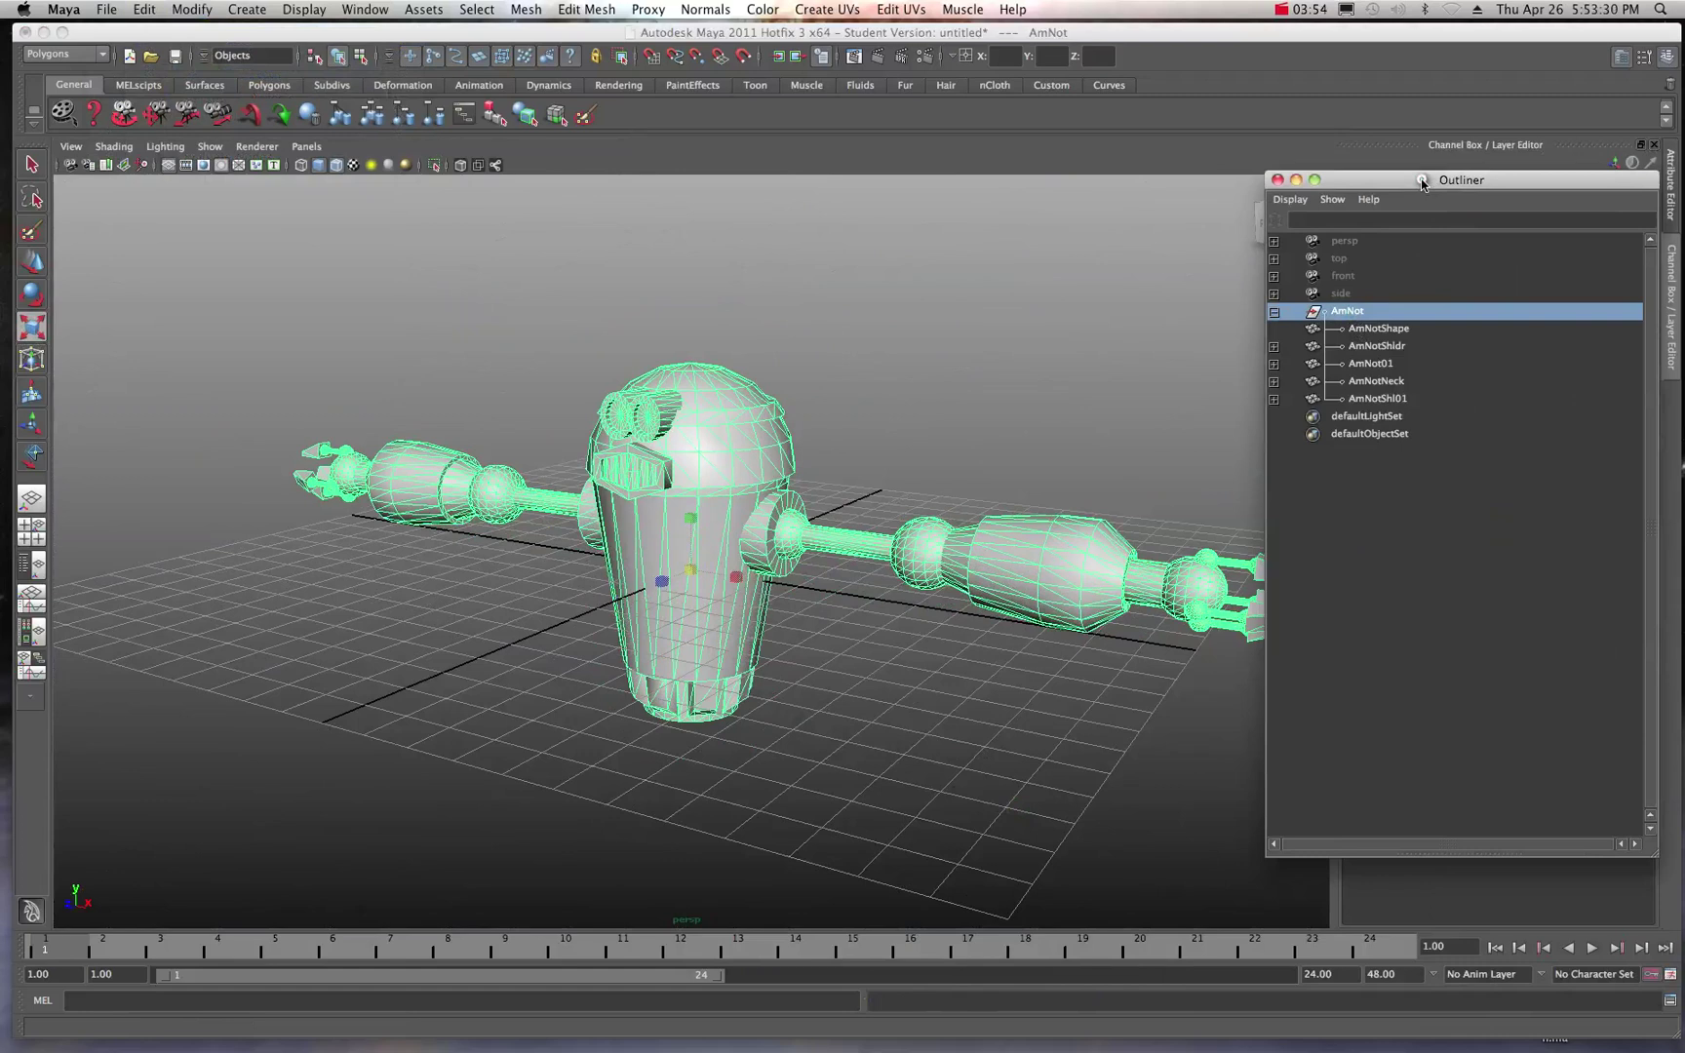
drag(1421, 183, 1026, 195)
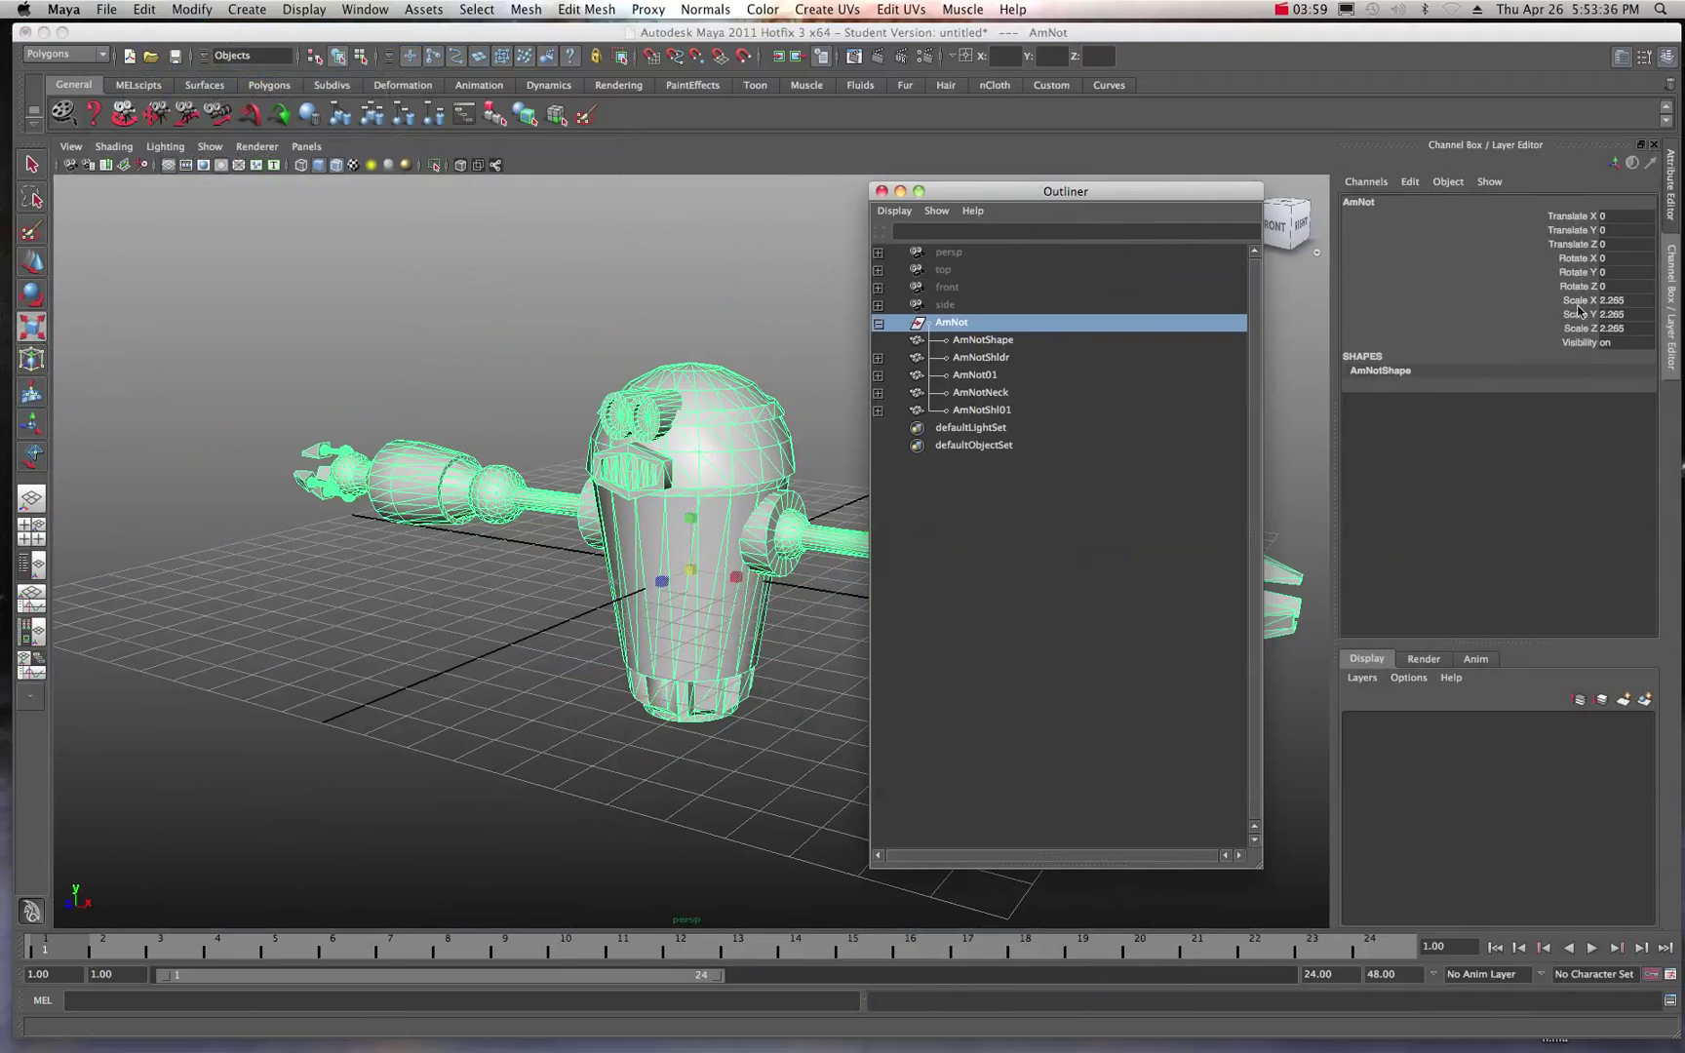
drag(1112, 195, 1588, 195)
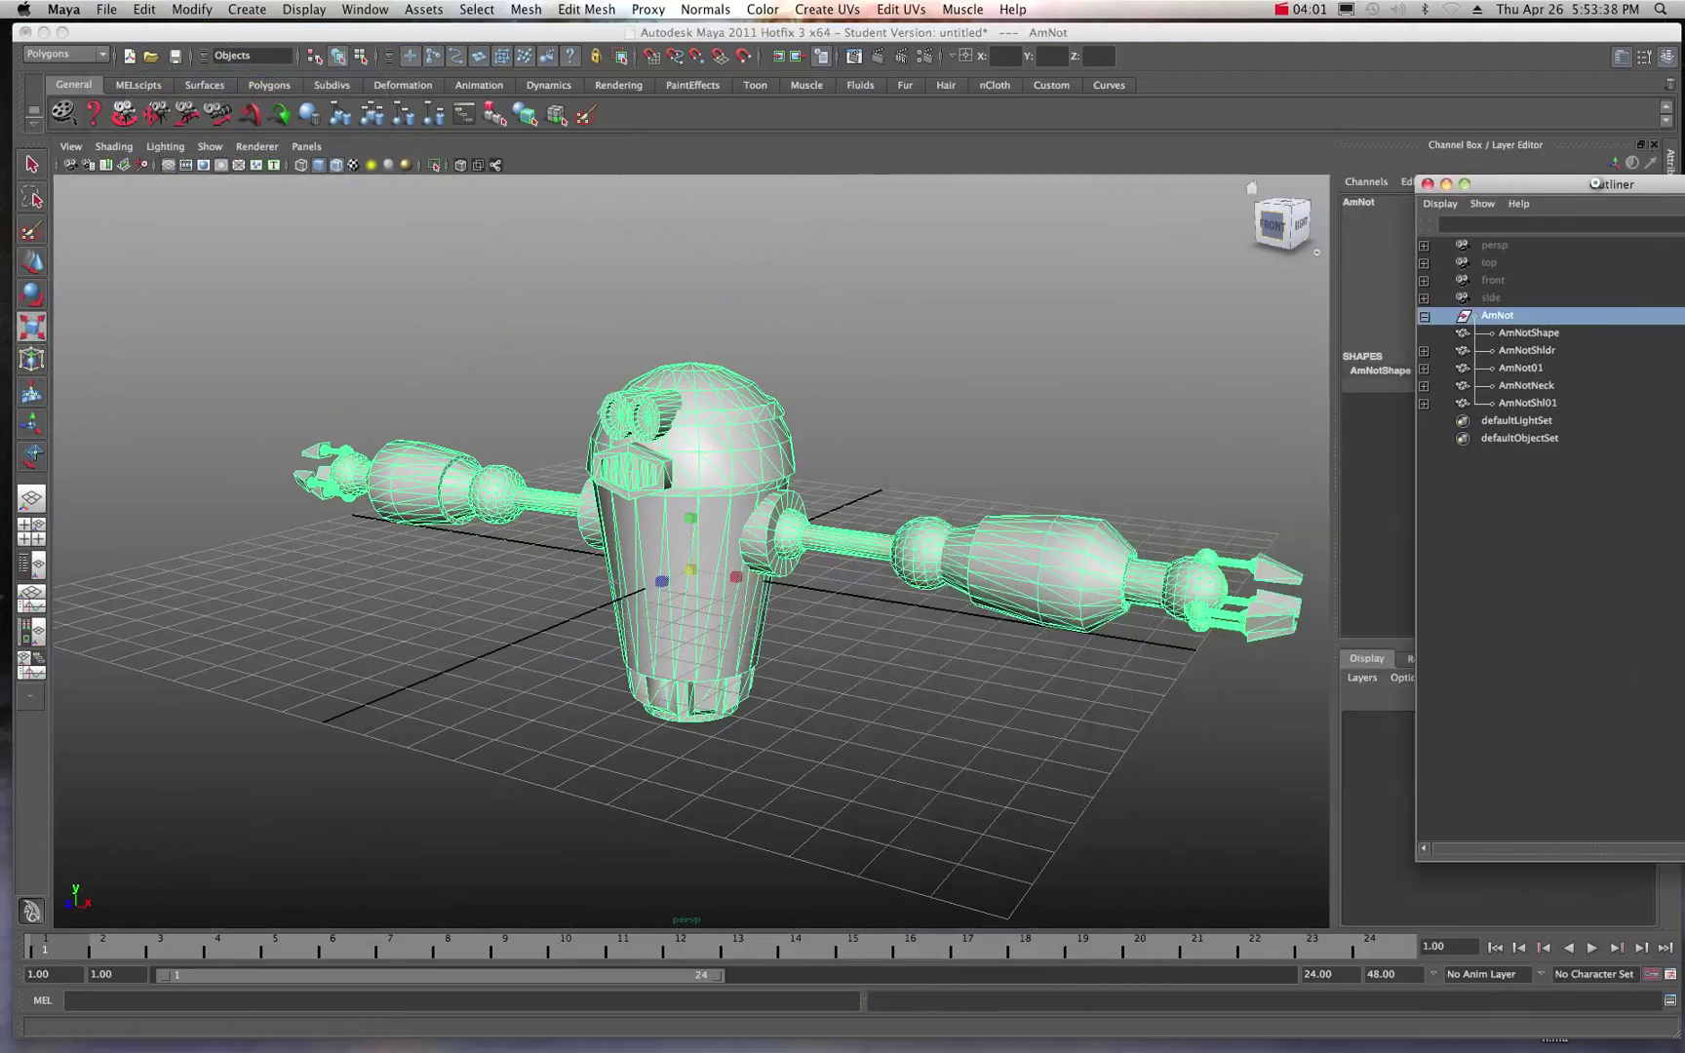
click(1359, 191)
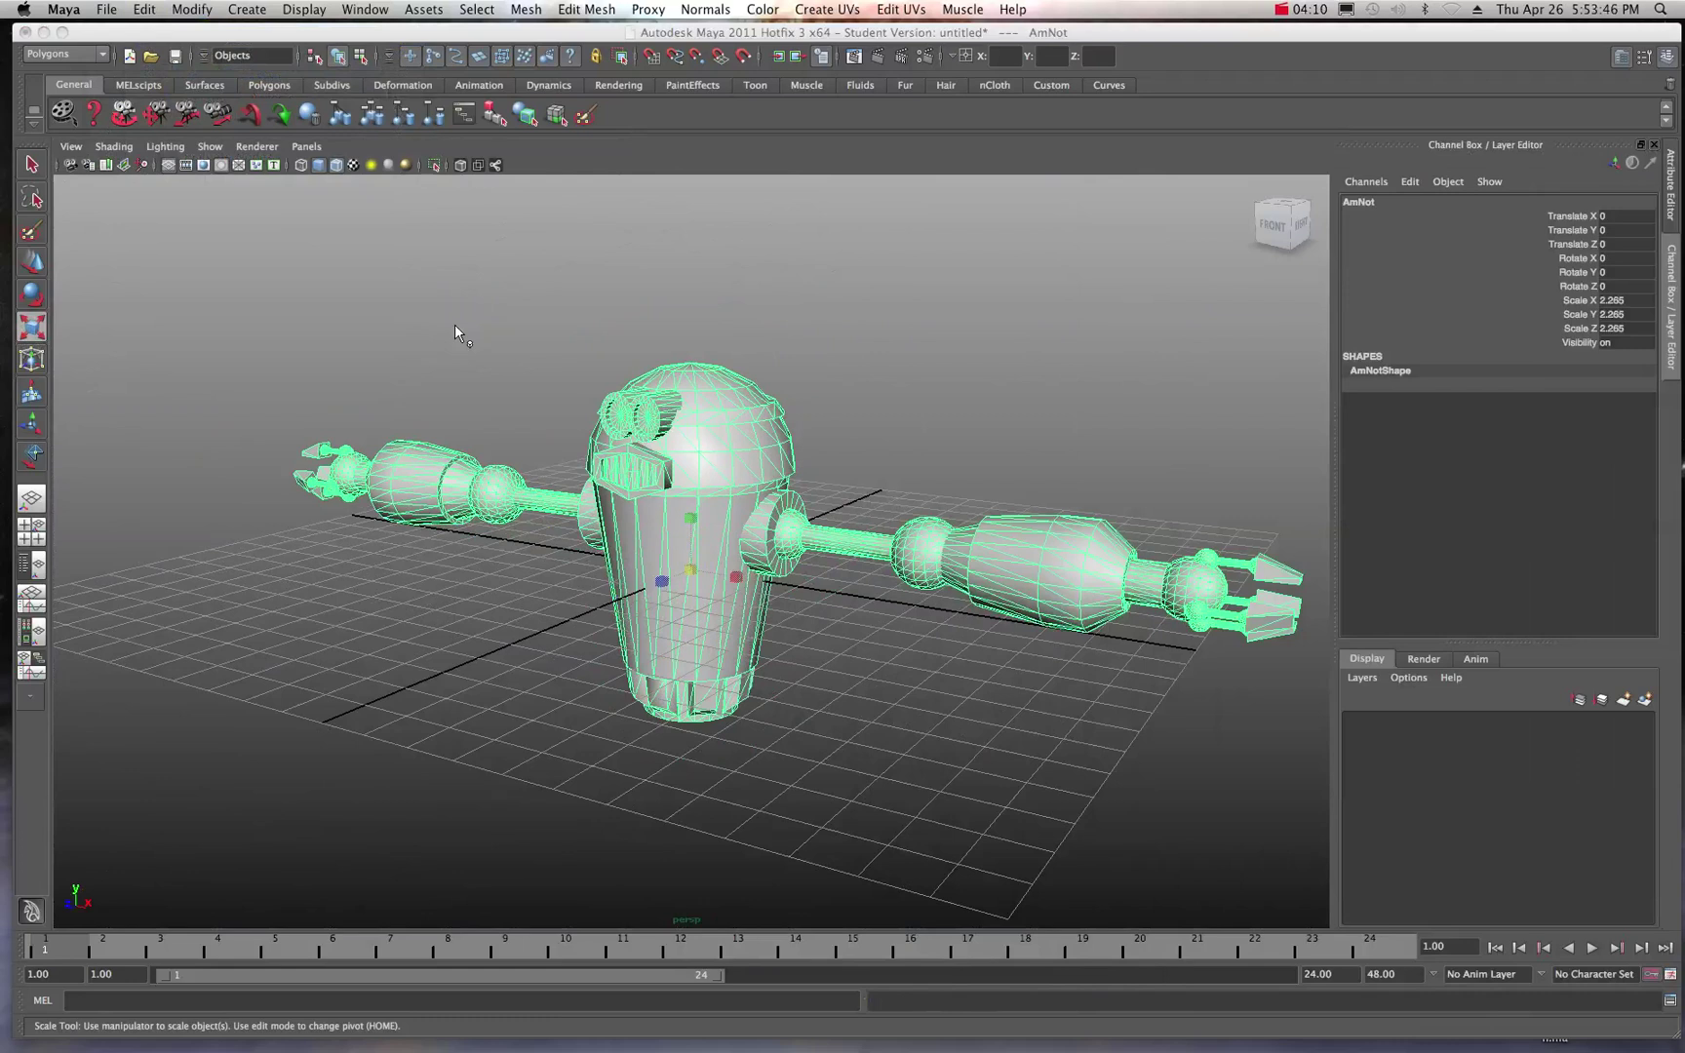
click(1285, 10)
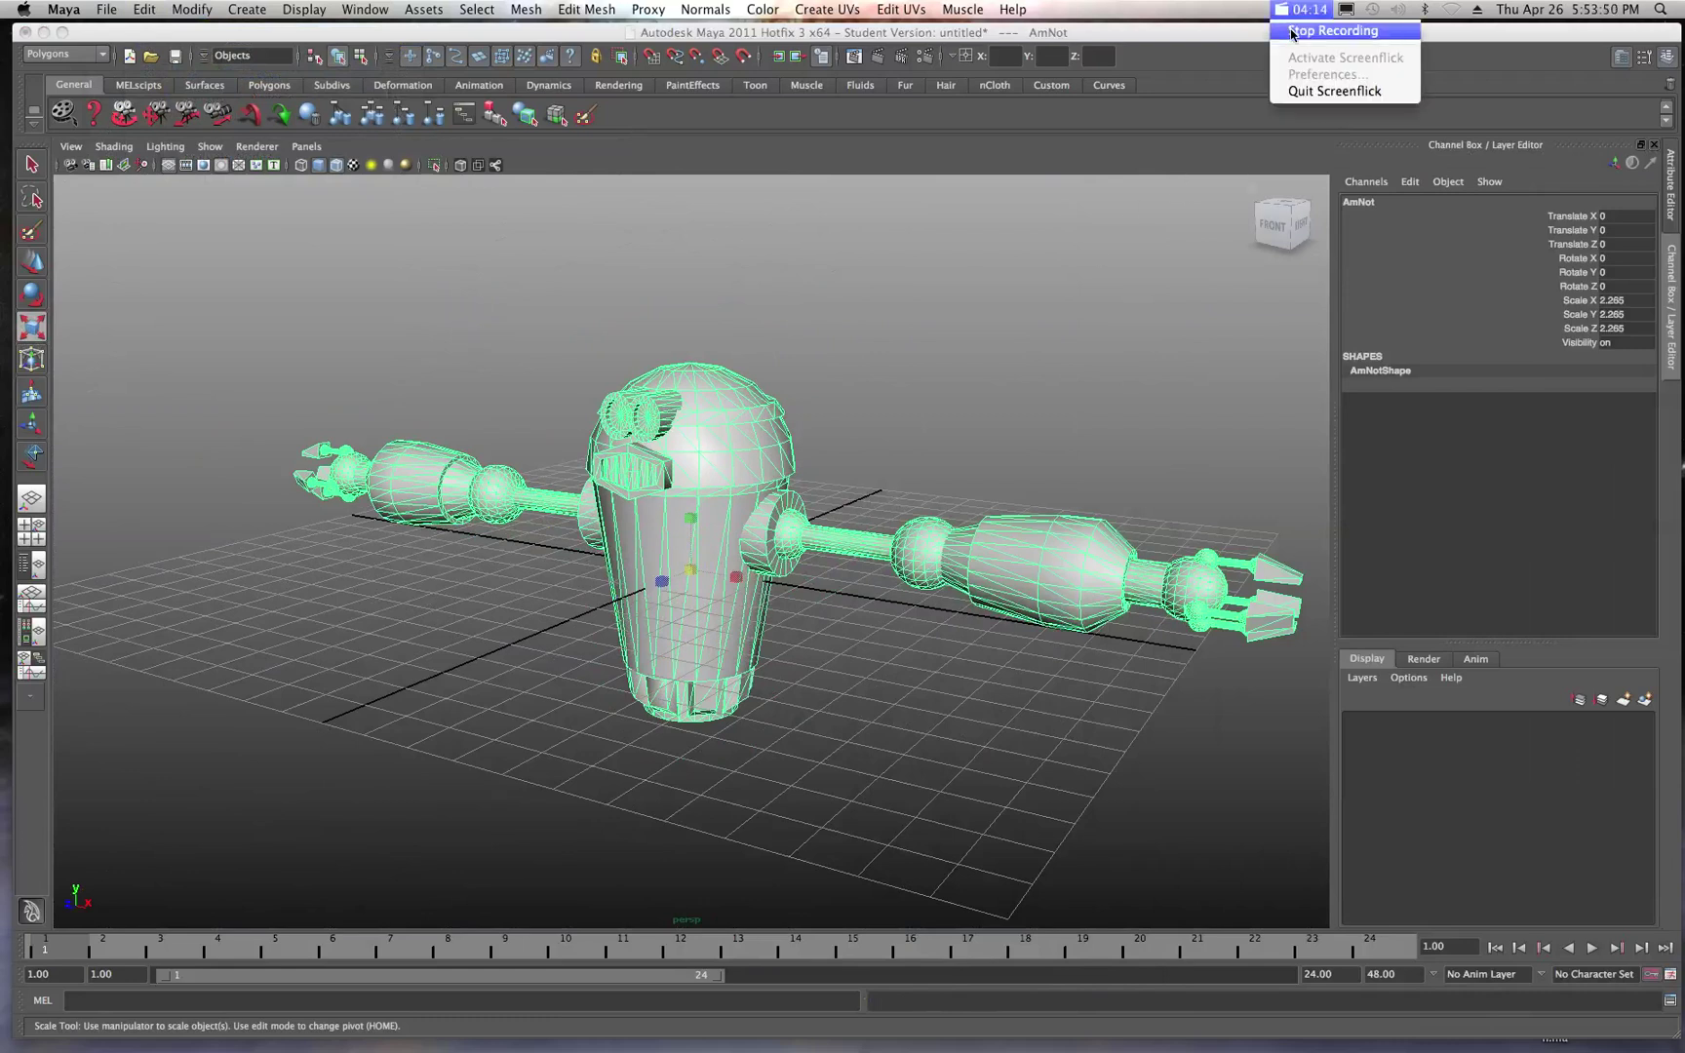